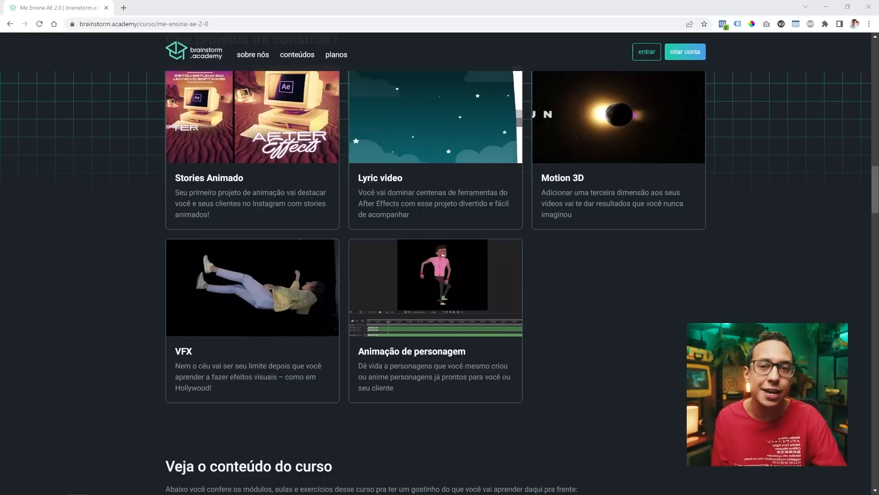
Look through the Me Ensina AE 2.0 course page, covering its projects, course contents, student testimonials and purchase options.
scroll(597, 296, "up", 1)
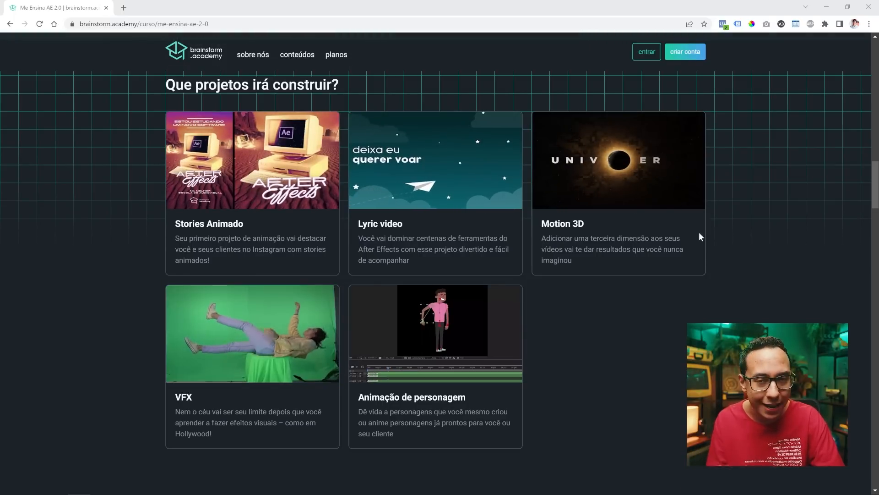
scroll(680, 243, "down", 7)
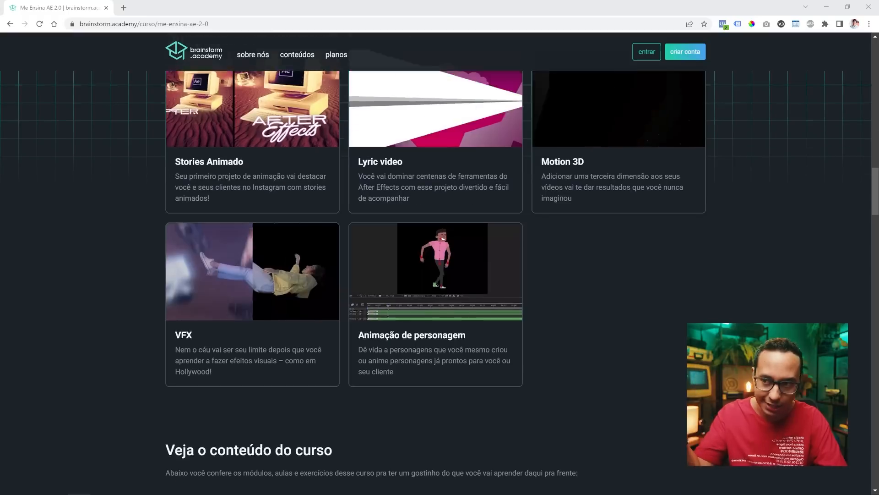
left_click(679, 244)
scroll(698, 245, "down", 2)
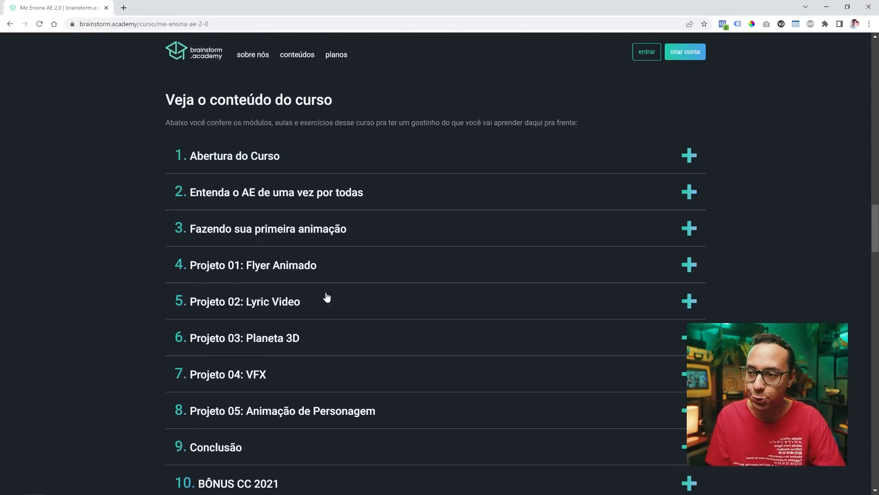
scroll(595, 247, "down", 20)
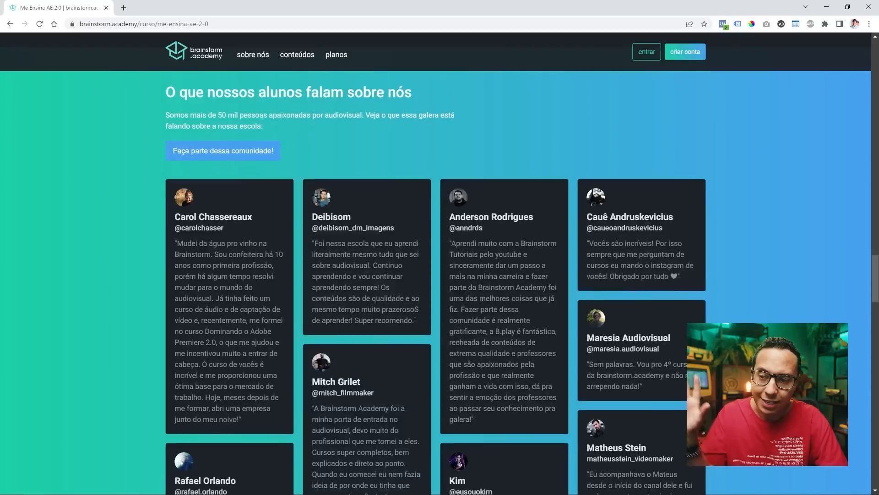
scroll(379, 188, "down", 8)
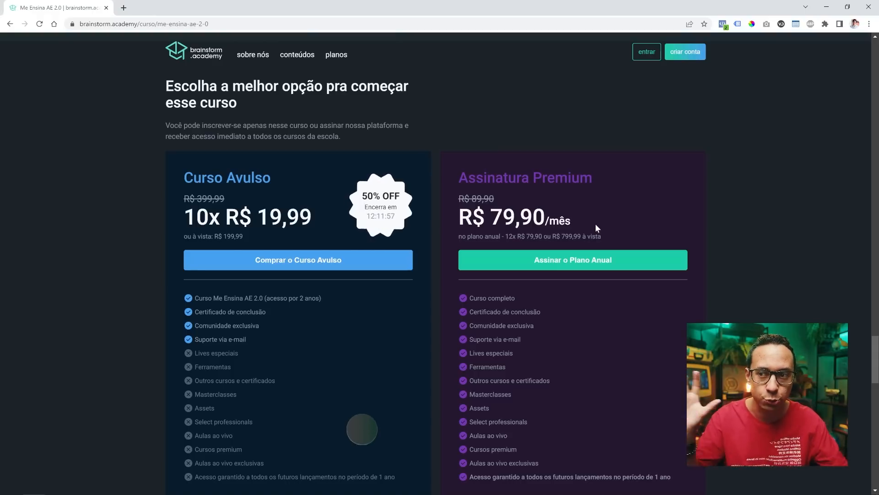
scroll(578, 210, "down", 15)
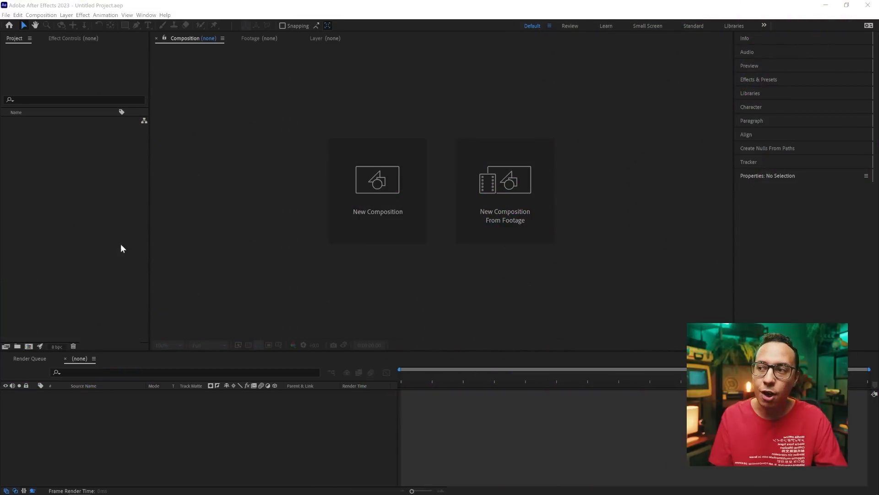
In After Effects, start a file import and select Arte Photoshop.psd in the Animar Arte folder.
left_click(83, 237)
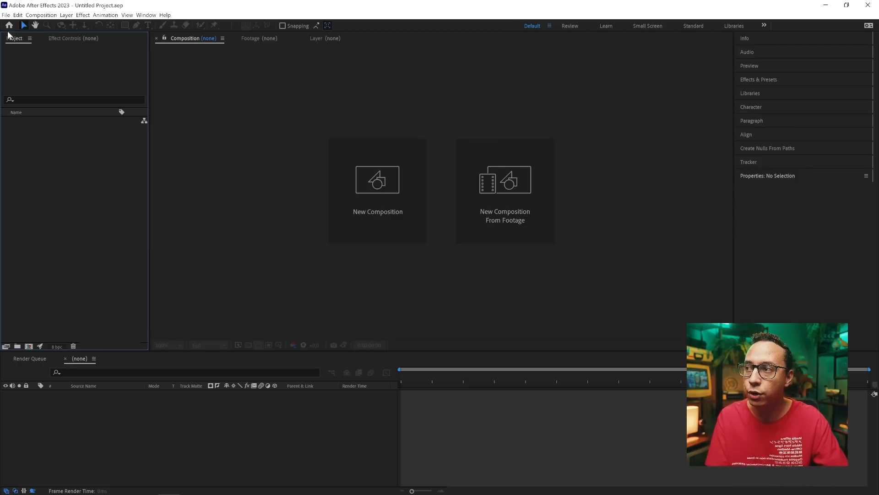
left_click(8, 16)
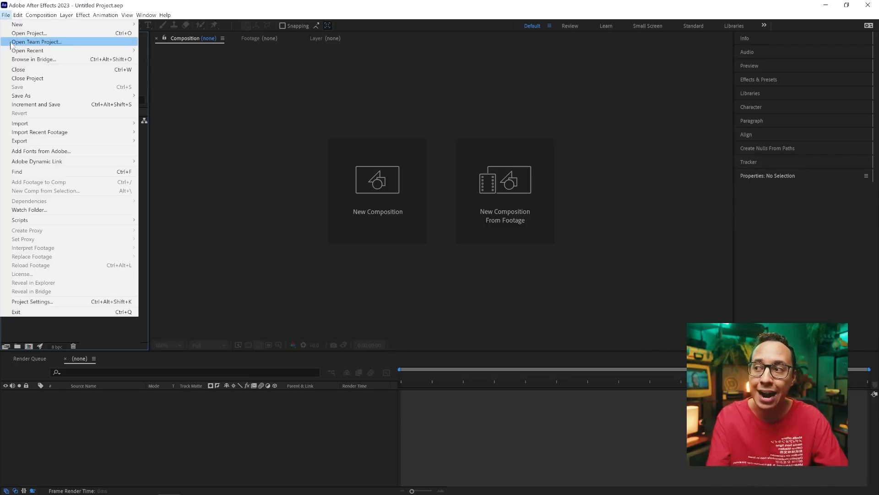
mouse_move(76, 124)
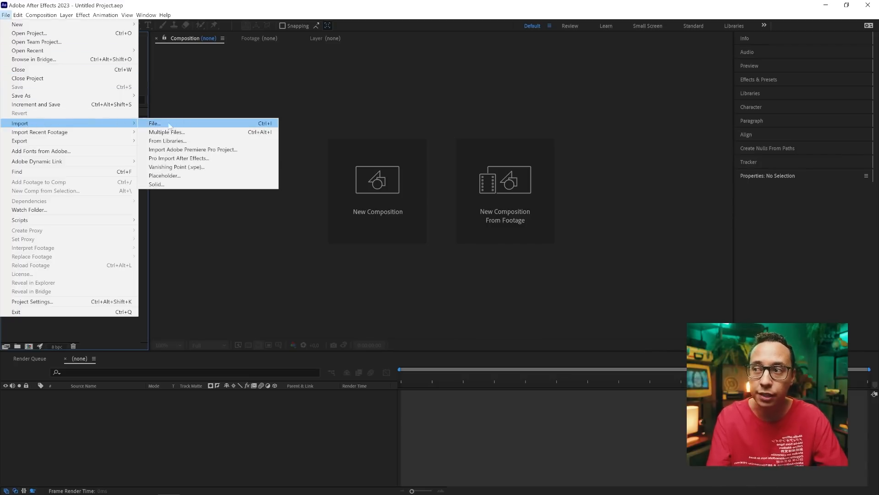
left_click(161, 122)
double_click(98, 85)
left_click(71, 102)
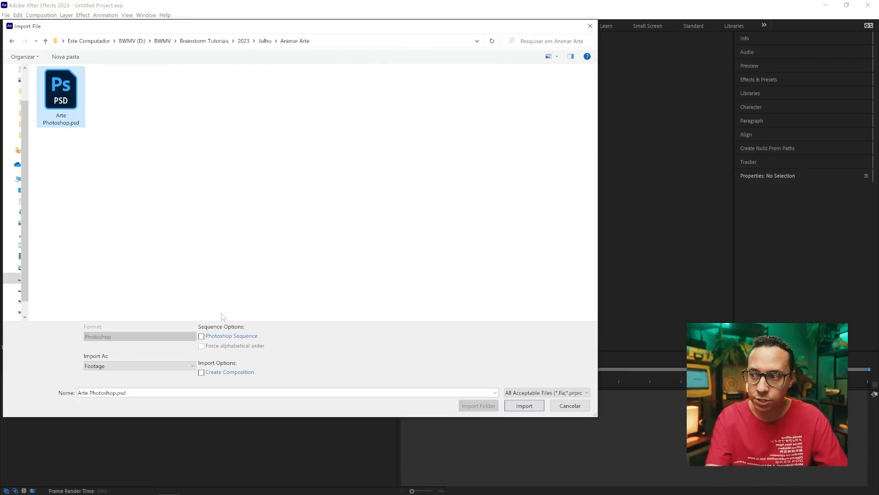
Import the PSD as Composition - Retain Layer Sizes with Editable Layer Styles.
left_click(109, 365)
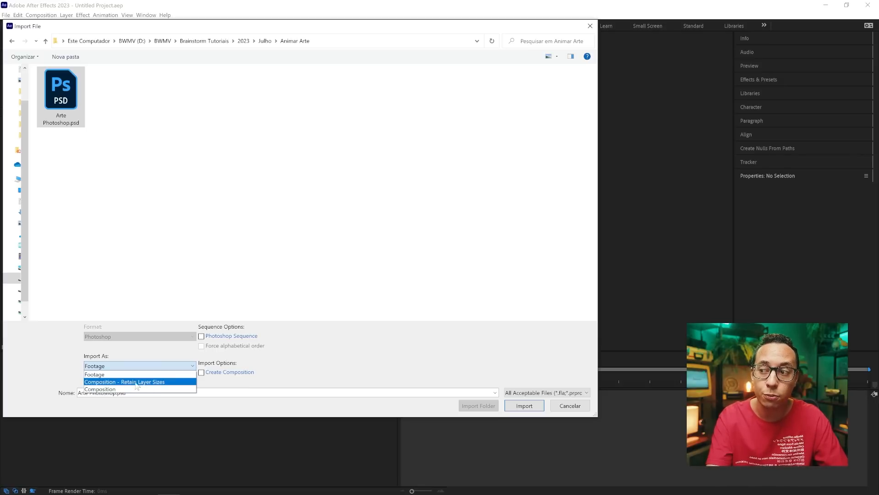
left_click(157, 383)
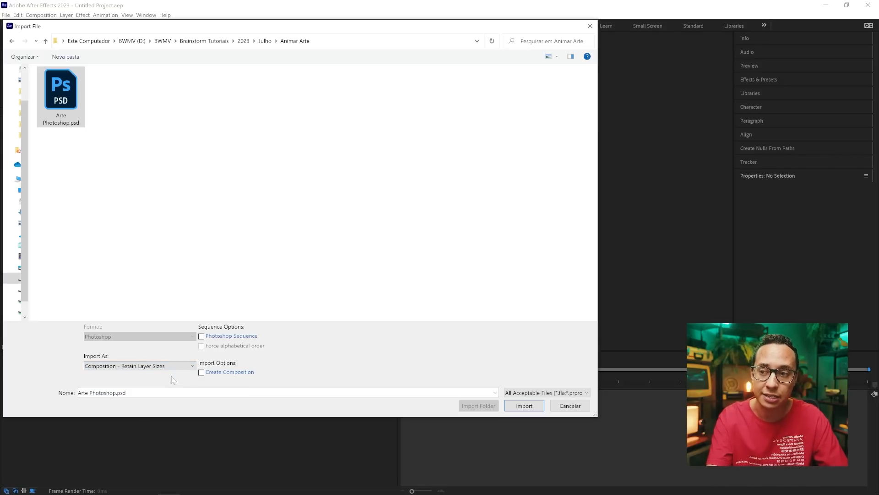
left_click(522, 406)
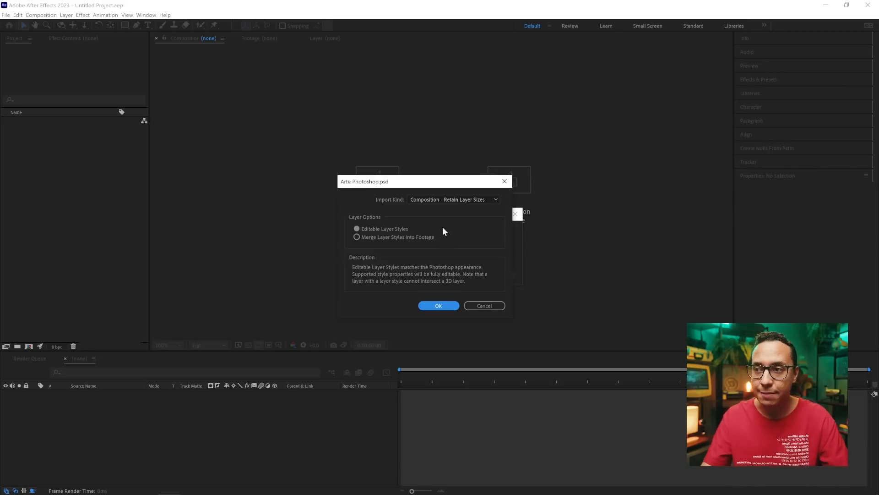
left_click(389, 229)
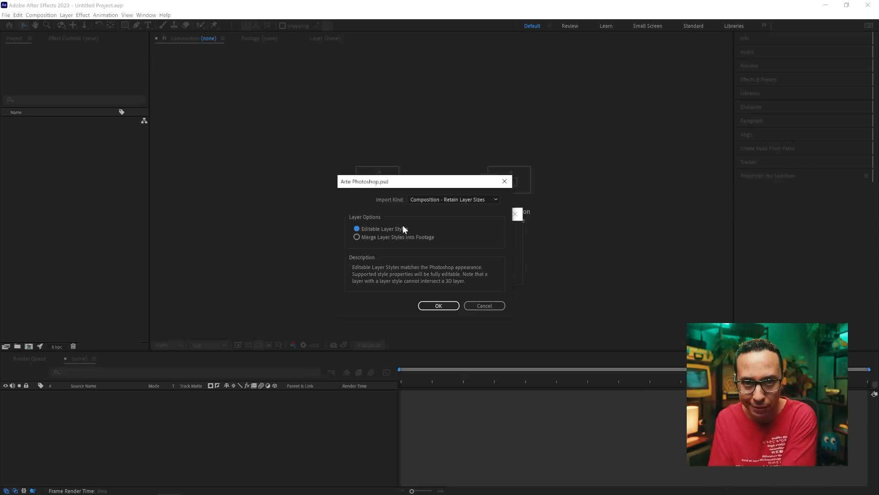
left_click(444, 305)
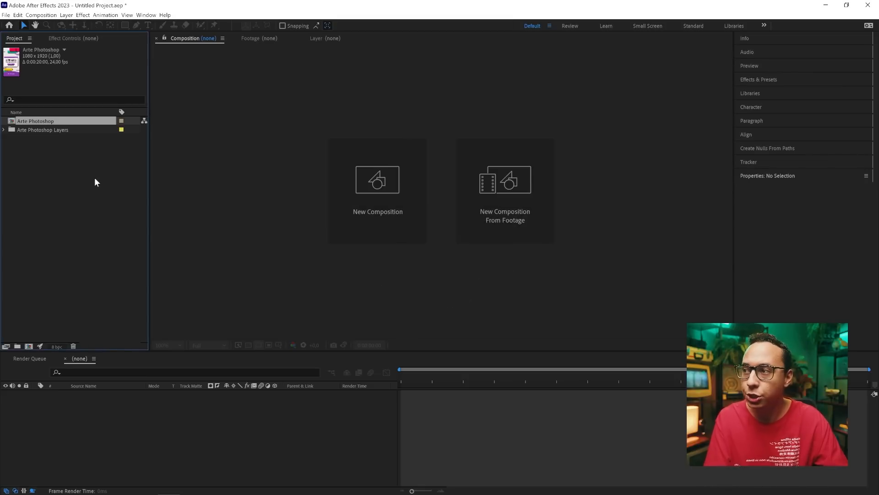
Open the Arte Photoshop composition, fit the whole artwork in view and look over its layers.
double_click(12, 123)
key("comma")
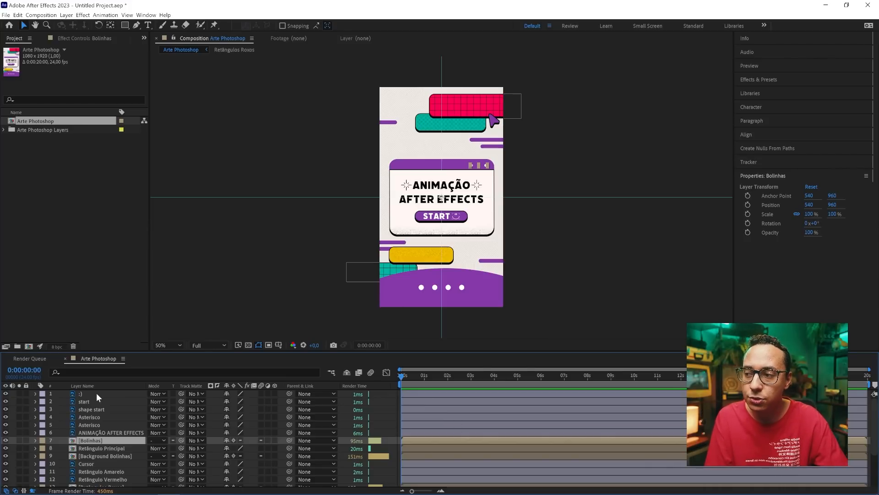
scroll(97, 398, "down", 3)
scroll(97, 428, "up", 3)
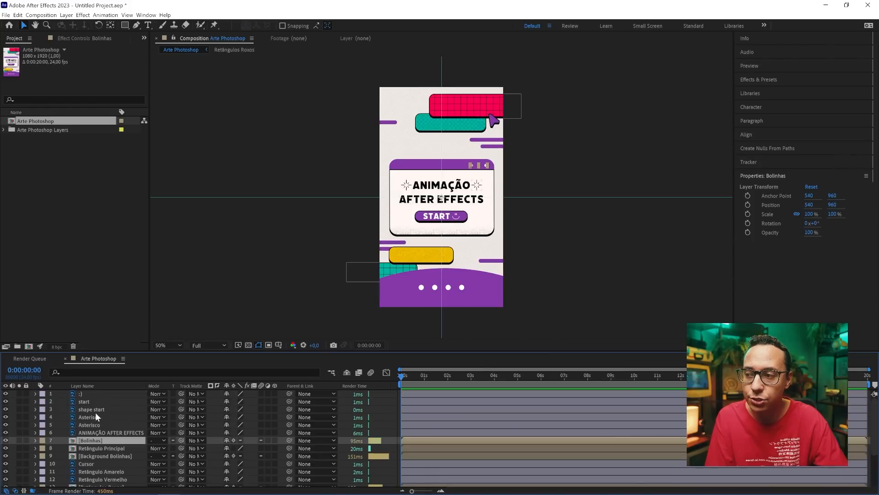
left_click(492, 229)
left_click(556, 206)
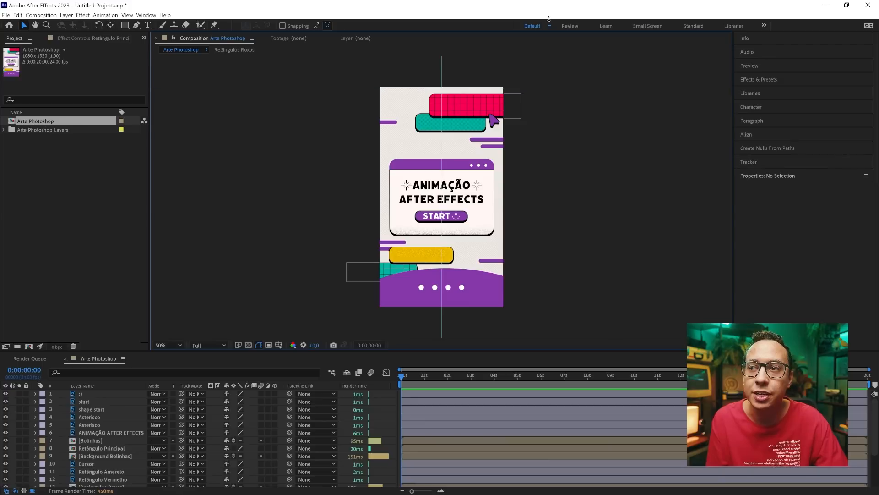
Compare the composition's artwork and layer list with the layer stack of Arte Photoshop.psd in Photoshop.
left_click_drag(442, 73, 27, 125)
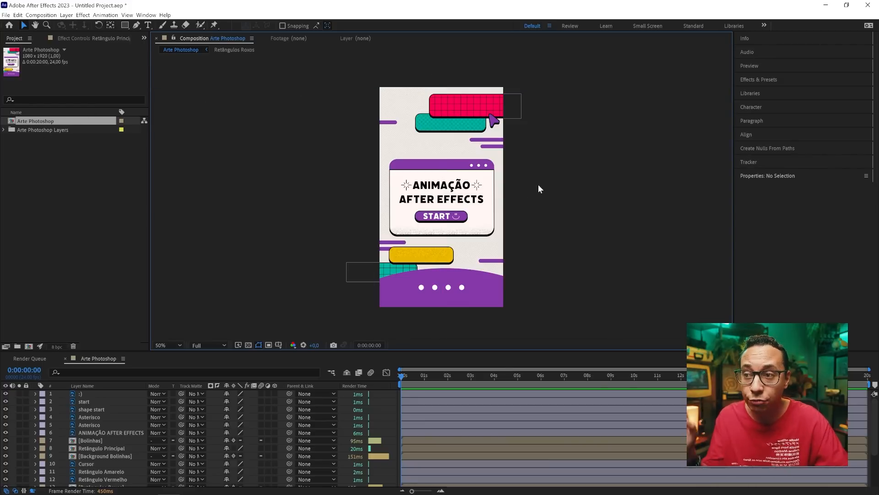
scroll(479, 202, "up", 2)
scroll(478, 200, "down", 2)
key("period")
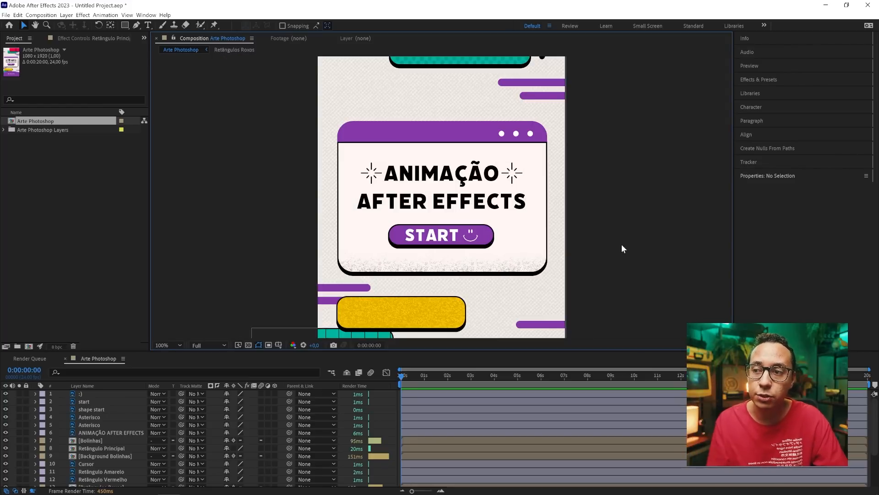
key("comma")
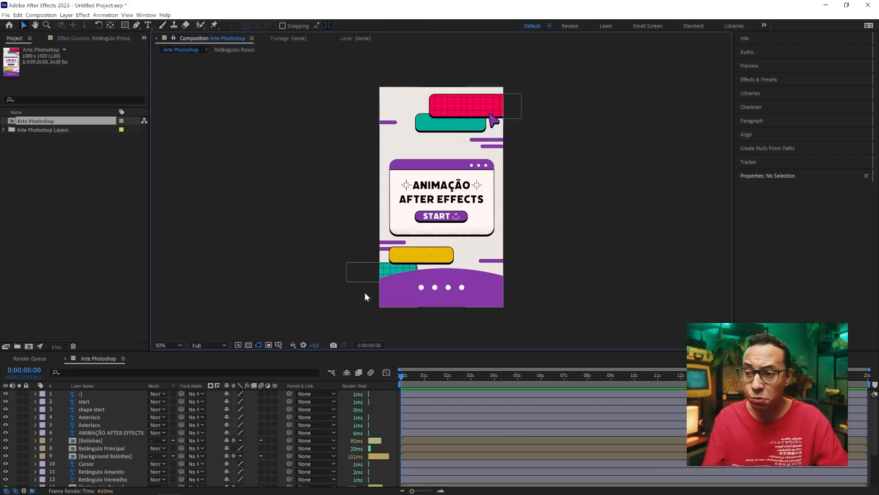
scroll(100, 410, "down", 3)
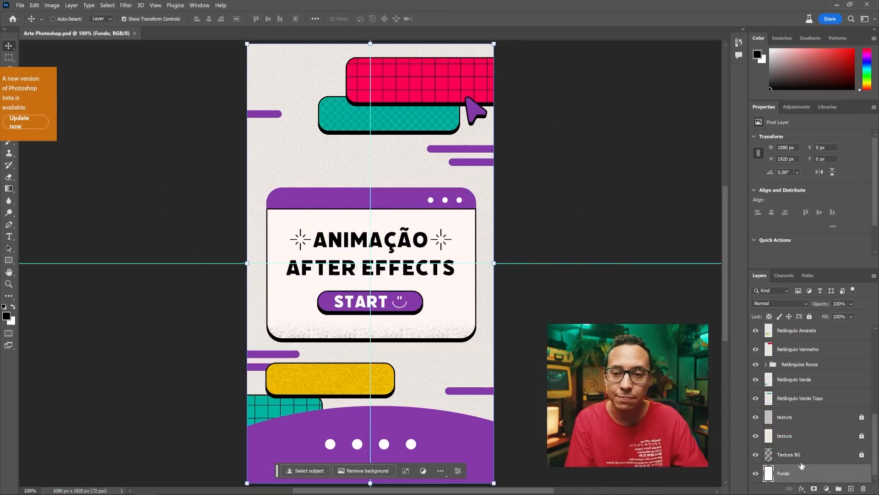
scroll(788, 394, "up", 5)
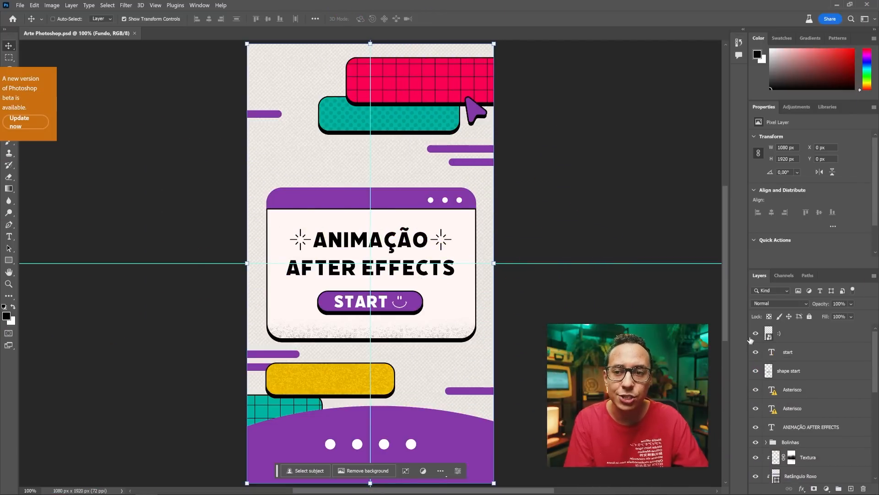
mouse_move(755, 337)
left_mouse_down()
mouse_move(759, 412)
mouse_move(756, 333)
left_mouse_up()
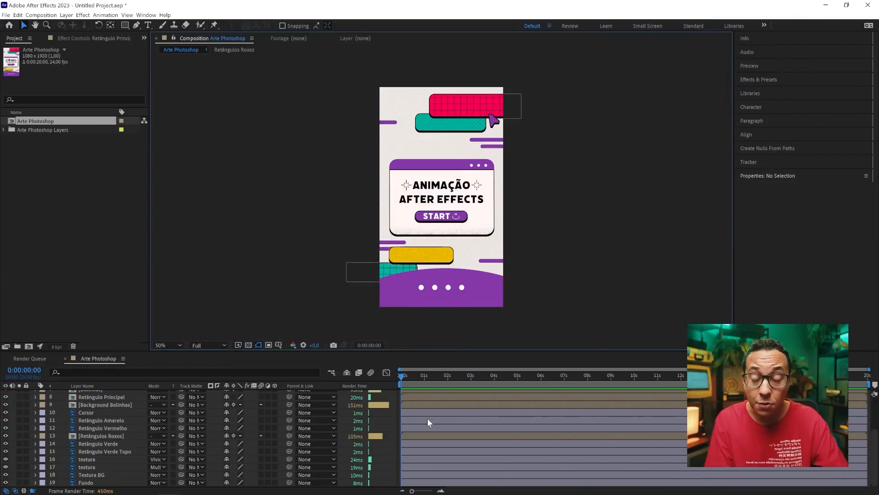
In After Effects, enlarge the timeline area and hide the first seven layers, from the smiley down to Bolinhas.
left_click_drag(120, 351, 120, 313)
scroll(96, 371, "up", 3)
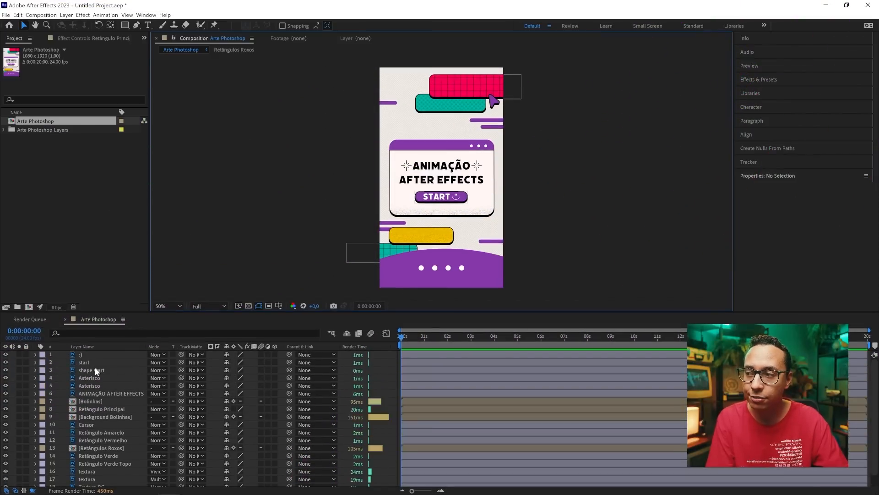
left_click(6, 355)
left_click(5, 363)
left_click(6, 370)
left_click(6, 378)
left_click(5, 385)
left_click(6, 393)
left_click(6, 401)
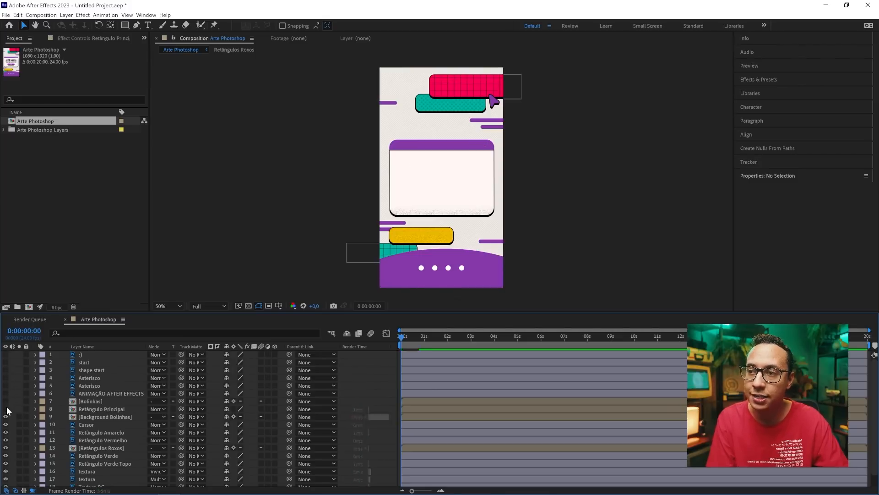
Toggle the visibility of the ANIMAÇÃO AFTER EFFECTS, Bolinhas and Retângulo Principal layers, ending with all three hidden.
left_click(6, 409)
left_click(6, 409)
left_click(6, 401)
left_click(5, 394)
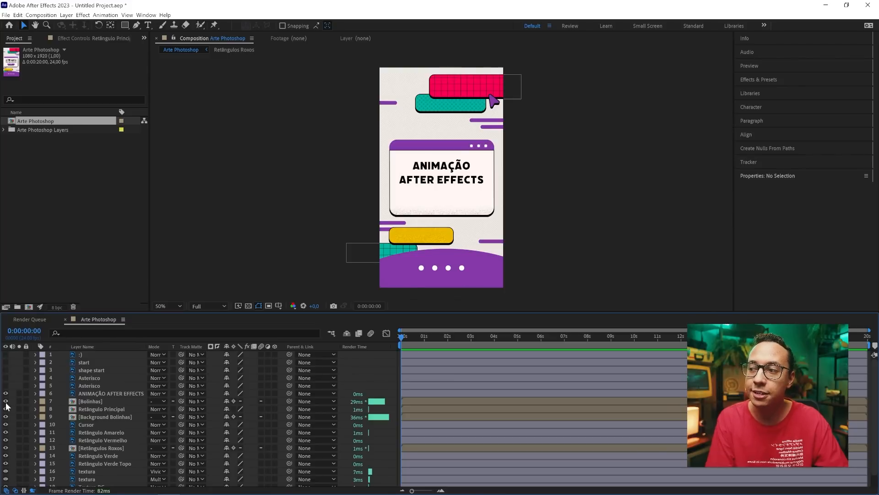
left_click_drag(5, 409, 6, 394)
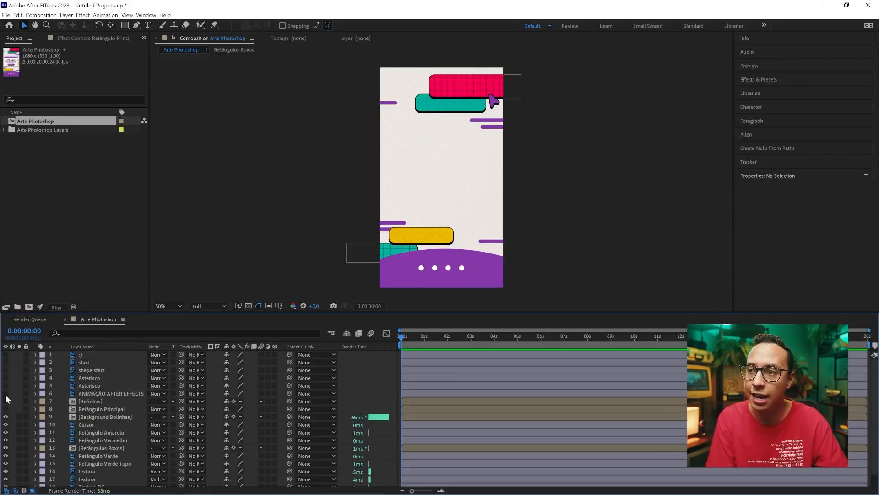
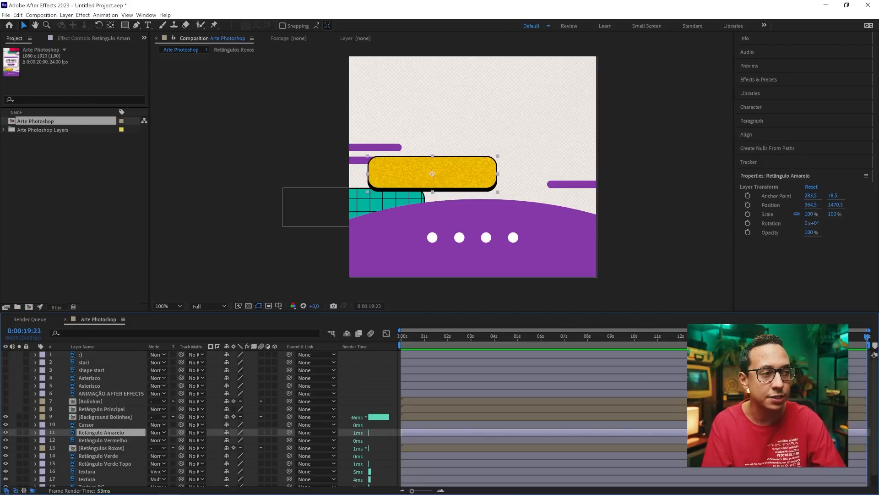
Return the playhead to the first frame and set the Arte Photoshop composition's duration to 10 seconds.
left_click_drag(866, 337, 399, 341)
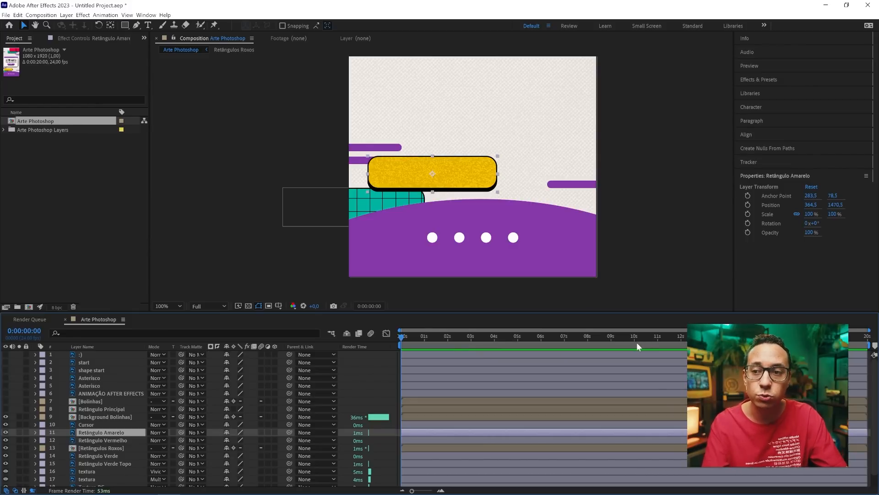
right_click(30, 122)
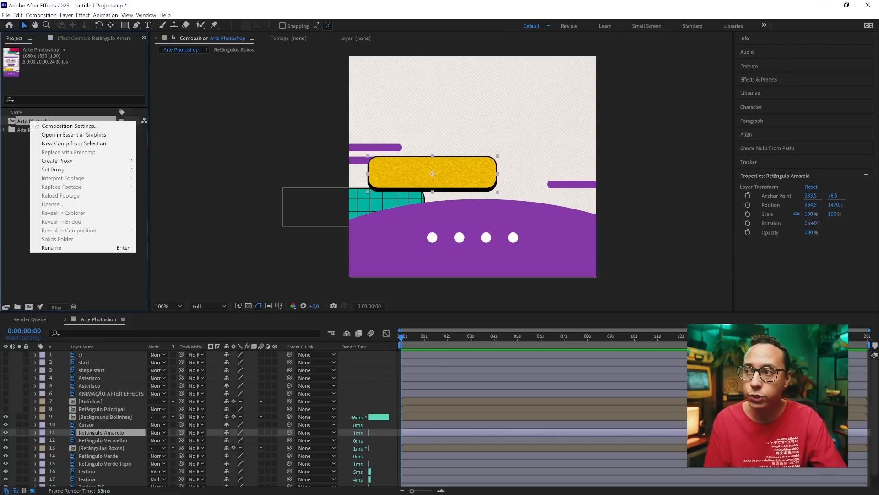
left_click(73, 127)
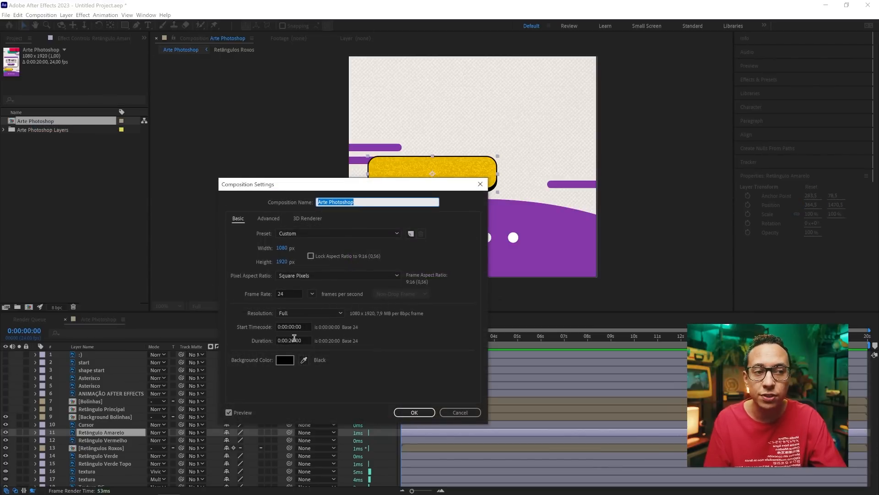
double_click(293, 341)
type("10")
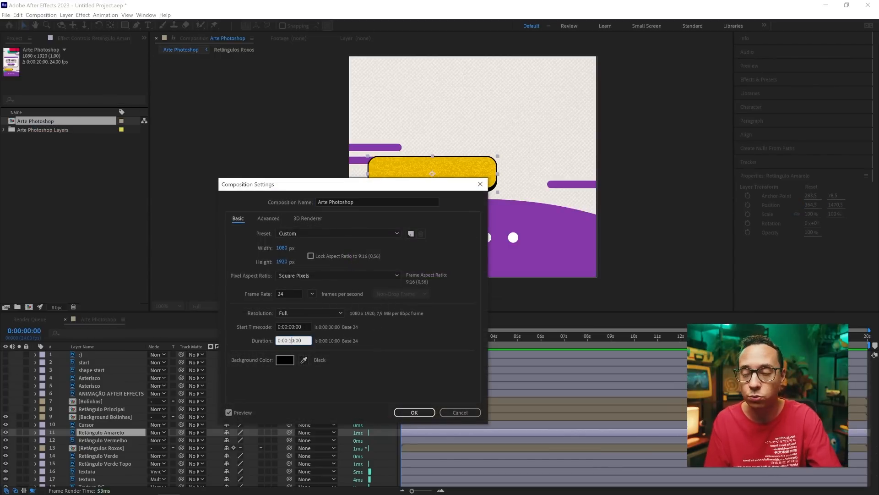
left_click(419, 412)
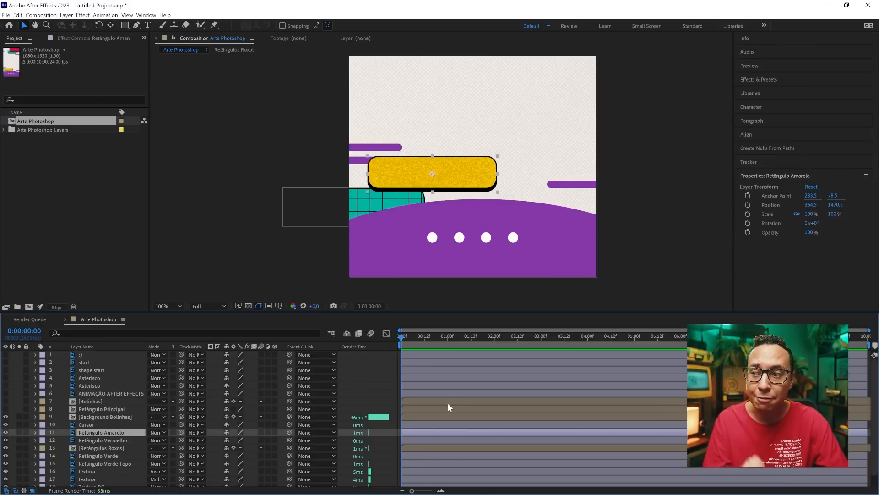
scroll(110, 411, "down", 2)
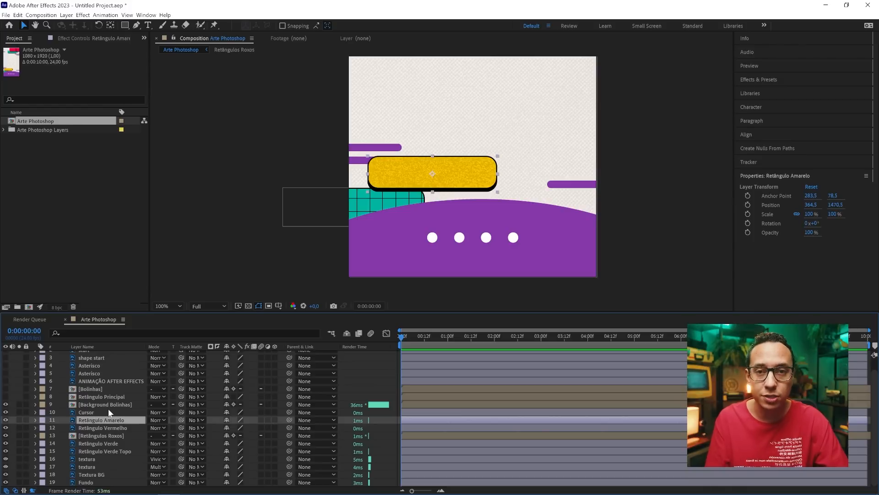
Examine the transform properties of the Retângulo Amarelo layer, including Position, and collapse the layer again.
left_click(36, 419)
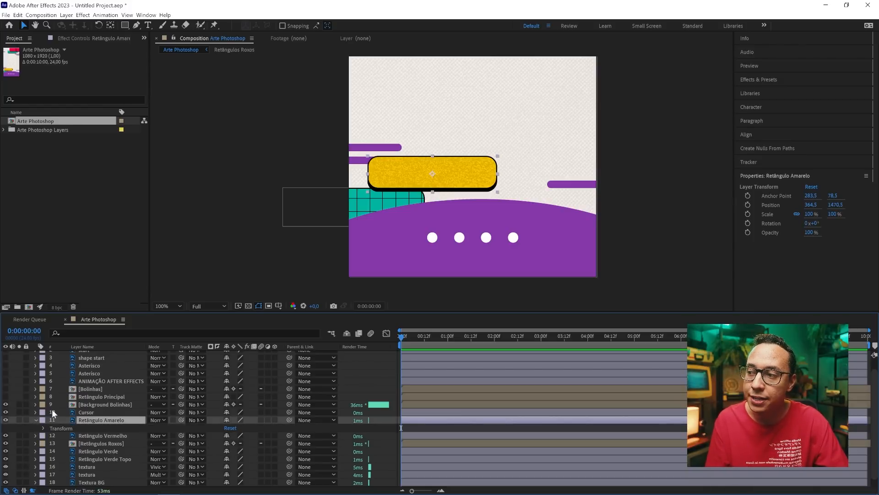
left_click(44, 420)
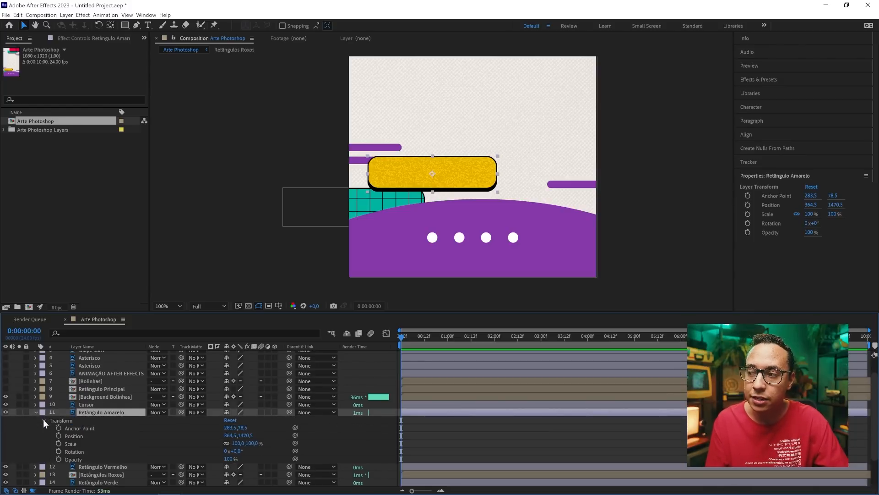
left_click(84, 435)
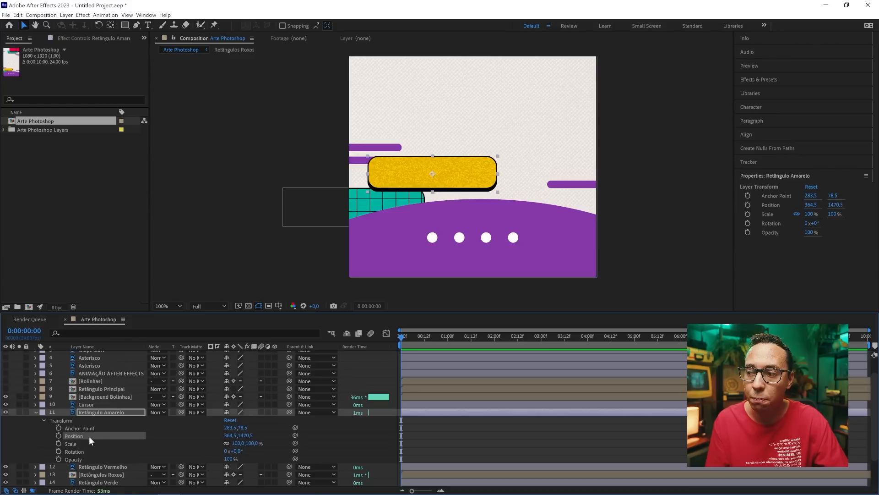
left_click(35, 412)
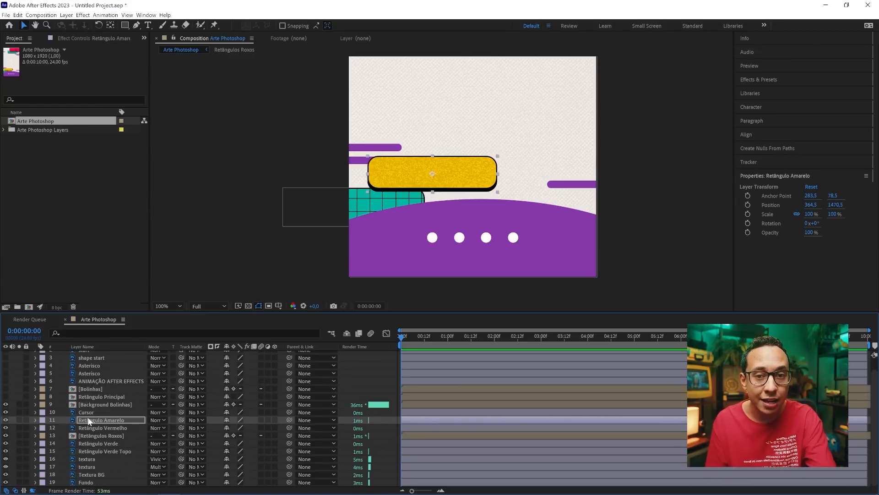
Show only the Position property of Retângulo Amarelo and start its animation with a keyframe at 1 second.
key("p")
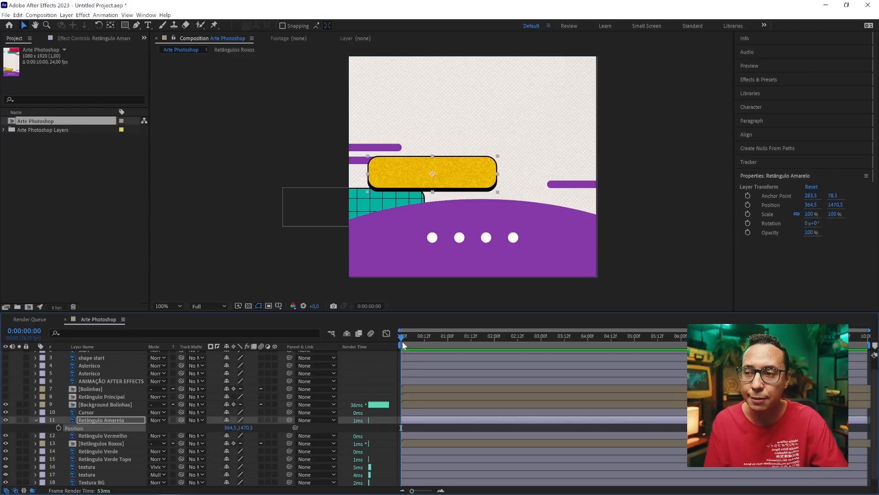
left_click_drag(425, 339, 448, 340)
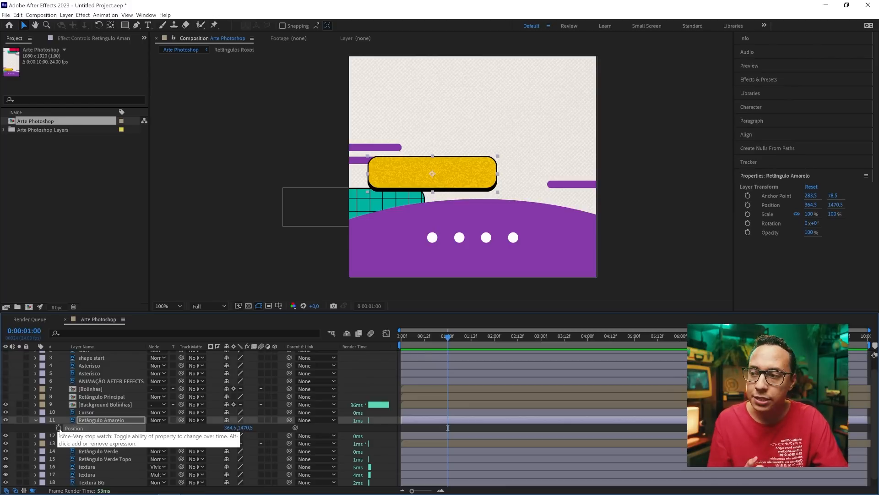
left_click(58, 428)
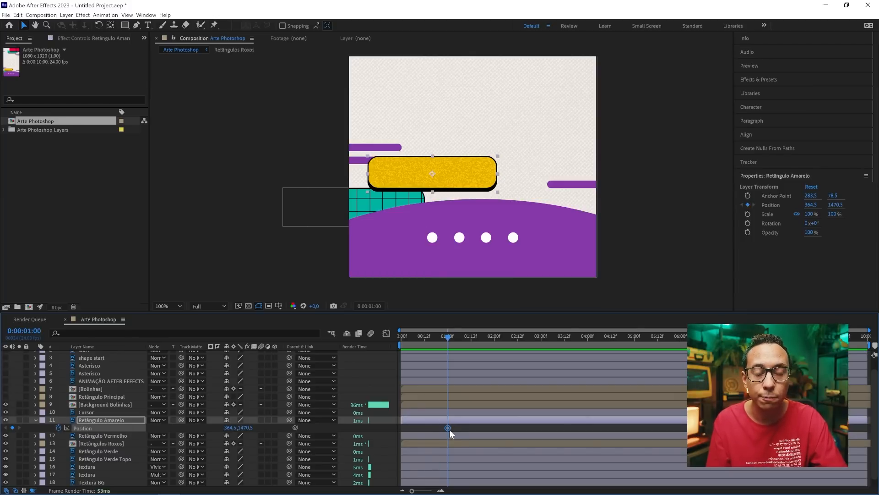
mouse_move(449, 430)
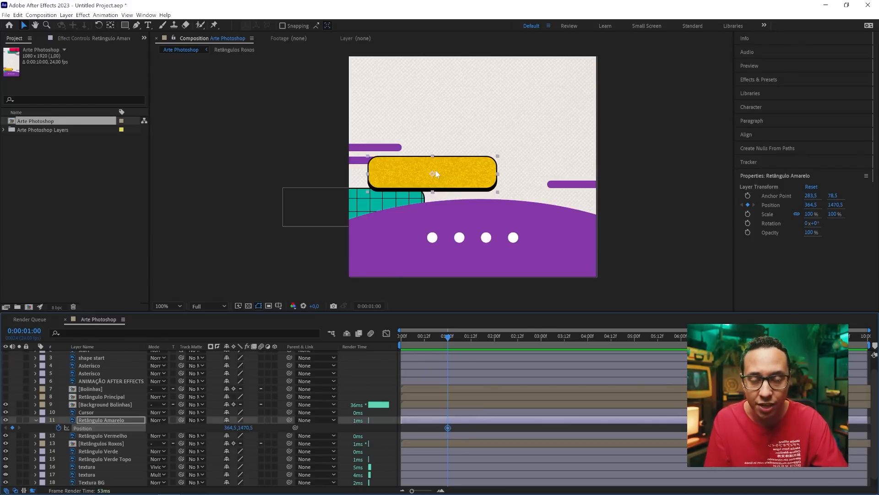
At the first frame, move Retângulo Amarelo horizontally off the canvas's left side, to a Position of about -398.5, 1464.5.
left_click_drag(447, 336, 412, 335)
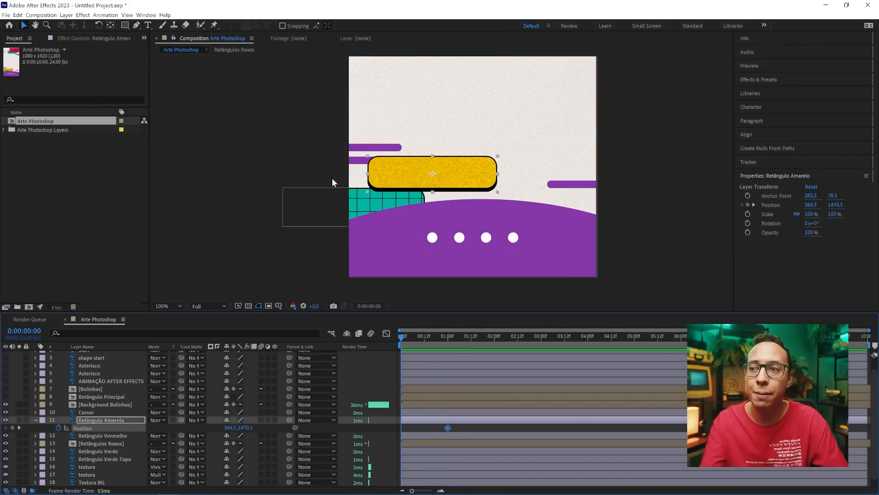
left_click_drag(458, 177, 305, 182)
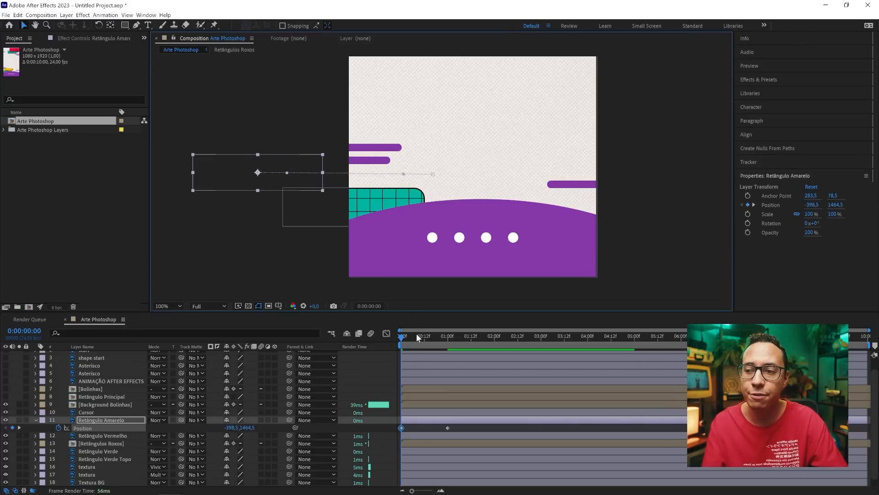
left_click(473, 427)
scroll(476, 170, "down", 2)
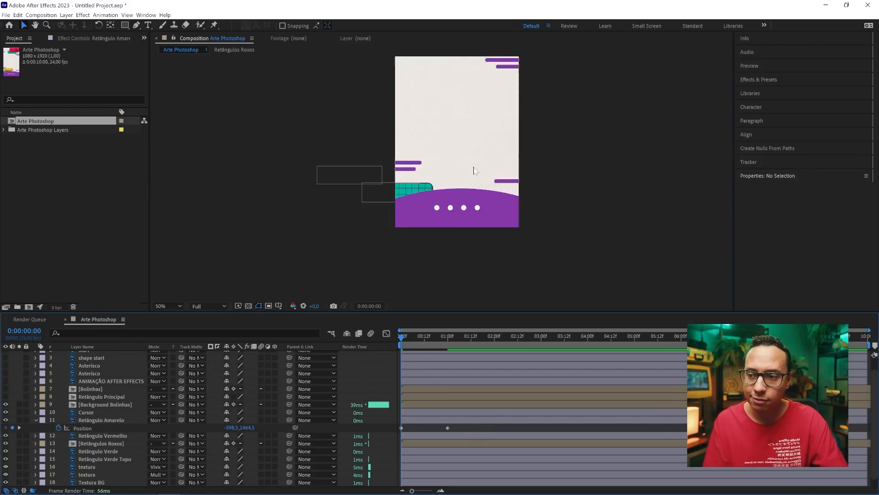
Check the two Position keyframes of Retângulo Amarelo, preview its entrance, and return to the first frame.
left_click(404, 428)
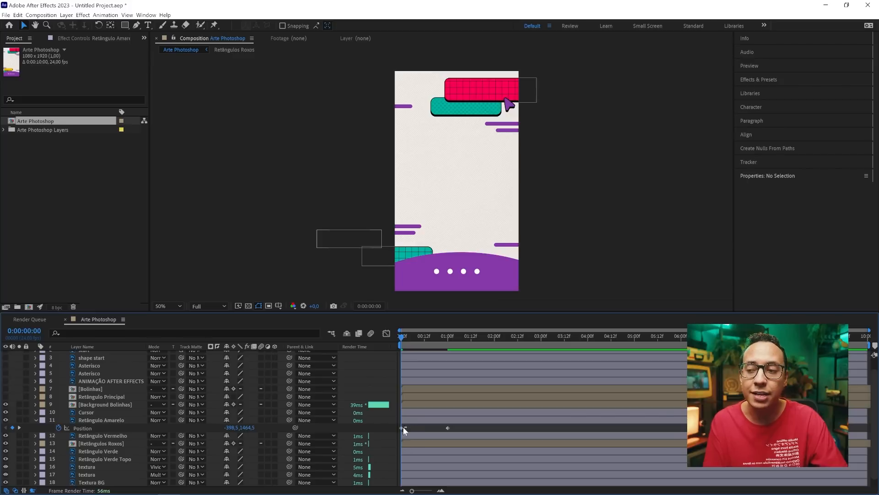
left_click(401, 428)
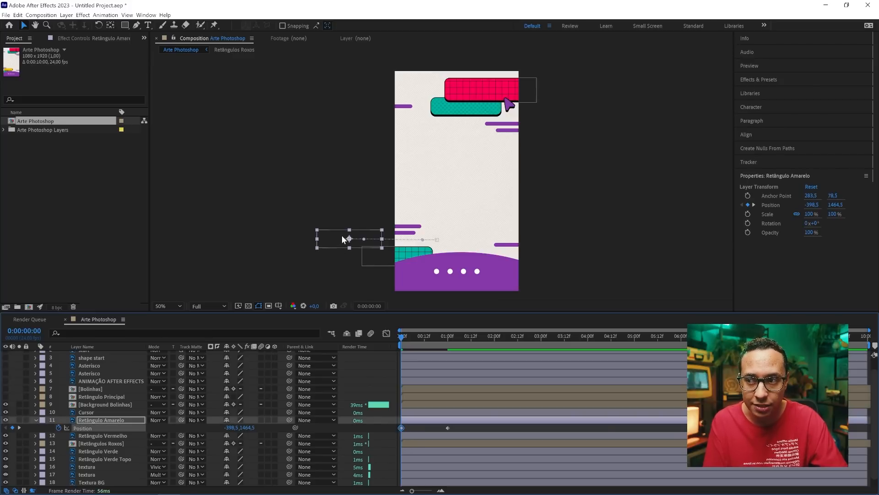
left_click_drag(454, 427, 441, 433)
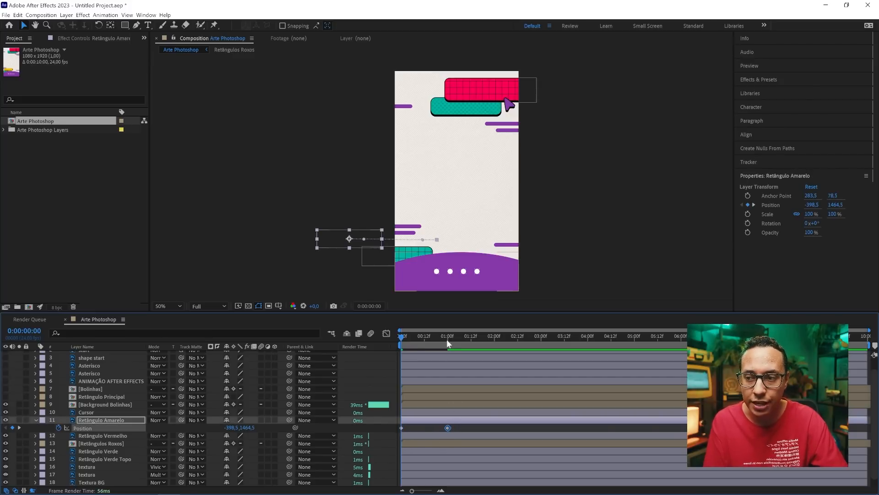
left_click(483, 432)
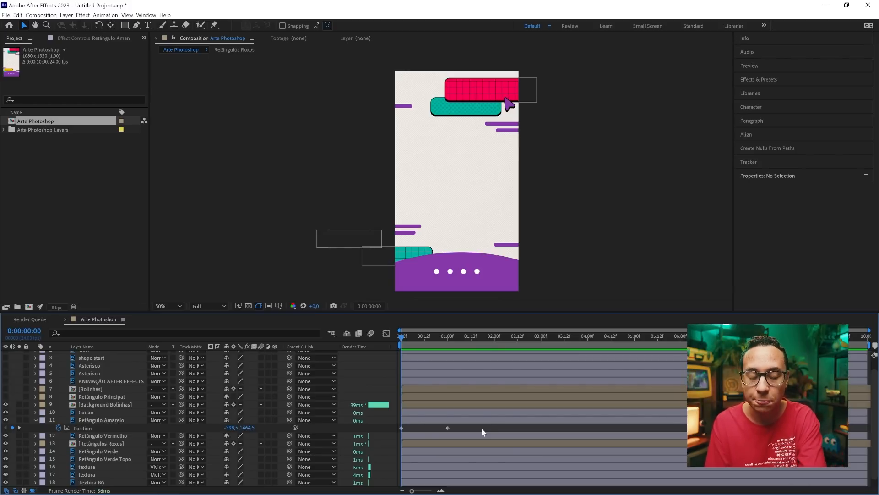
key("space")
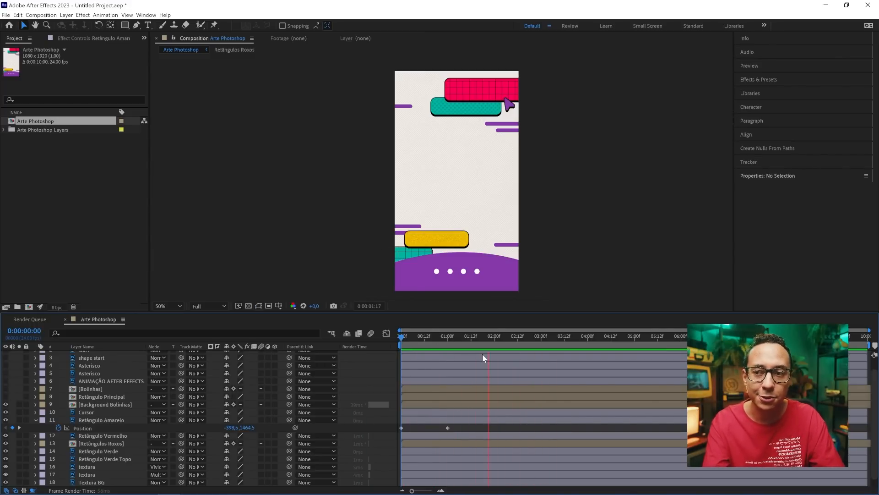
key("space")
key("Home")
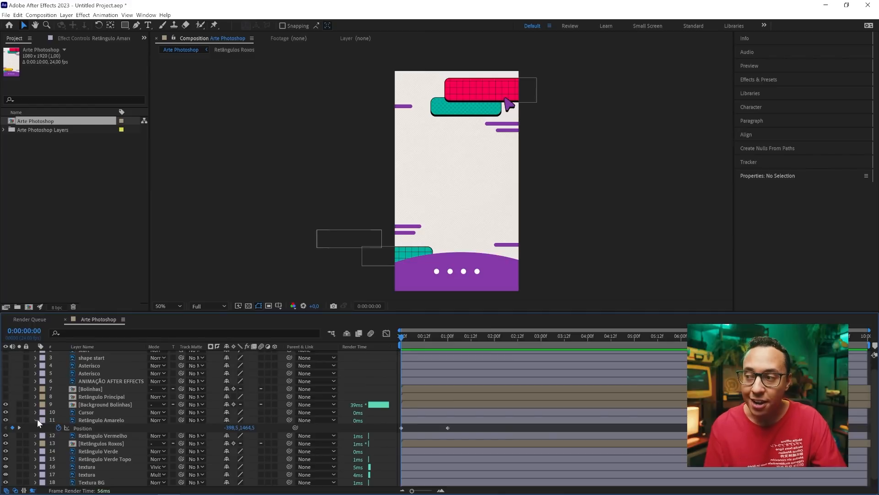
Collapse Retângulo Amarelo and add a Position keyframe to the Retângulo Verde layer at 0:00:01:13.
left_click(36, 420)
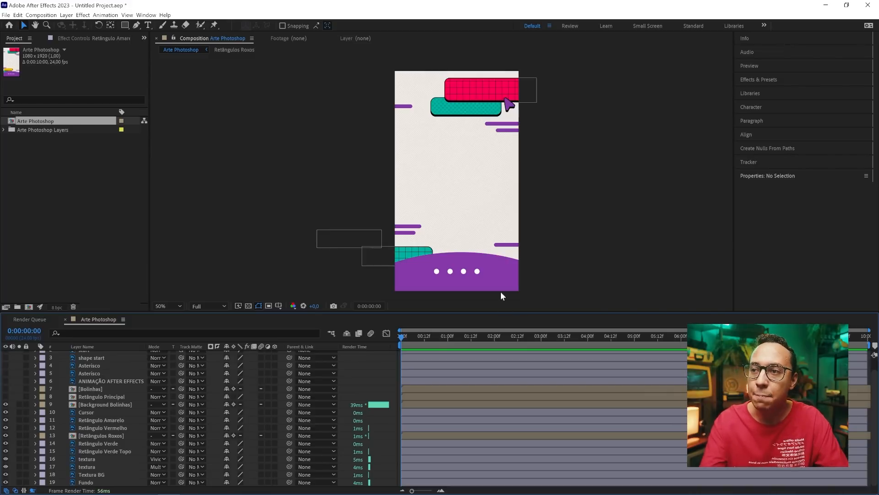
left_click(386, 258)
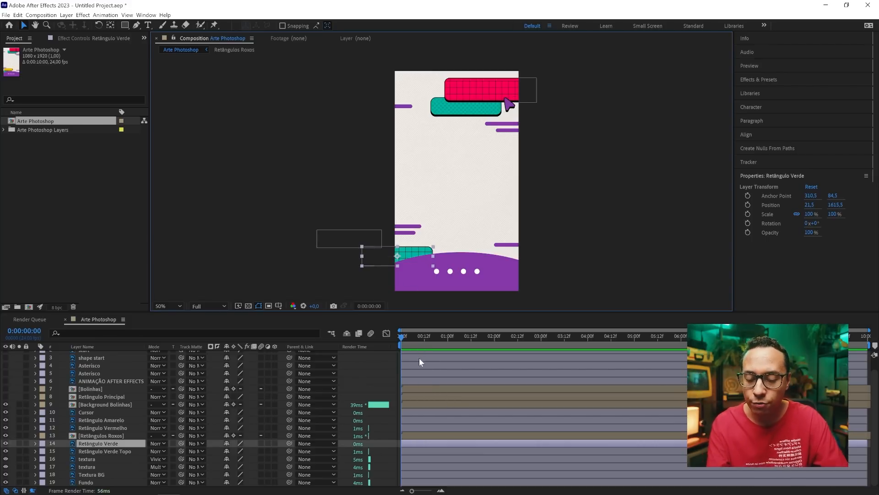
key("p")
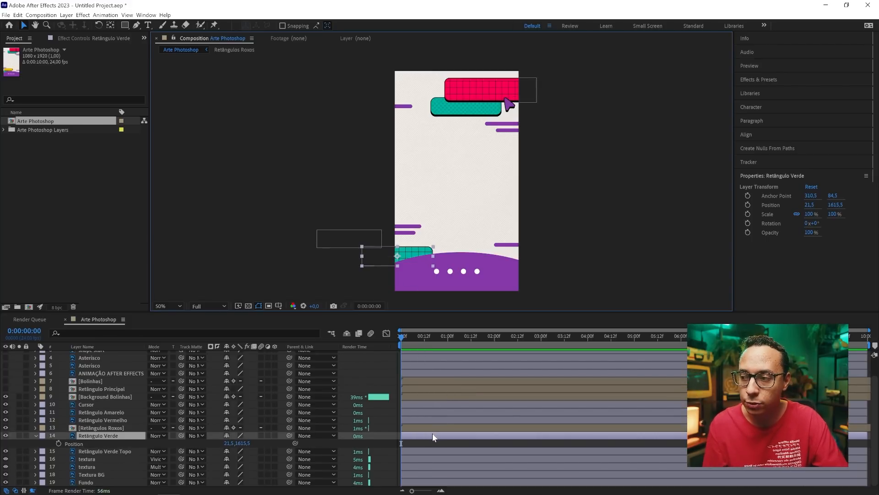
left_click_drag(402, 337, 475, 344)
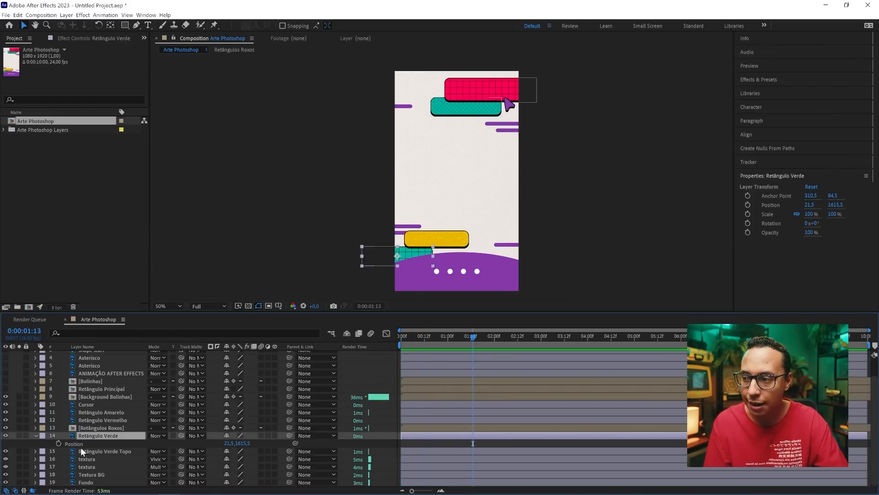
key("alt+shift+p")
At 0:00:00:14, move Retângulo Verde off the canvas's left side, to a Position of about -560.5, 1615.5.
left_click_drag(469, 344, 428, 342)
left_click_drag(411, 259, 349, 257)
left_click(452, 443)
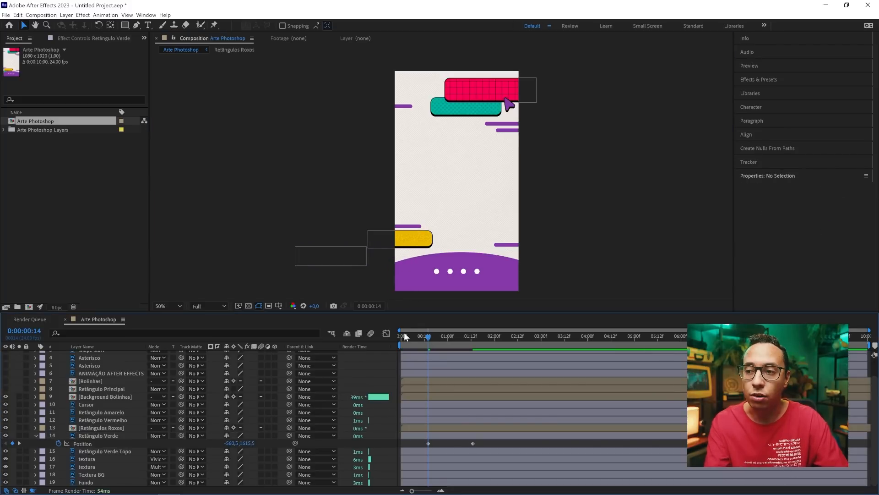
Preview the staggered entrance of the yellow and lower green rectangles from the first frame.
left_click_drag(426, 341, 397, 340)
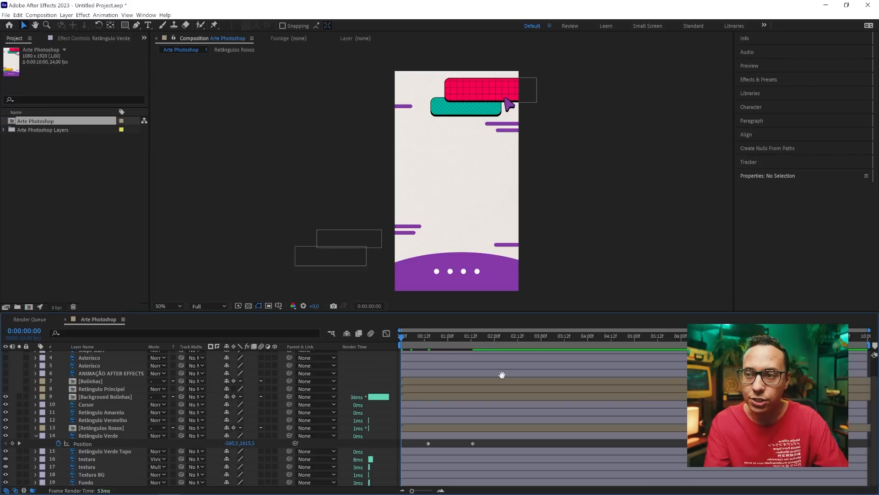
key("space")
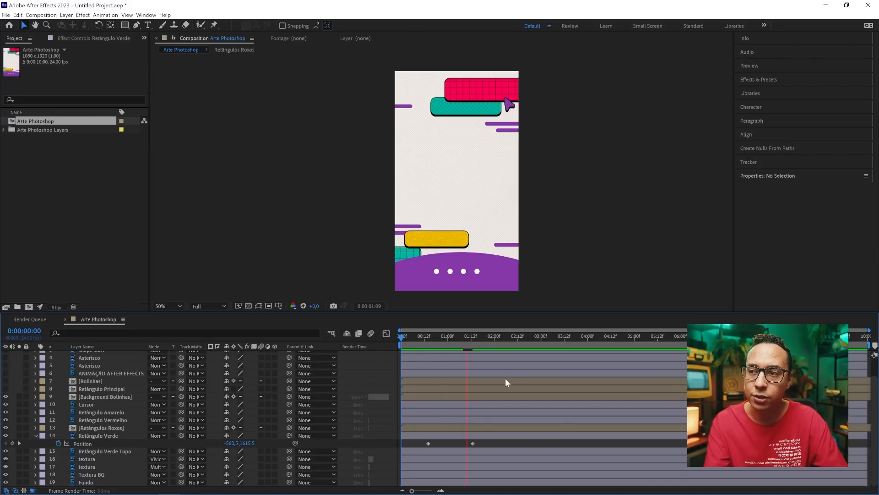
key("space")
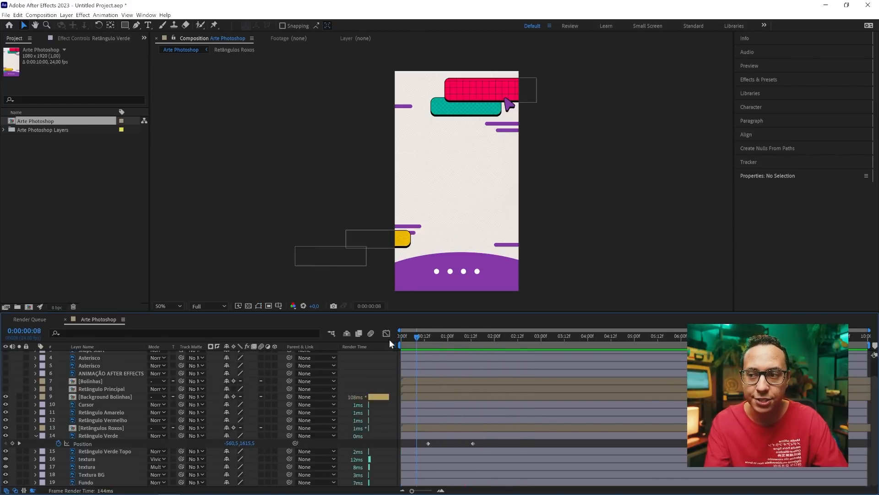
Add a Position keyframe to the Retângulo Verde Topo layer at 0:00:01:06.
left_click(133, 452)
left_click_drag(428, 346, 460, 348)
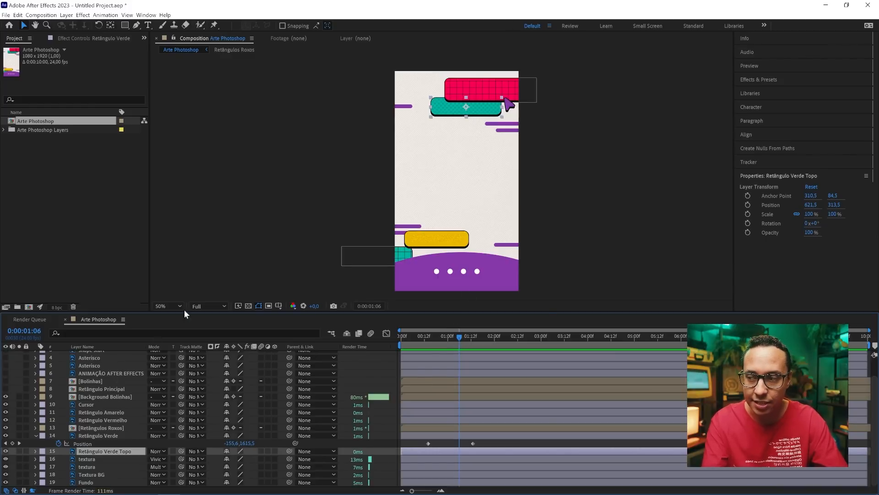
key("p")
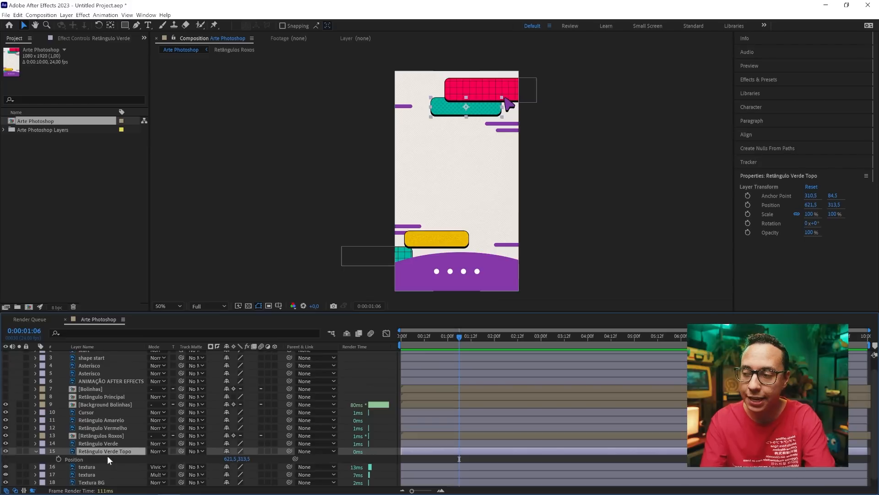
left_click(59, 459)
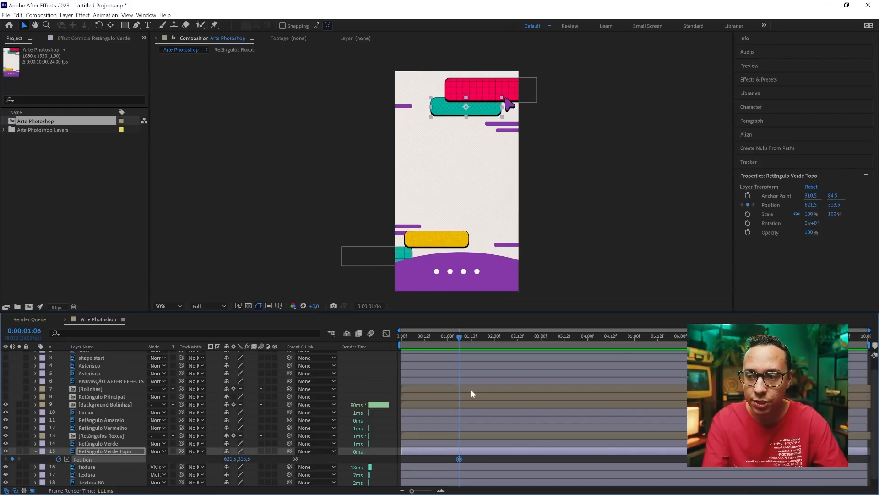
At the first frame, move Retângulo Verde Topo off the canvas's right side to about 1625.5, 307.5, and preview the animation.
key("Home")
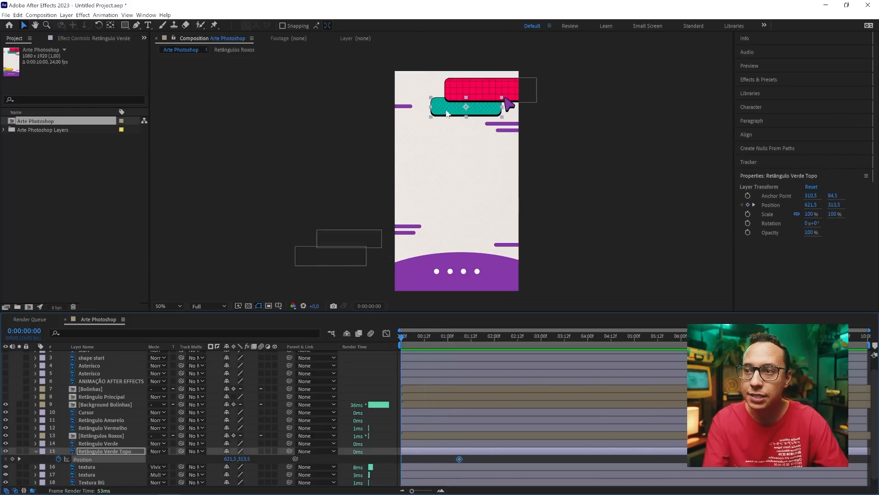
left_click_drag(448, 113, 564, 112)
left_click(484, 461)
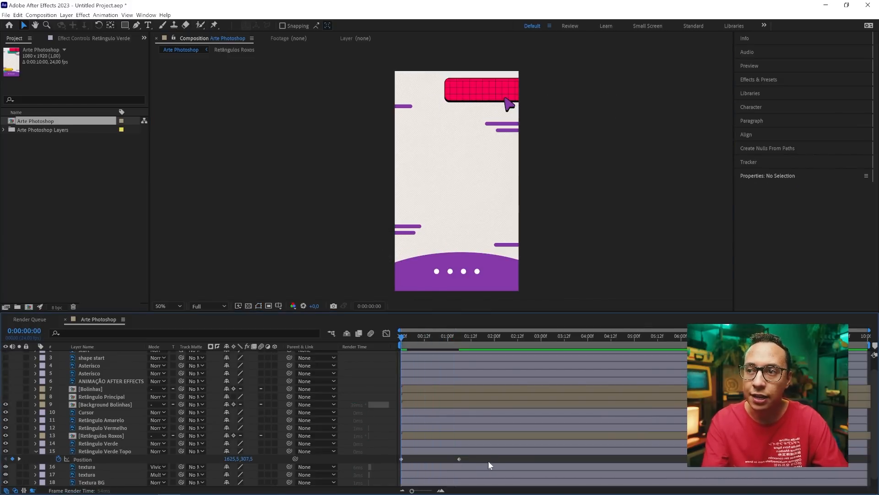
key("space")
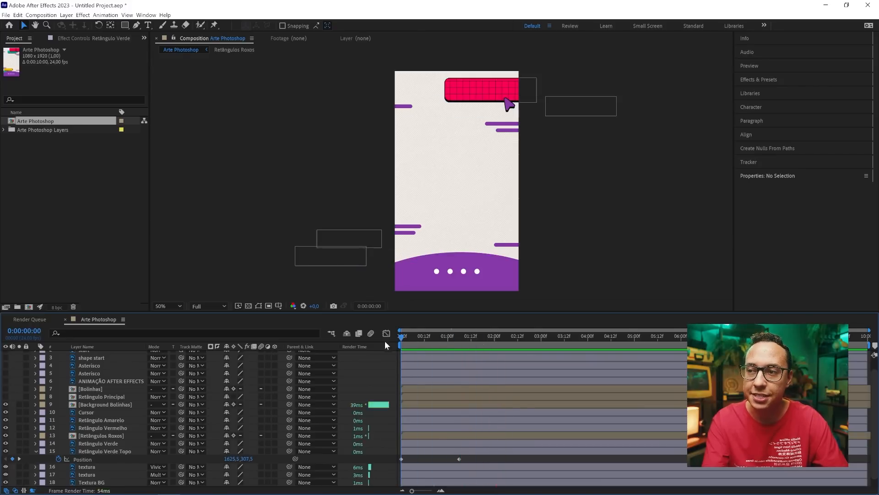
key("space")
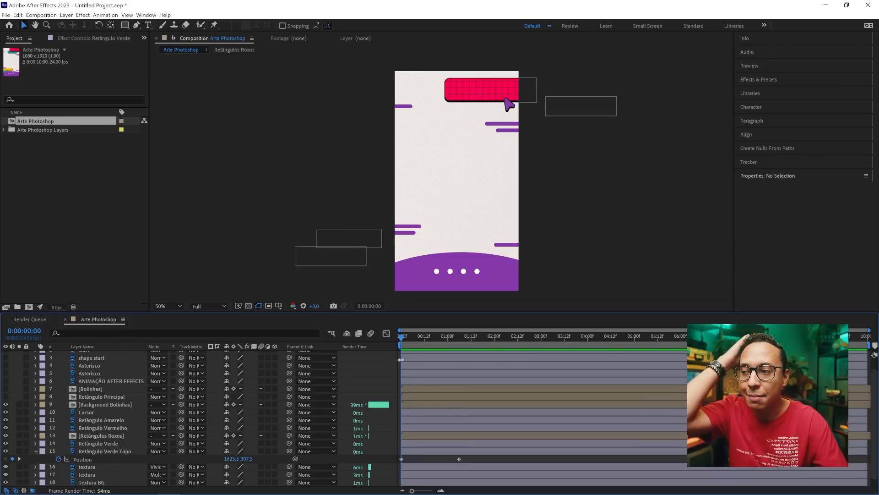
Keyframe Retângulo Vermelho's current Position at 0:00:02:00, and at 0:00:00:19 move it above the canvas to about 763, -151.5.
left_click(126, 427)
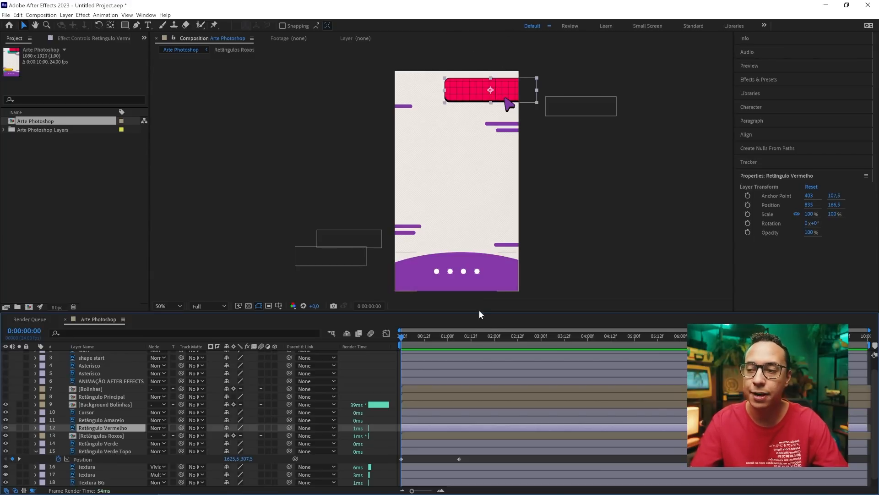
key("p")
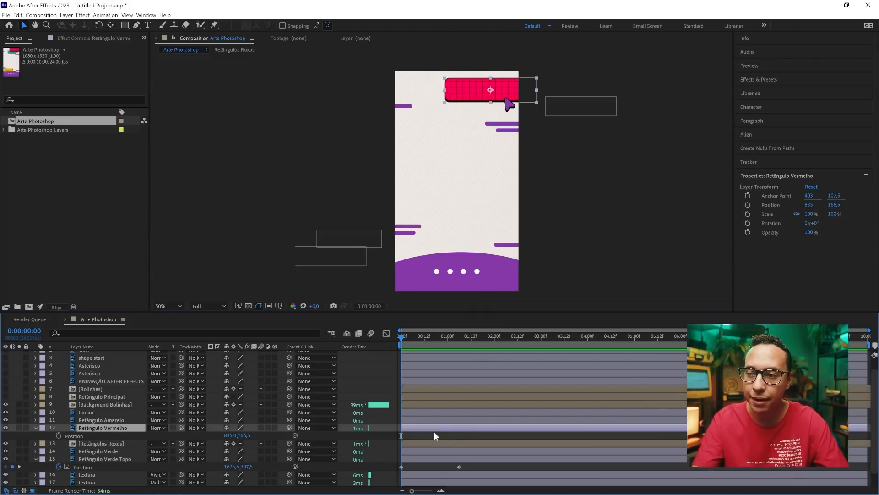
left_click_drag(432, 338, 494, 343)
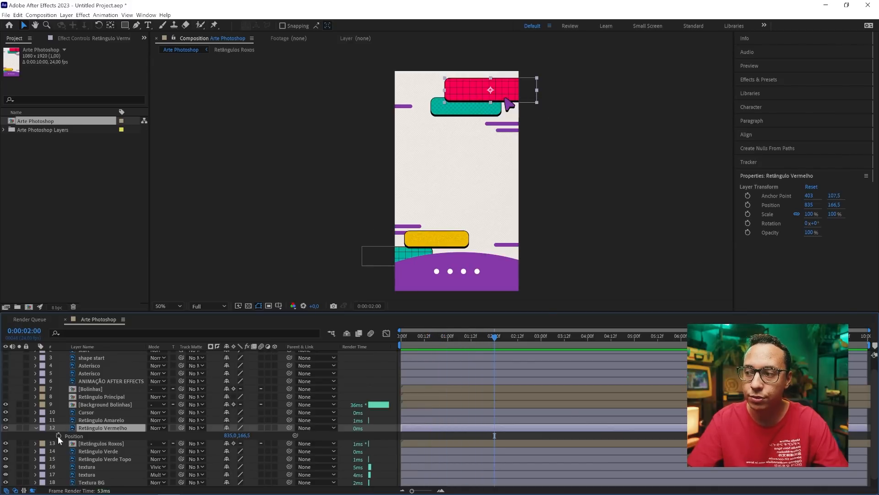
left_click(59, 435)
left_click(439, 338)
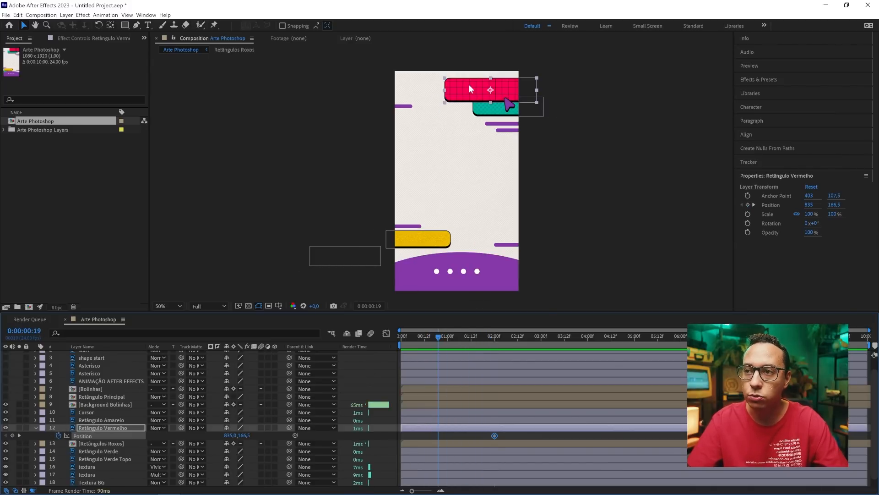
left_click_drag(471, 92, 463, 55)
Preview the entrance of all four rectangles from the first frame.
key("space")
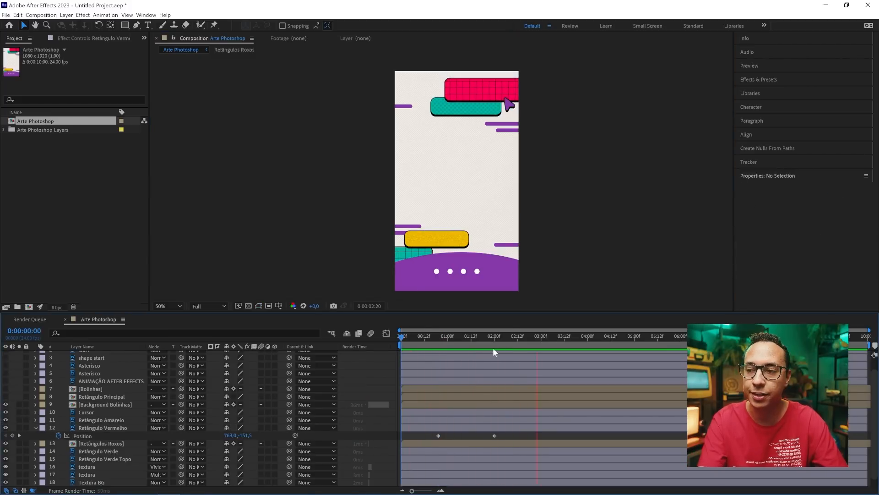
key("space")
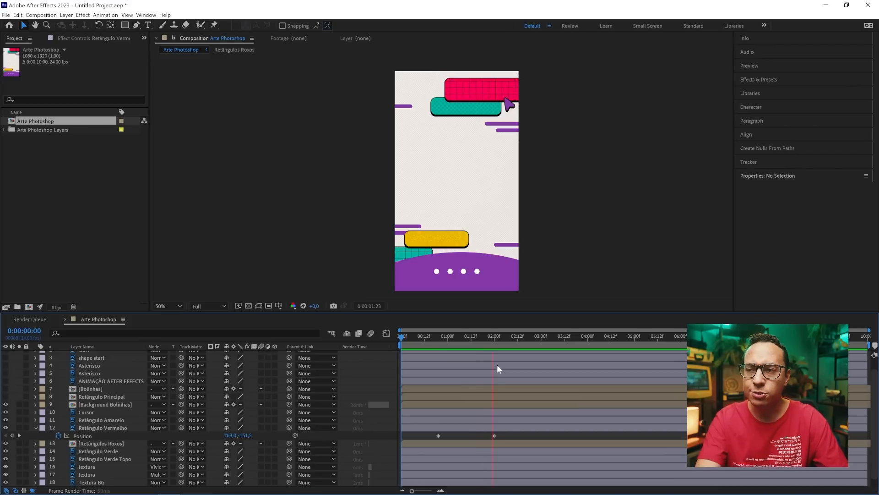
left_click_drag(499, 339, 397, 344)
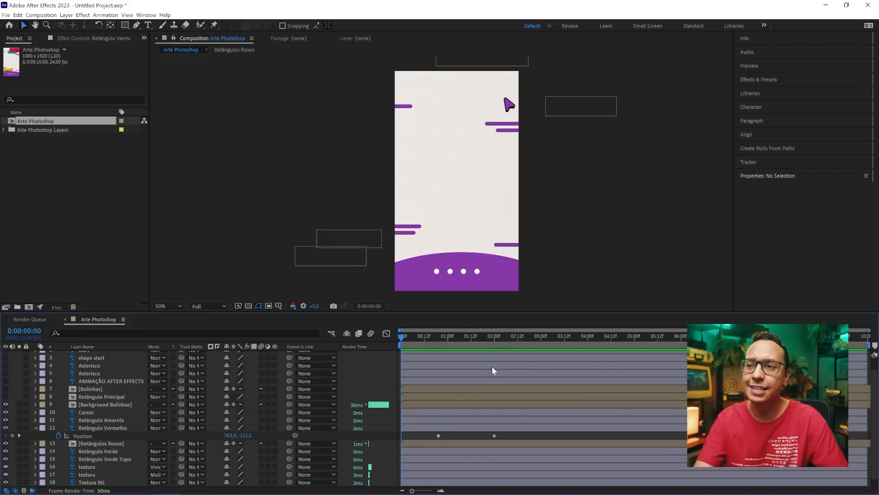
key("space")
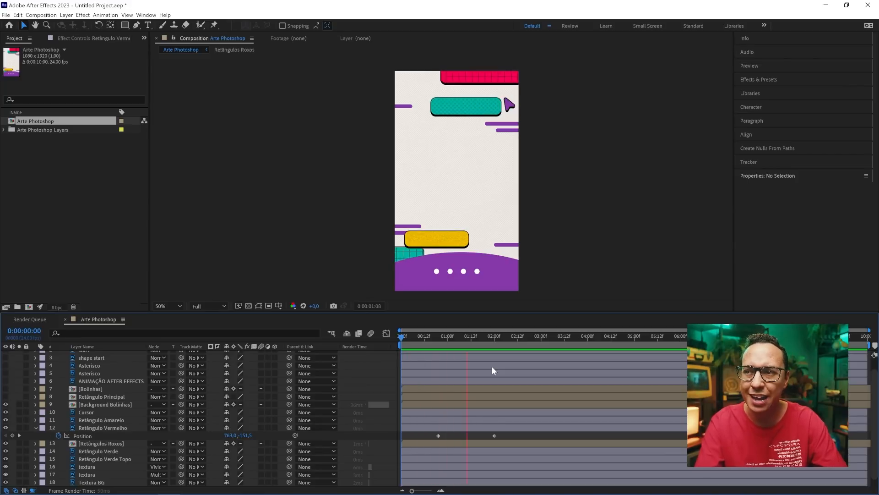
key("space")
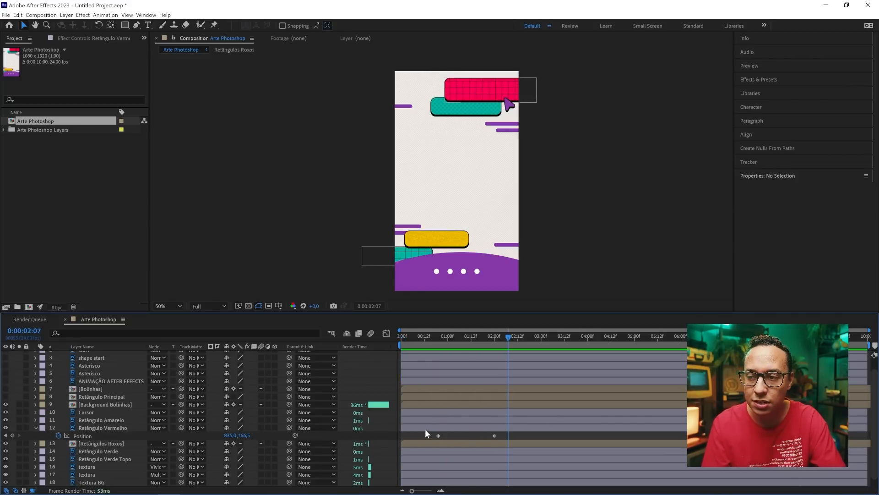
Reveal the Position keyframes of the four coloured rectangle layers and apply Easy Ease to all of them.
left_click(104, 420)
left_click(38, 427)
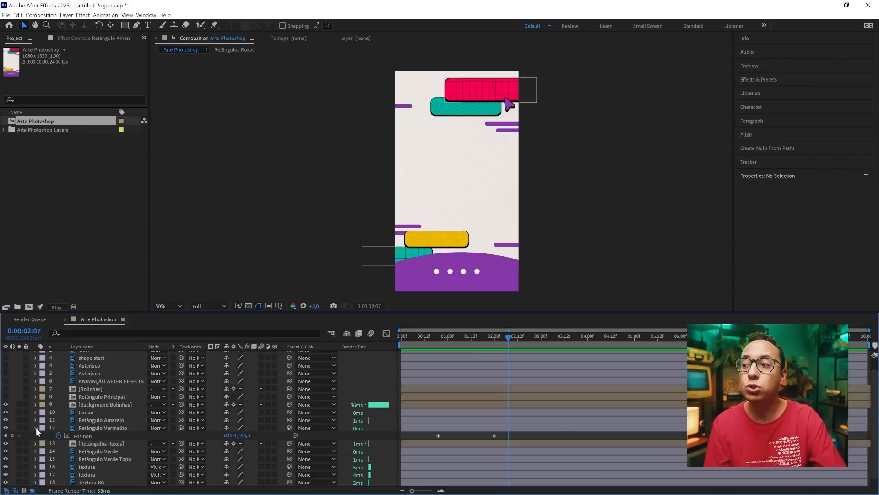
left_click(35, 427)
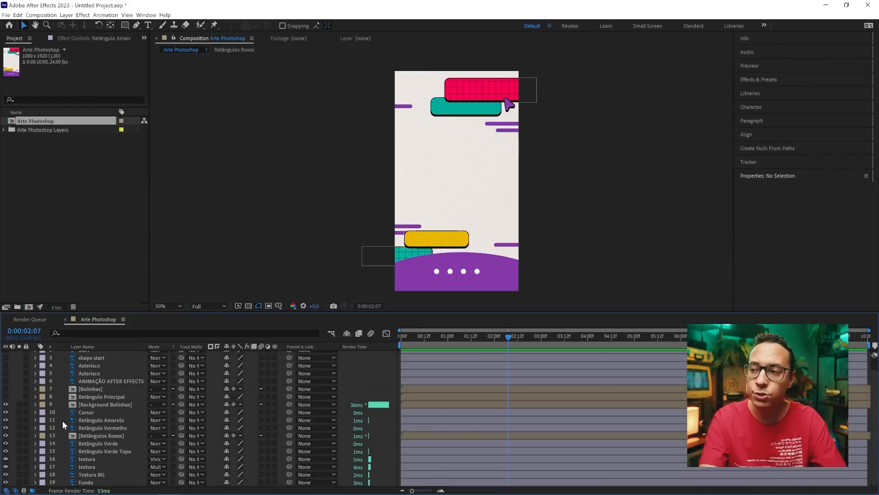
key("u")
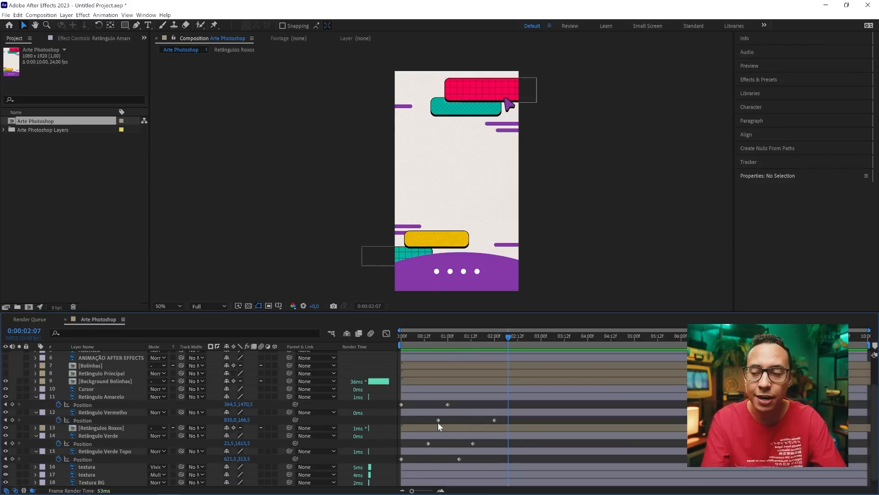
left_click_drag(528, 405, 401, 466)
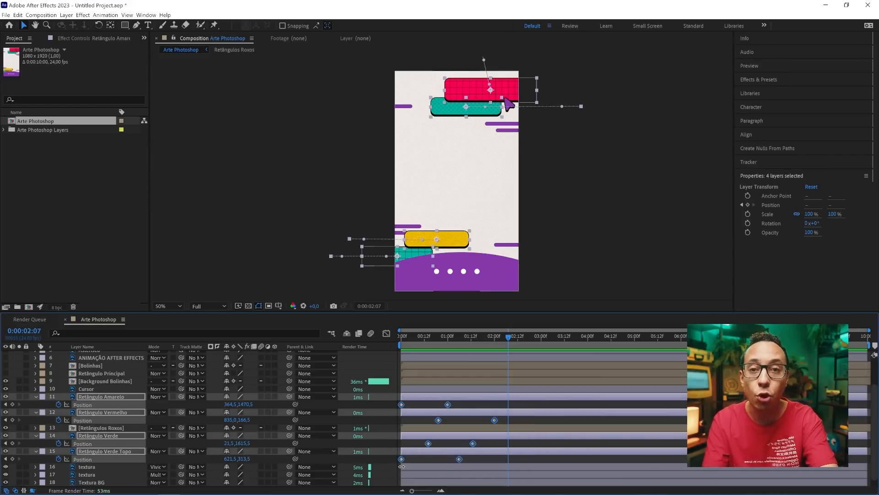
key("F9")
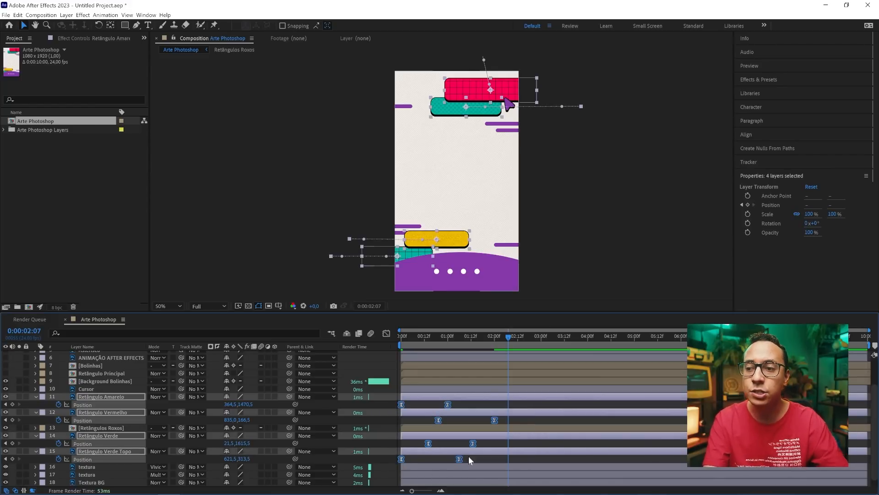
left_click(513, 421)
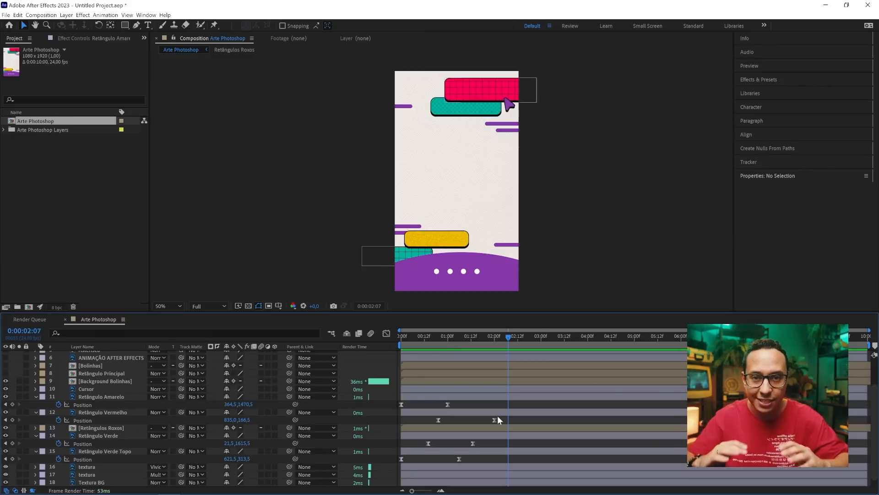
Play back the eased rectangle animation from the first frame.
left_click(399, 340)
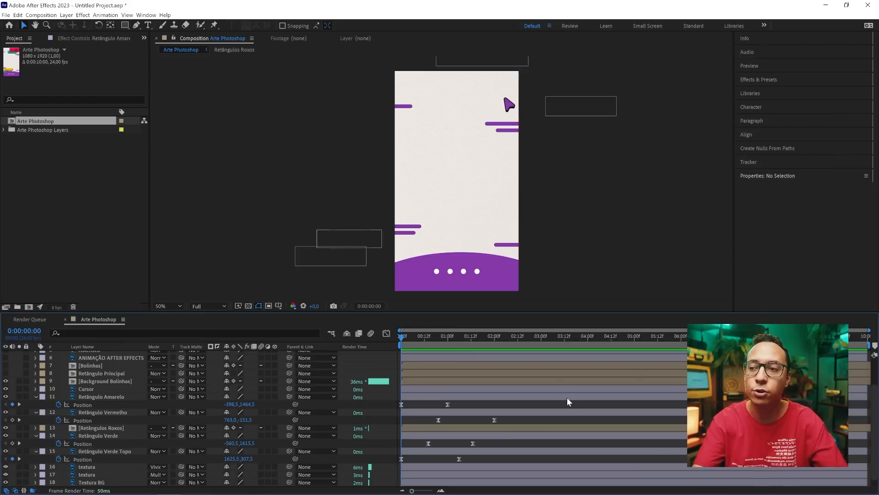
key("space")
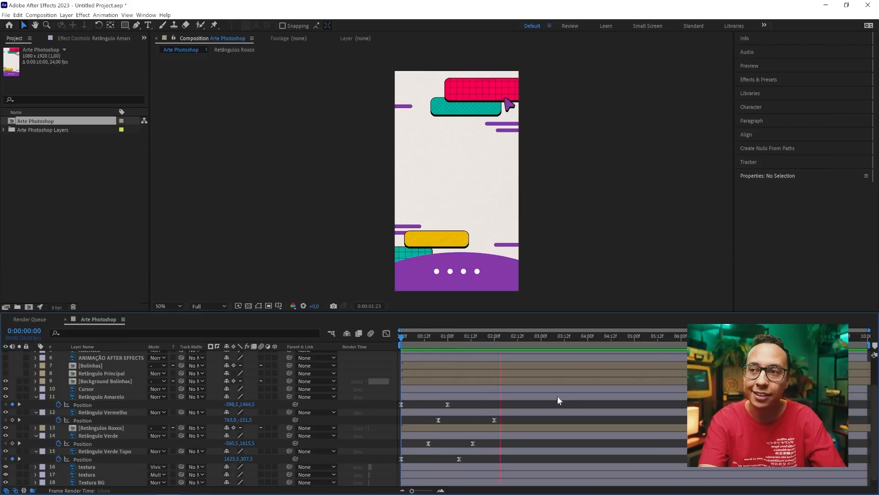
key("space")
key("space")
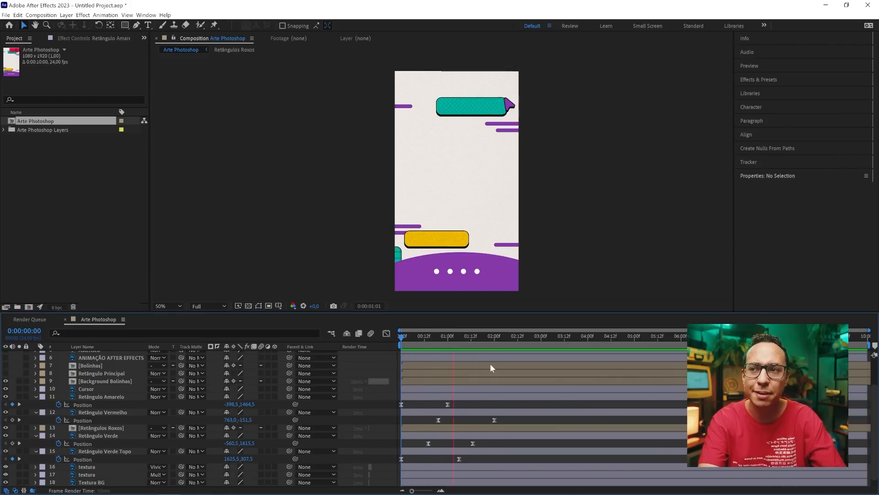
key("space")
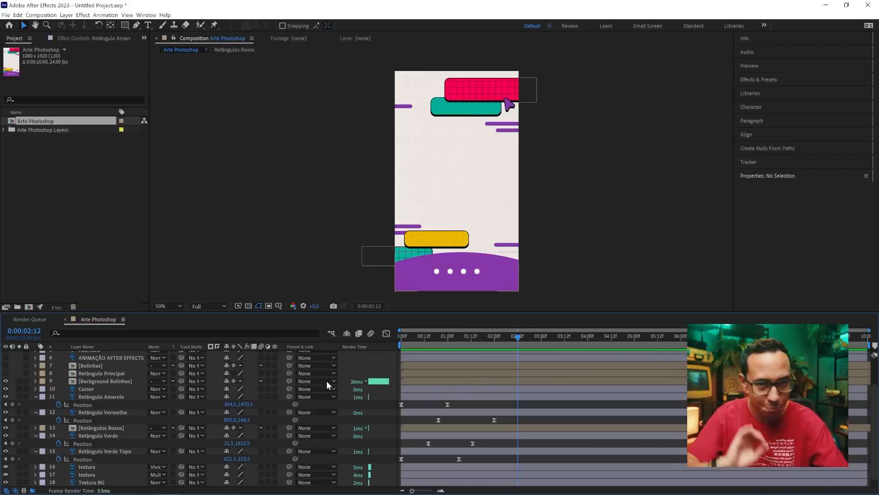
Collapse the properties of Retângulo Amarelo, Retângulo Vermelho, Retângulo Verde and Retângulo Verde Topo.
left_click(37, 397)
left_click(36, 404)
left_click(36, 427)
left_click(36, 442)
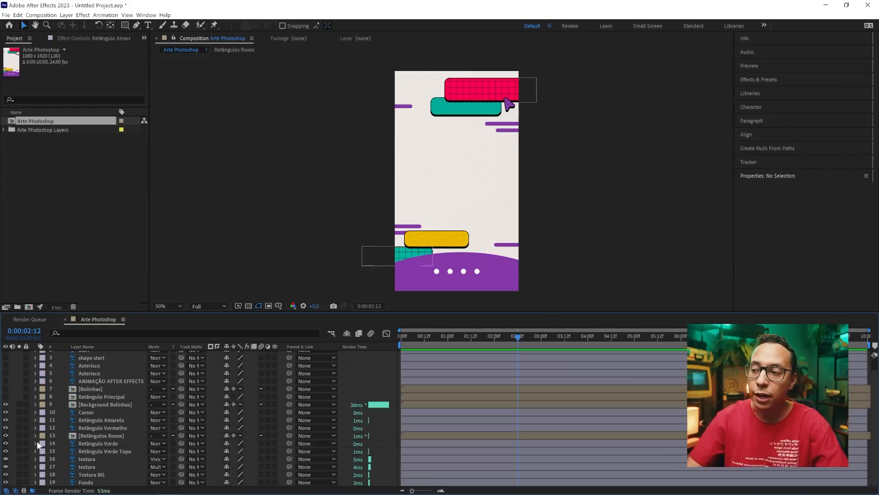
Reveal Retângulo Vermelho's Position keyframes and set the current time to its first keyframe, at 0:00:00:19.
left_click(91, 412)
scroll(507, 101, "up", 1)
left_click_drag(502, 117, 440, 239)
left_click_drag(516, 156, 504, 190)
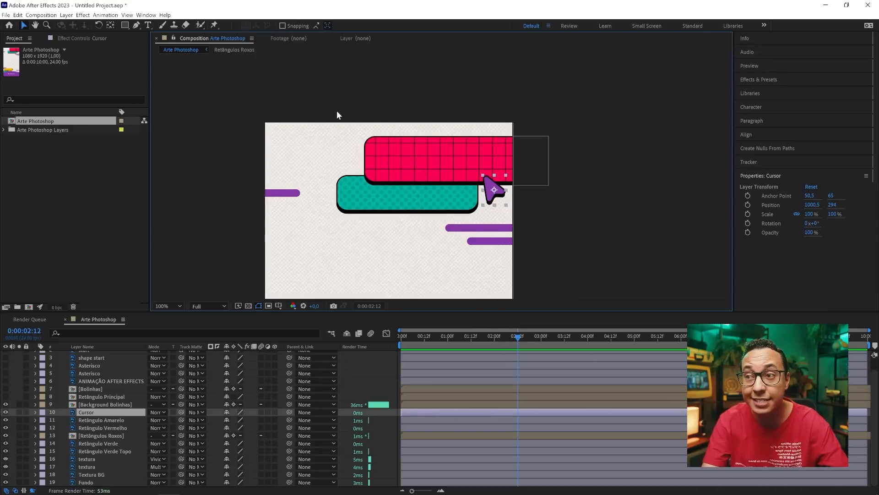
left_click(125, 428)
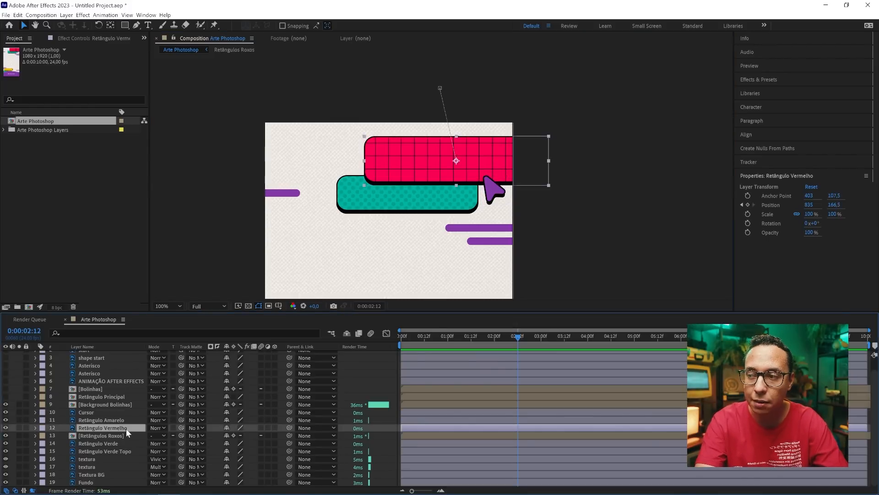
key("p")
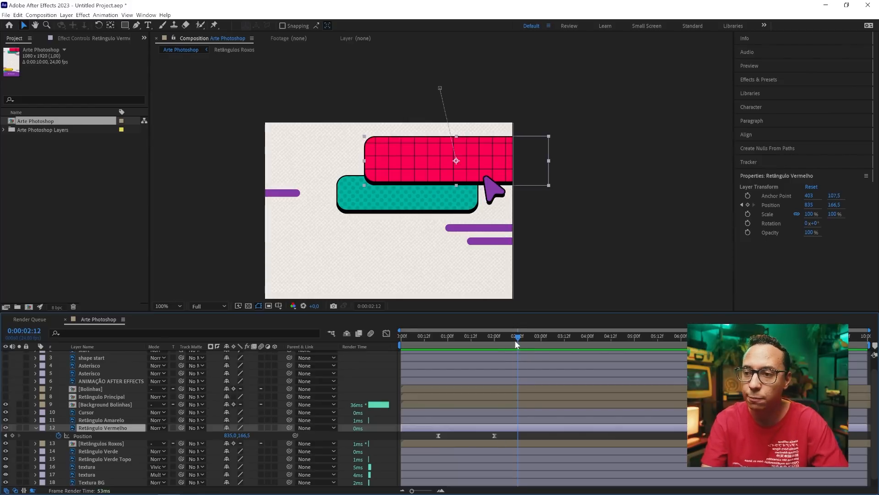
left_click_drag(515, 340, 435, 340)
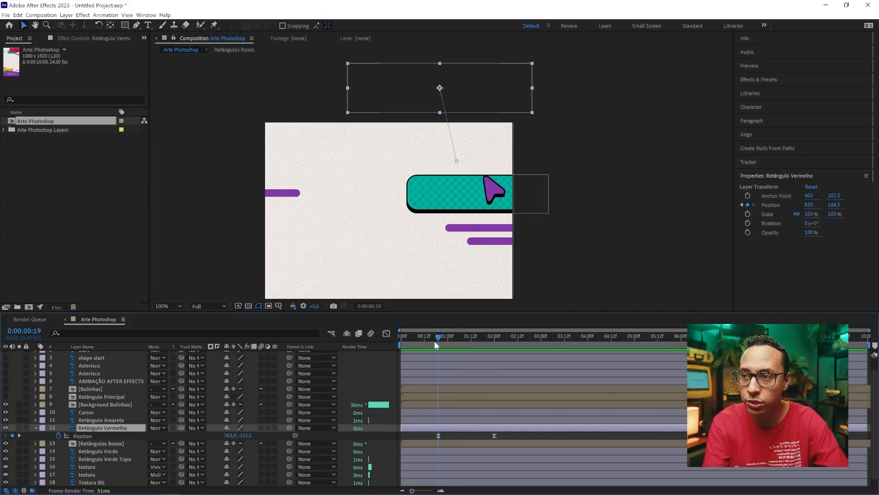
Add a Position keyframe to the Cursor layer at 0:00:00:19 and move it above the canvas, to about 950.5, -65.
left_click(98, 411)
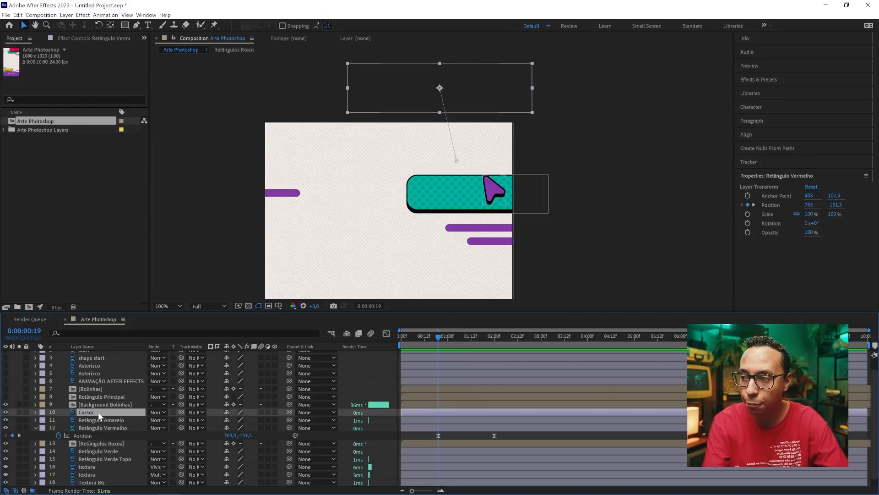
key("p")
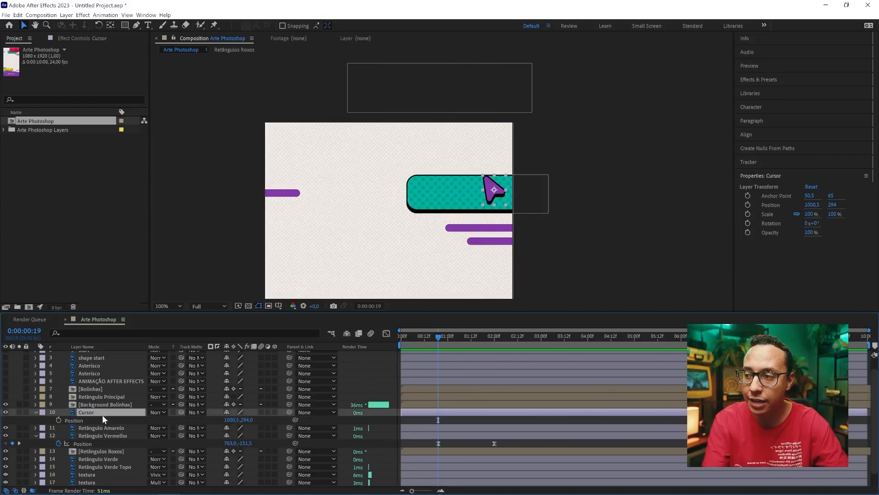
left_click(59, 420)
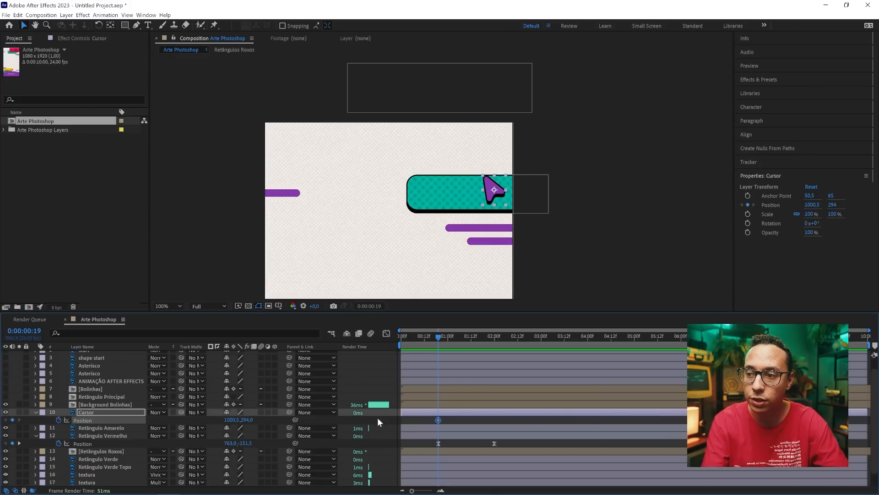
left_click(499, 191)
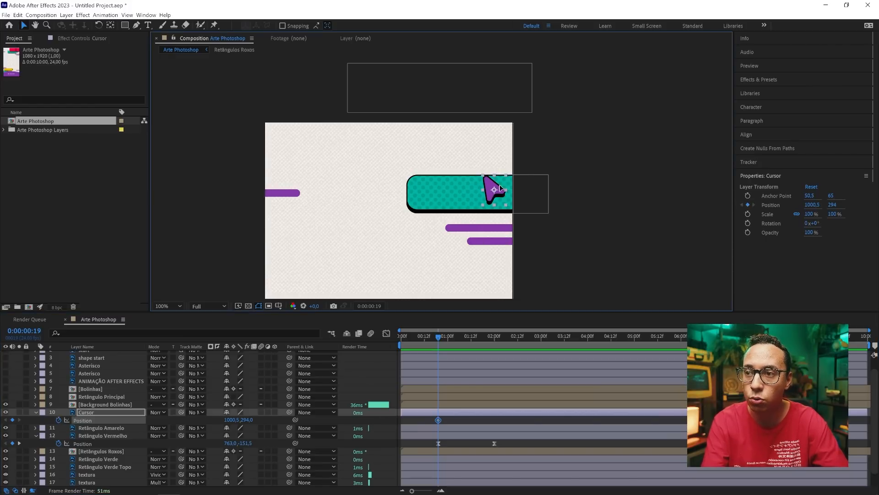
left_click_drag(499, 191, 488, 110)
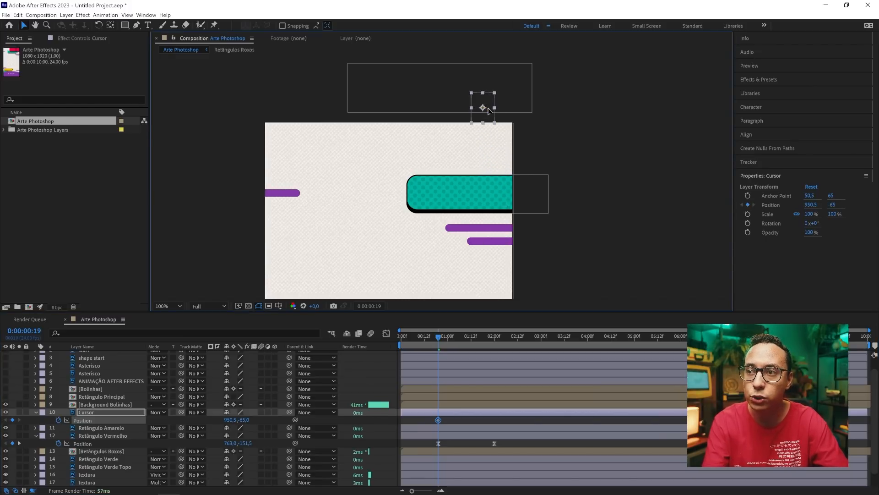
At 0:00:02:00, move Cursor onto the red rectangle's lower edge, about 1011.5, 273, and apply Easy Ease to both its Position keyframes.
left_click_drag(465, 335, 495, 344)
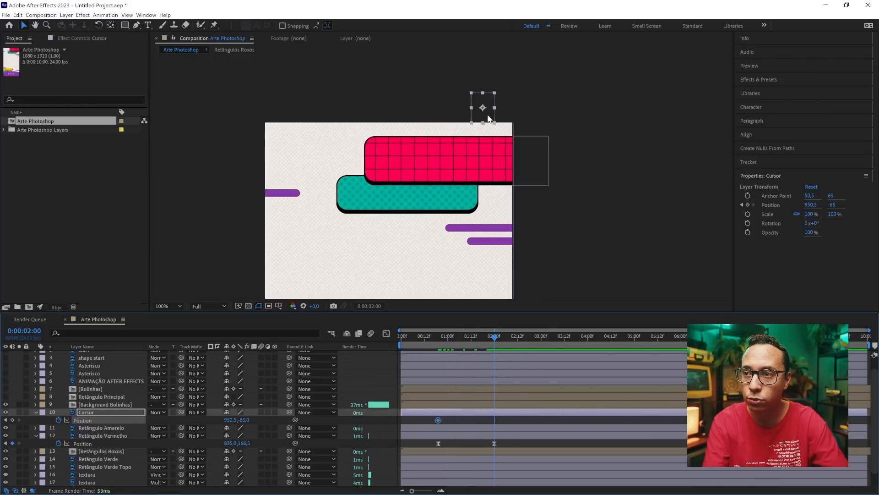
left_click_drag(489, 121, 502, 194)
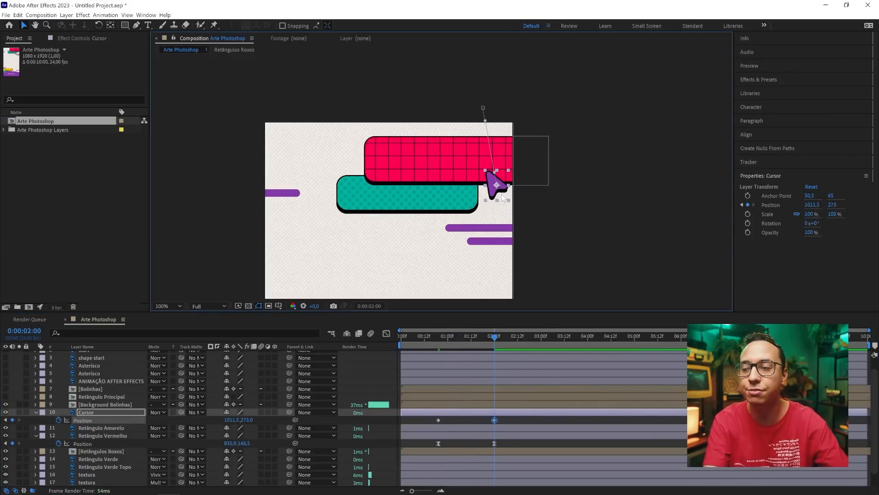
left_click_drag(512, 420, 422, 420)
key("F9")
left_click(422, 420)
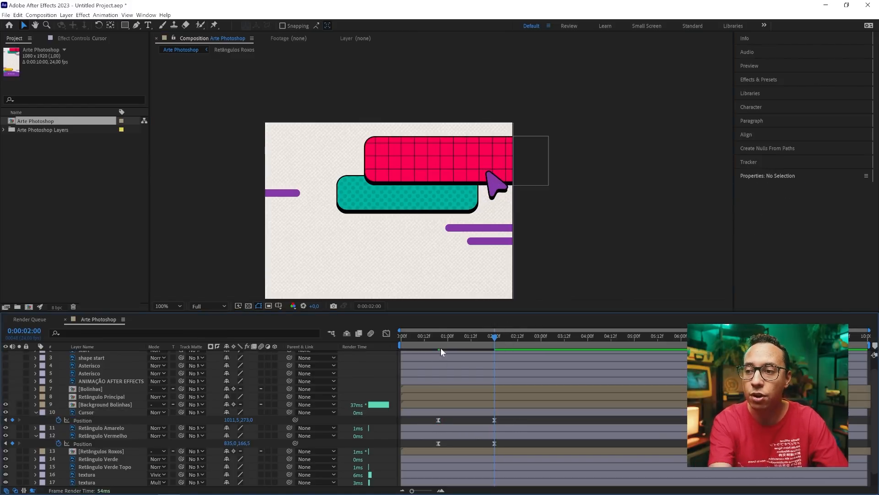
Preview the cursor entering together with the red rectangle.
key("space")
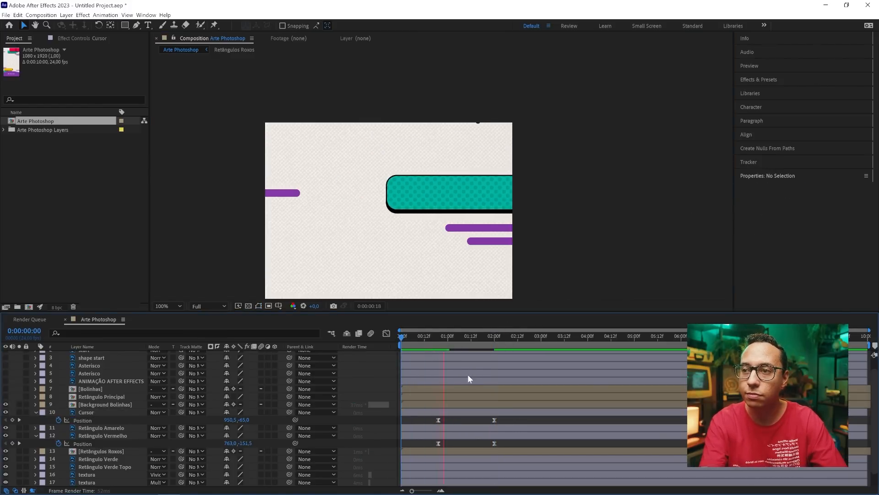
left_click_drag(458, 337, 421, 340)
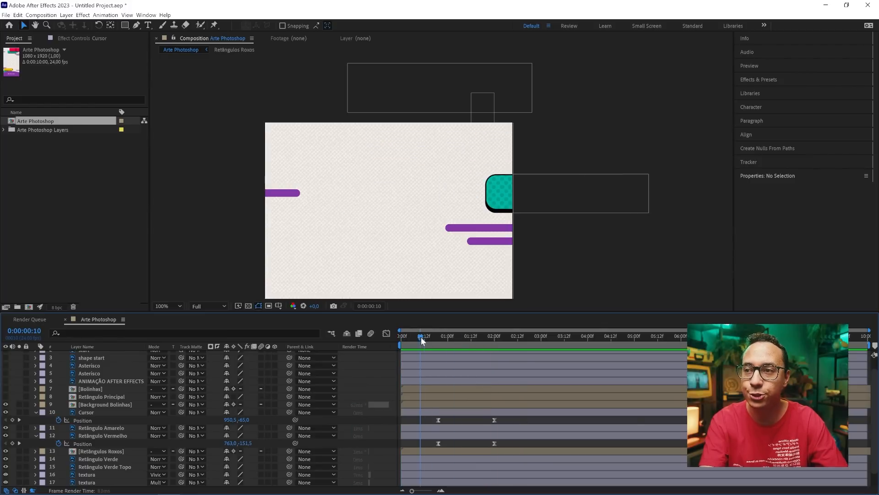
key("space")
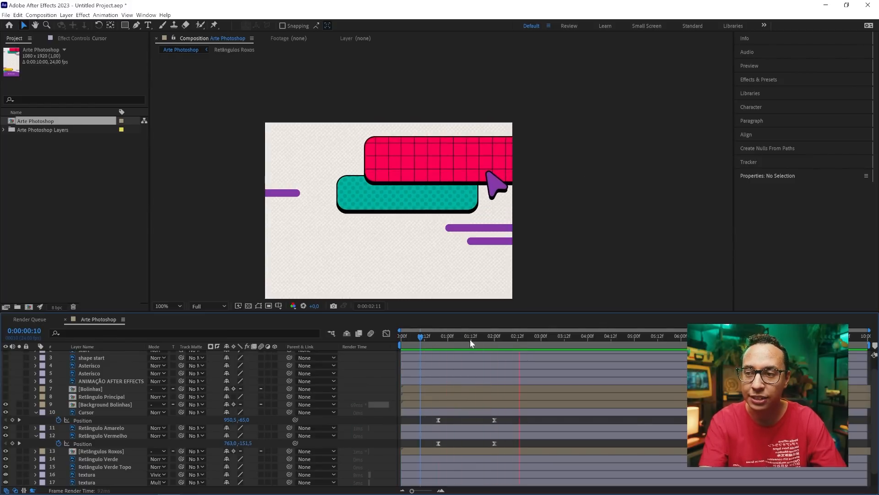
Collapse the Position properties of the Cursor and Retângulo Vermelho layers.
left_click_drag(452, 337, 512, 338)
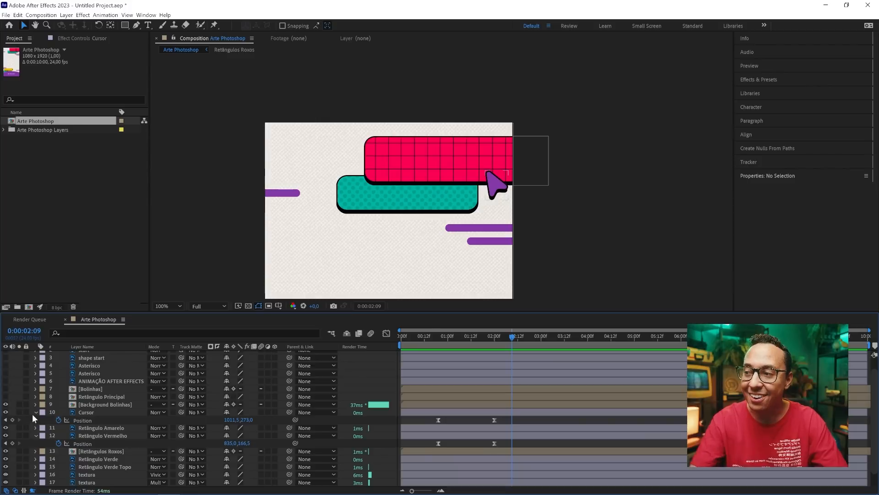
left_click(33, 412)
left_click(35, 427)
left_click_drag(473, 228, 507, 185)
scroll(502, 190, "down", 1)
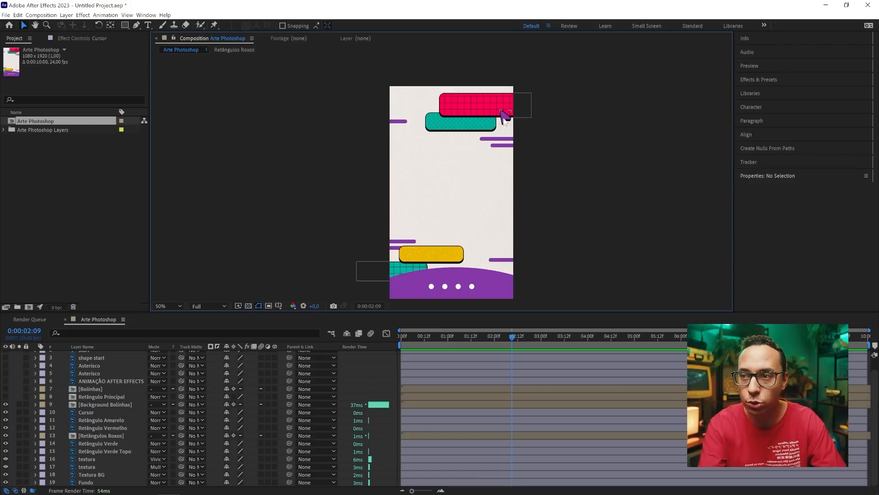
left_click_drag(457, 275, 464, 247)
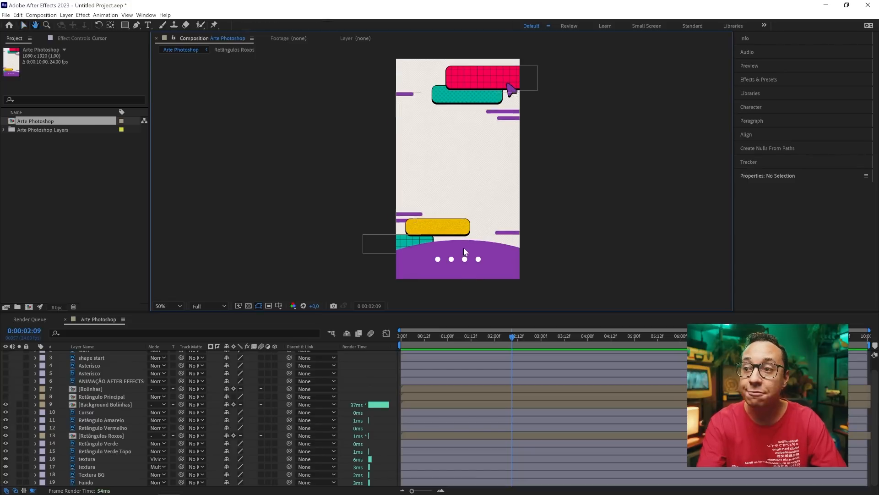
Briefly hide and show the Background Bolinhas layer to check which artwork it contains.
left_click(490, 269)
left_click(5, 404)
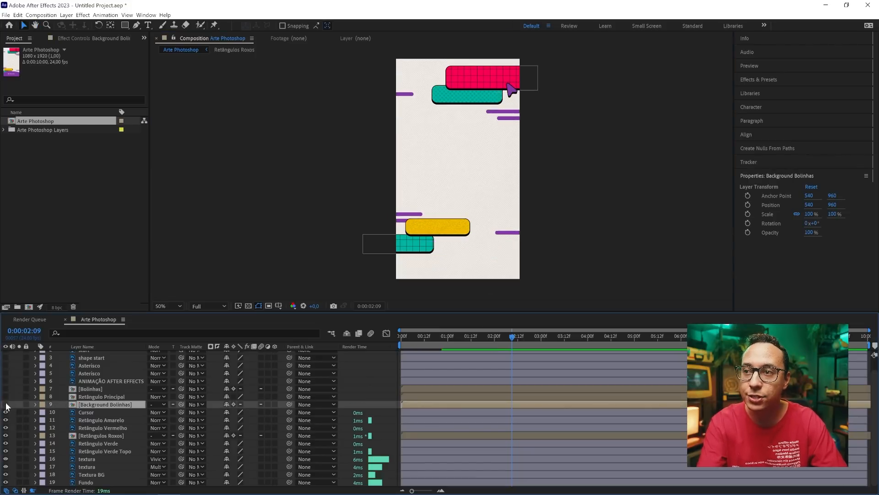
left_click(6, 404)
Reveal Cursor's Position and add a keyframe holding its current position at 0:00:02:16.
left_click_drag(514, 338, 491, 341)
left_click(100, 415)
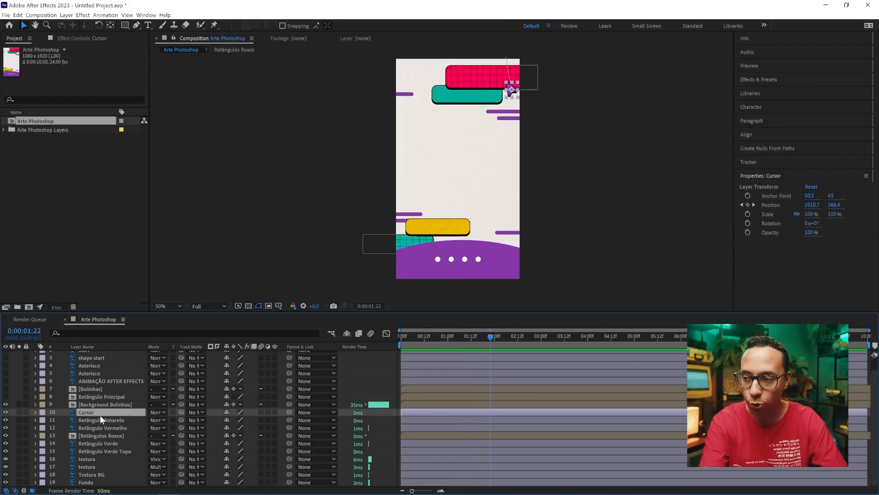
key("p")
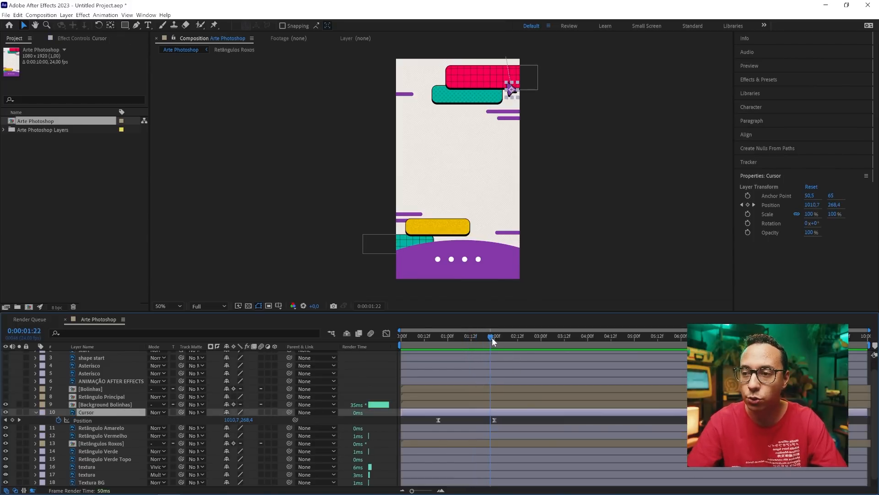
left_click_drag(492, 337, 515, 341)
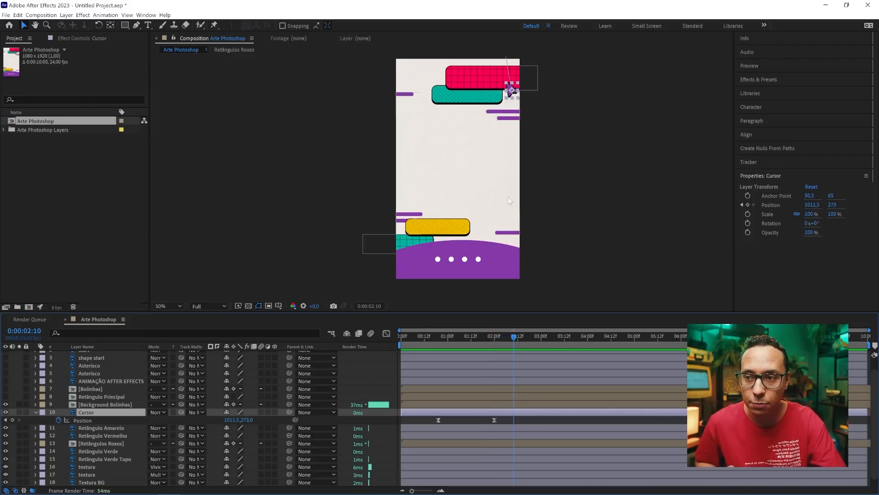
left_click(522, 337)
left_click(526, 338)
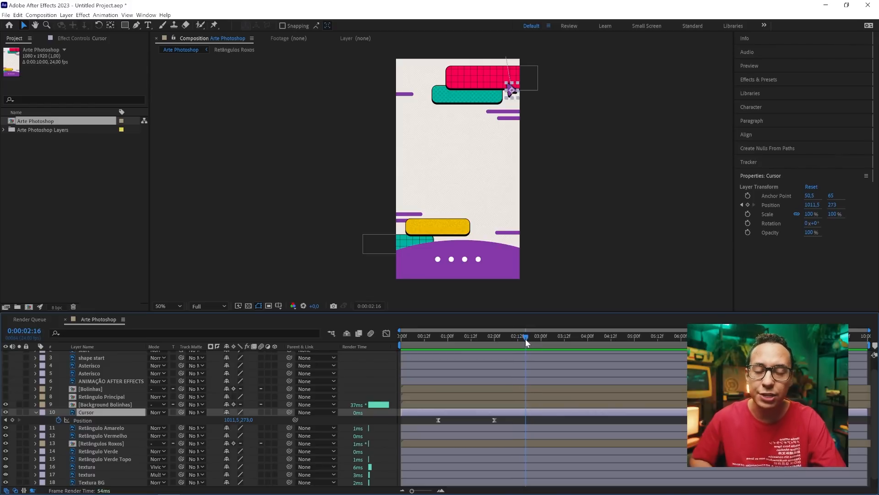
left_click(13, 419)
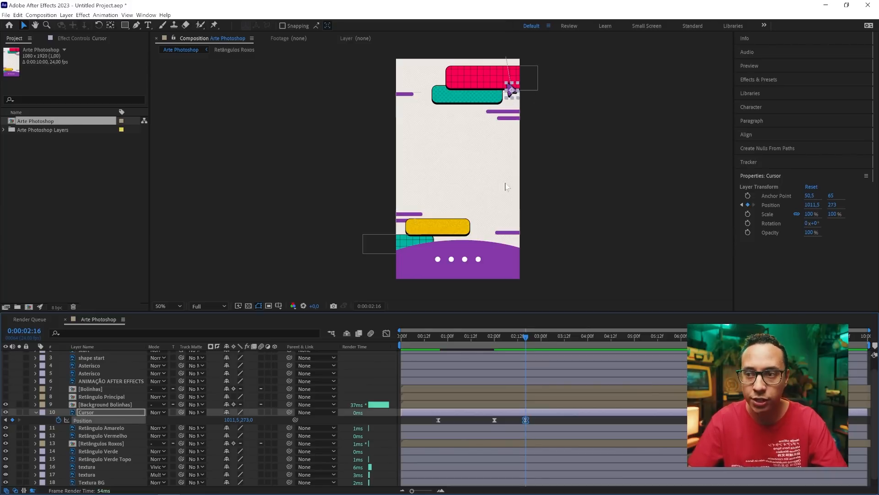
At 0:00:03:21, move Cursor down to the purple shape's upper edge, about 725.5, 1603.
left_click(536, 338)
left_click_drag(539, 339, 580, 339)
left_click_drag(512, 89, 479, 245)
scroll(478, 261, "up", 4)
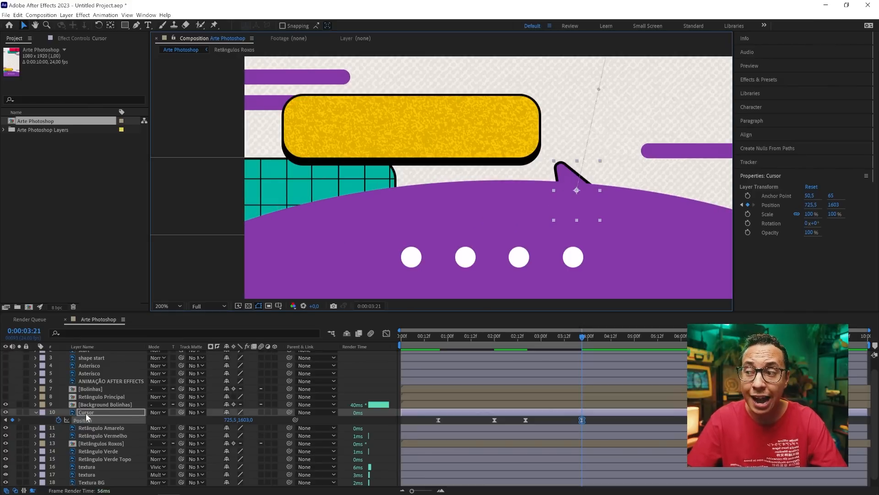
Check Background Bolinhas's visibility and move the Cursor layer above it in the layer stack.
left_click(97, 403)
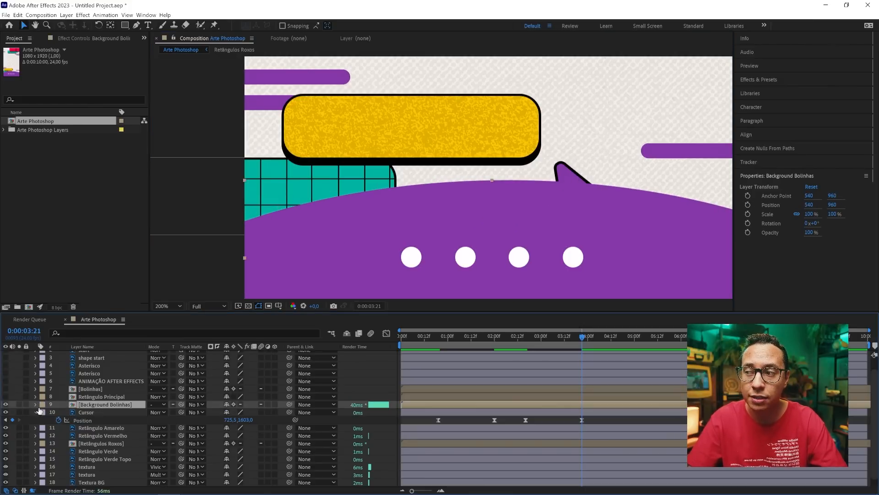
left_click(6, 405)
left_click(6, 404)
left_click(89, 412)
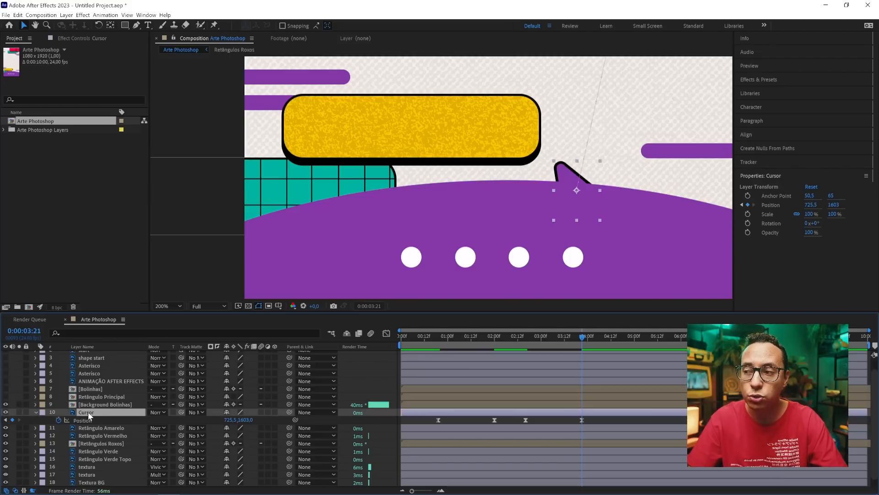
left_click_drag(83, 411, 91, 403)
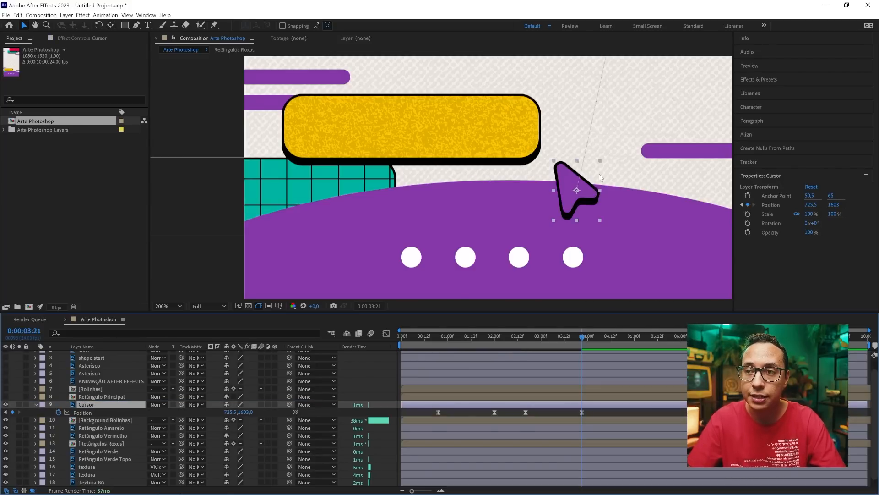
Move Cursor below the canvas at 0:00:03:21, to about 606.5, 1994.
scroll(593, 158, "down", 4)
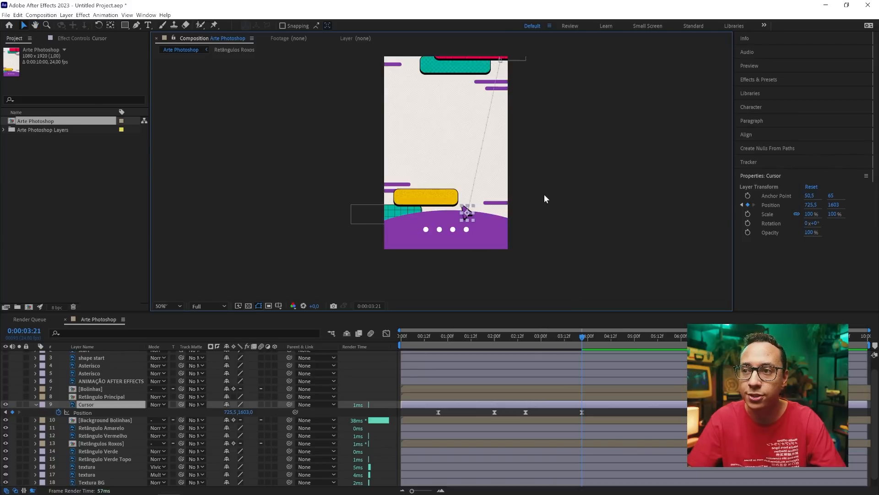
scroll(544, 195, "up", 2)
left_click_drag(484, 266, 463, 320)
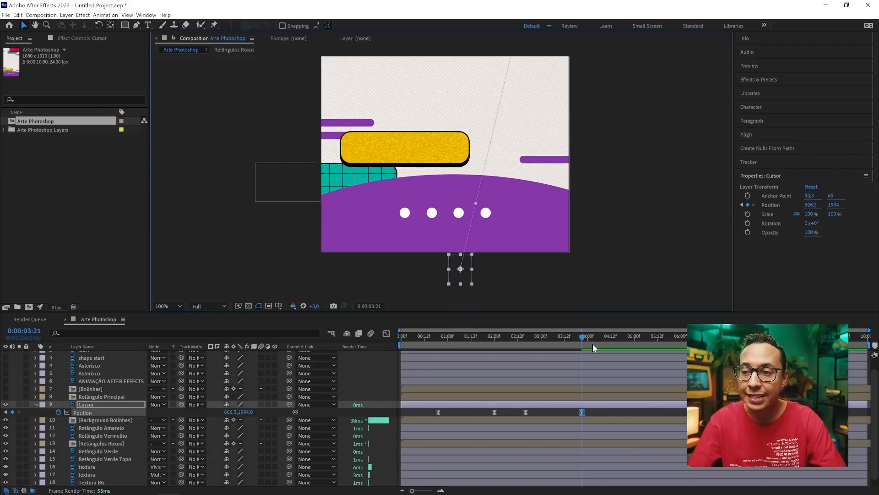
Hold Cursor with a Position keyframe at 0:00:04:04, and at 0:00:05:00 move it up onto the purple shape, about 636.5, 1661.
left_click(583, 336)
left_click_drag(585, 335, 591, 339)
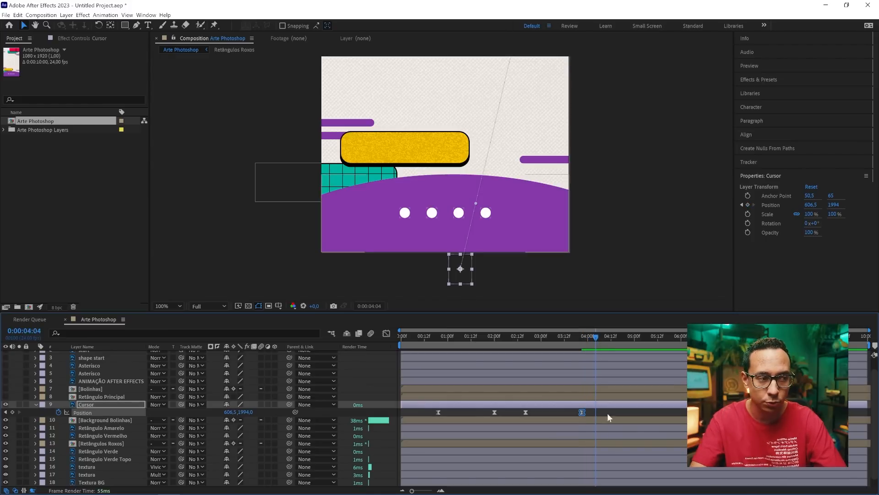
key("alt+shift+p")
left_click(615, 339)
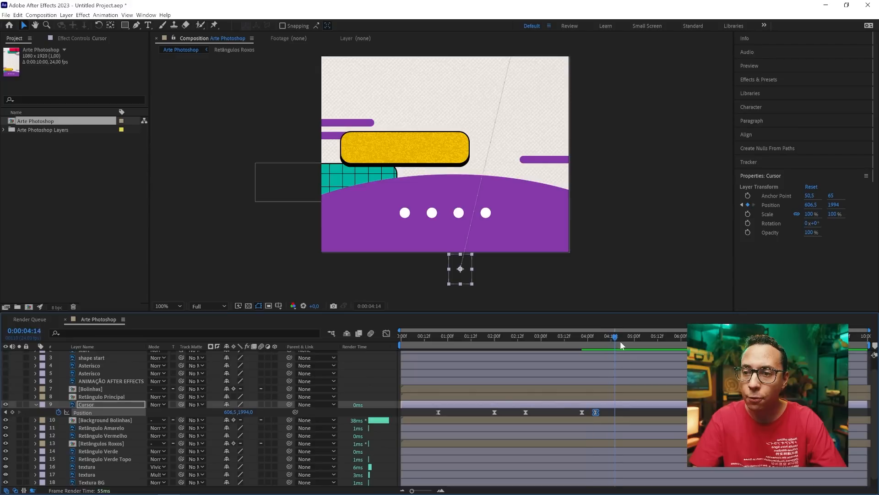
left_click_drag(632, 343, 635, 344)
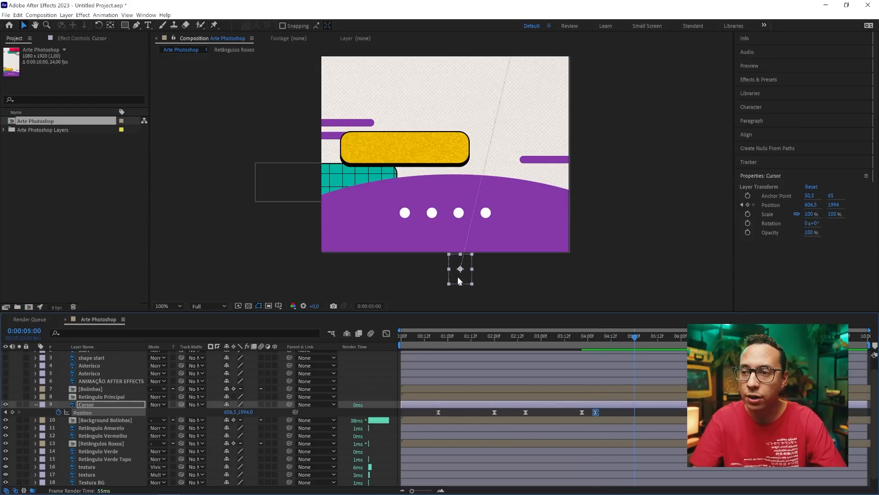
left_click_drag(458, 278, 466, 199)
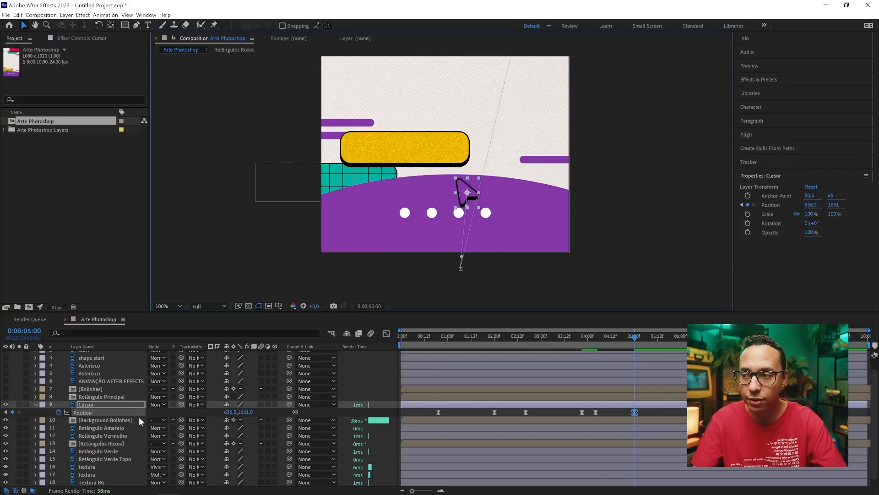
Select Background Bolinhas and preview the cursor's full travel across the composition.
left_click(100, 420)
left_click(521, 338)
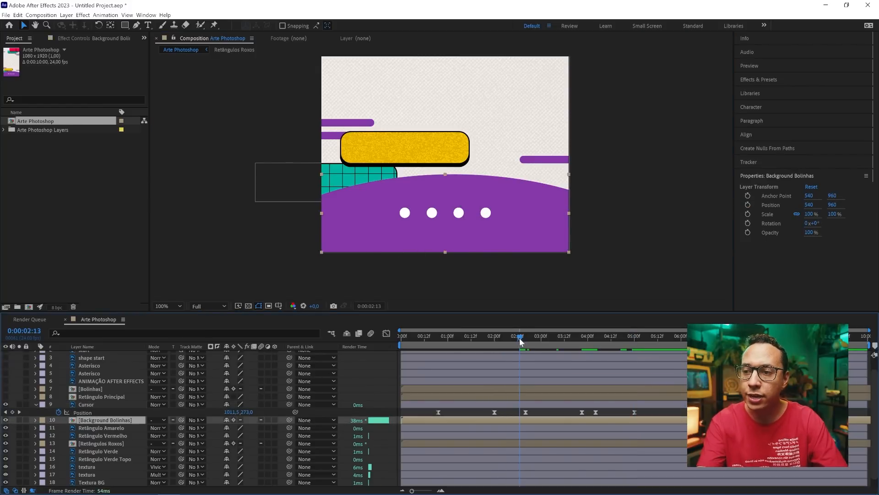
left_click_drag(520, 340, 526, 341)
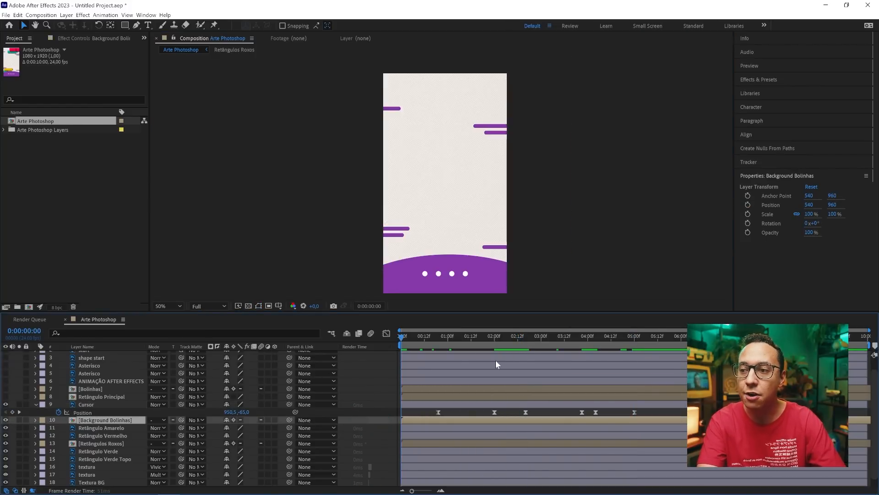
key("space")
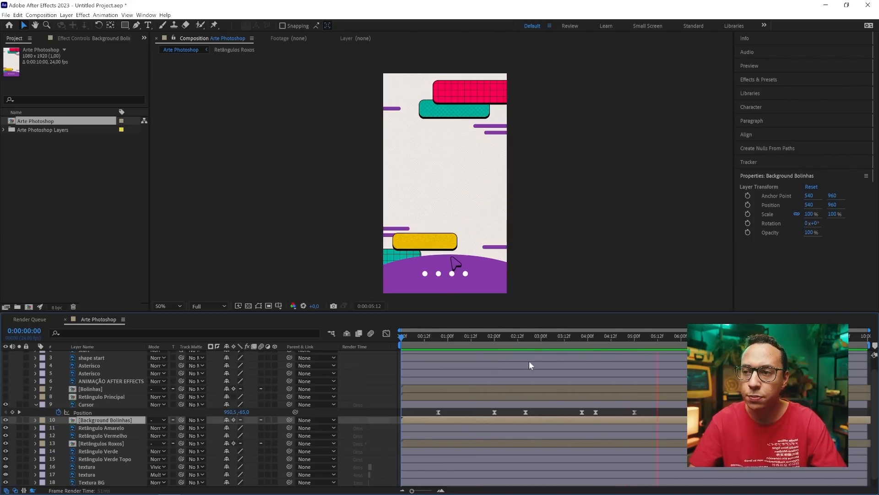
left_click_drag(635, 341, 517, 340)
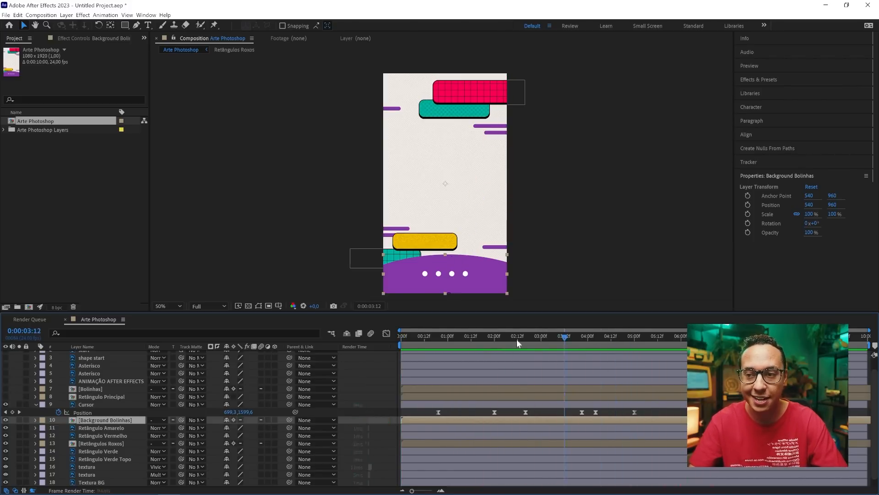
key("space")
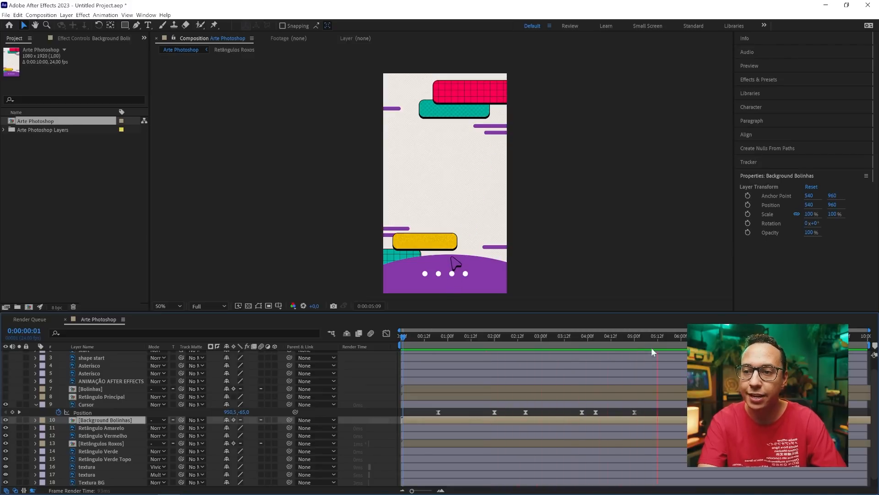
Add a Position keyframe to Background Bolinhas at 0:00:04:04 and move the layer below the canvas, to about 542, 1316.
left_click_drag(632, 340, 593, 339)
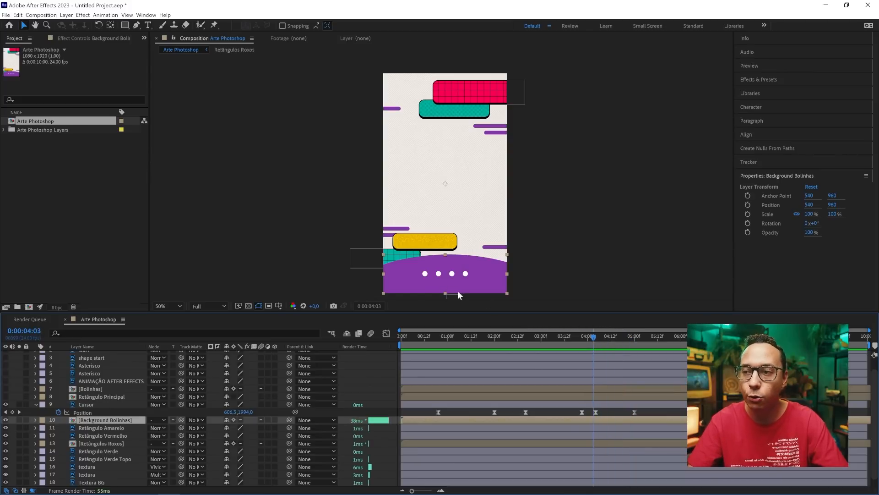
left_click_drag(588, 342, 582, 342)
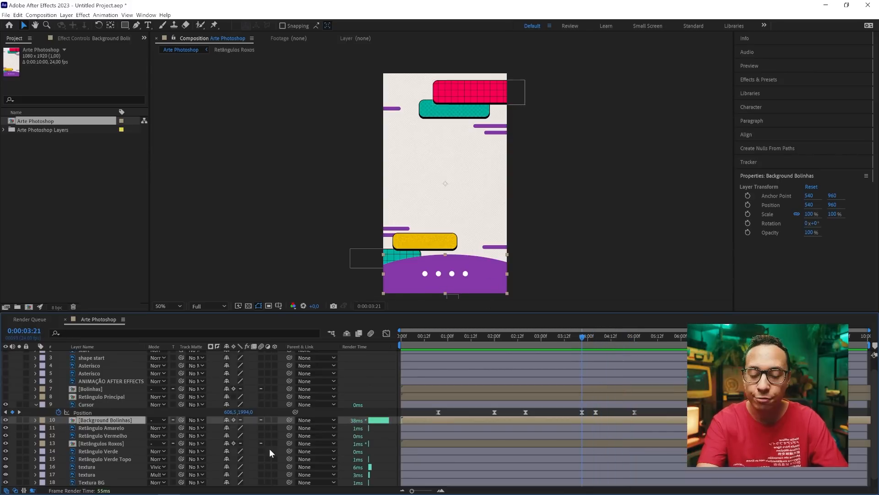
key("alt+shift+p")
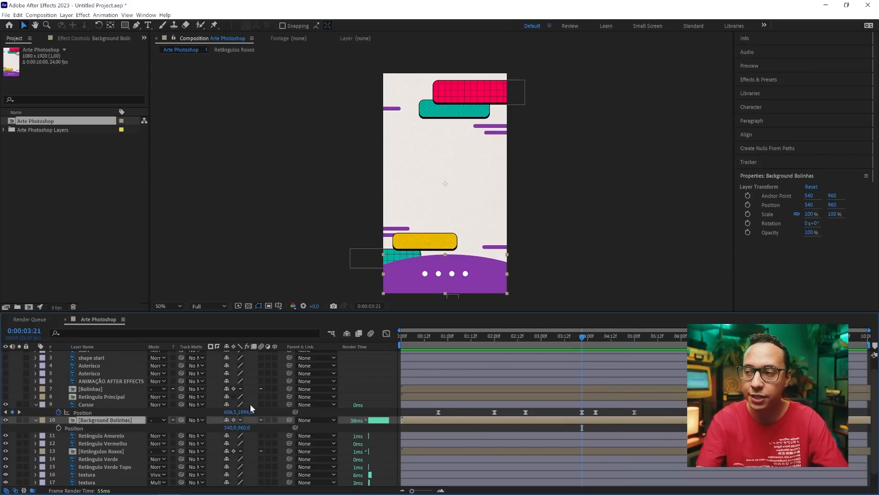
left_click(593, 339)
mouse_move(593, 339)
left_mouse_down()
mouse_move(605, 340)
mouse_move(595, 340)
left_mouse_up()
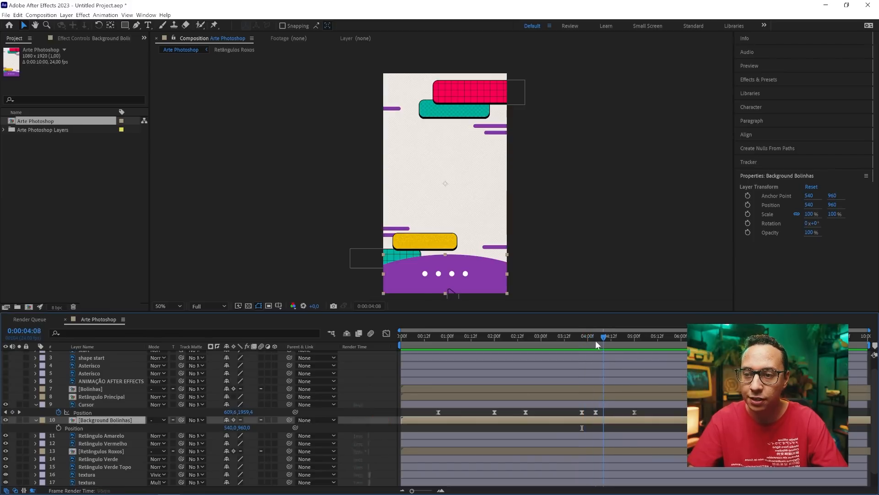
key("alt+shift+p")
mouse_move(434, 290)
left_mouse_down()
mouse_move(434, 312)
mouse_move(434, 294)
left_mouse_up()
At 0:00:05:00, move Background Bolinhas back up to the canvas's lower edge, at about 540, 963.
left_click_drag(613, 340, 636, 347)
left_click_drag(465, 261, 478, 246)
key("Right")
key("Right")
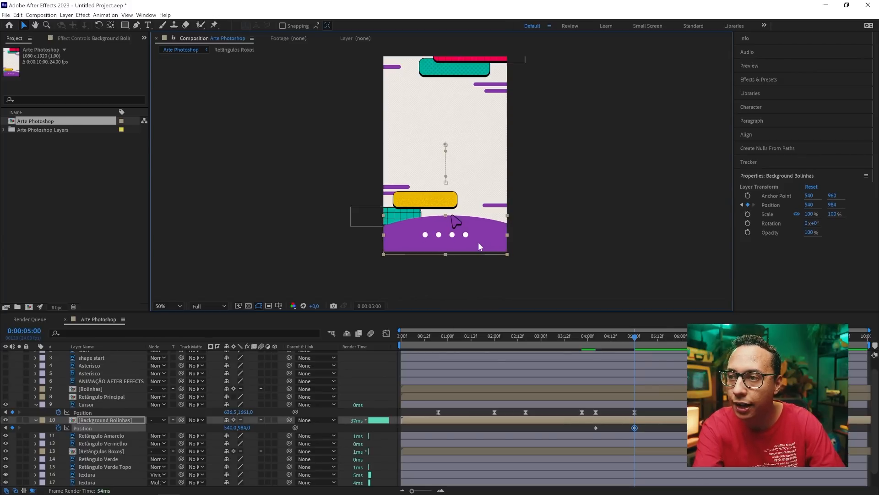
scroll(478, 243, "up", 1)
scroll(492, 231, "down", 2)
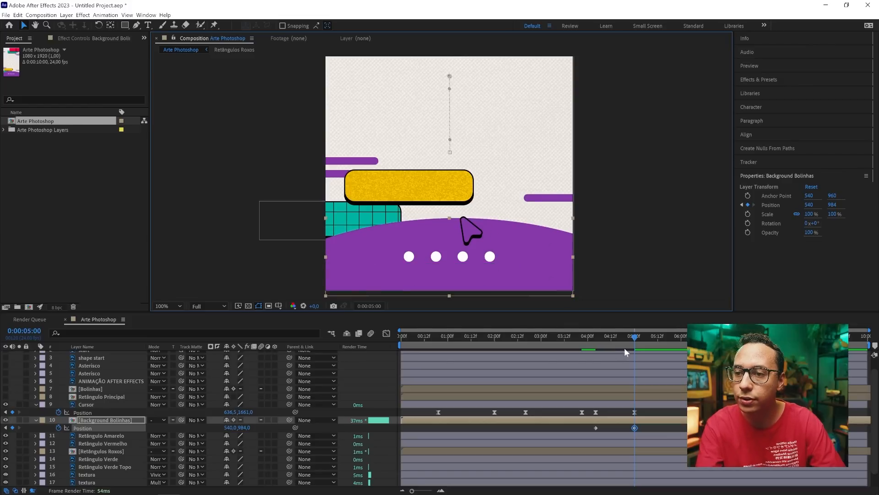
left_click_drag(615, 338, 594, 337)
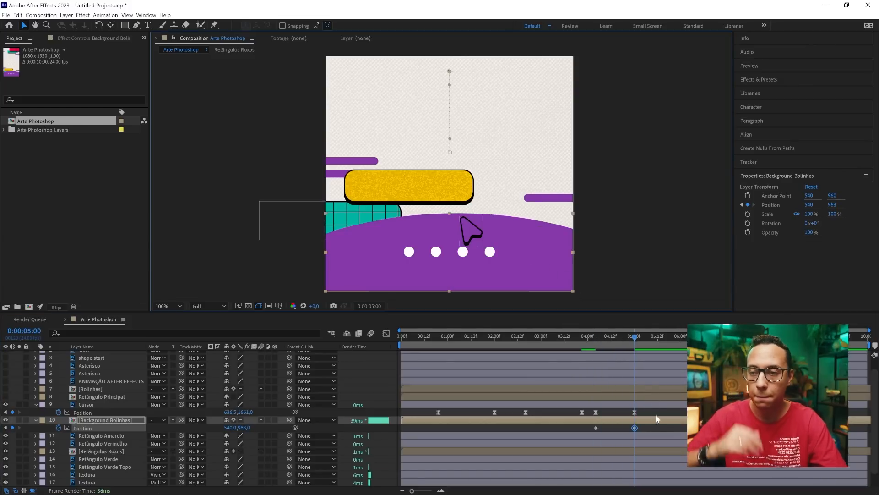
Apply Easy Ease to both Position keyframes of Background Bolinhas and deselect them.
left_click_drag(656, 426, 563, 431)
key("F9")
left_click(559, 411)
Preview the animation from the start, with the cursor pulling the purple dotted background up from below.
left_click(501, 338)
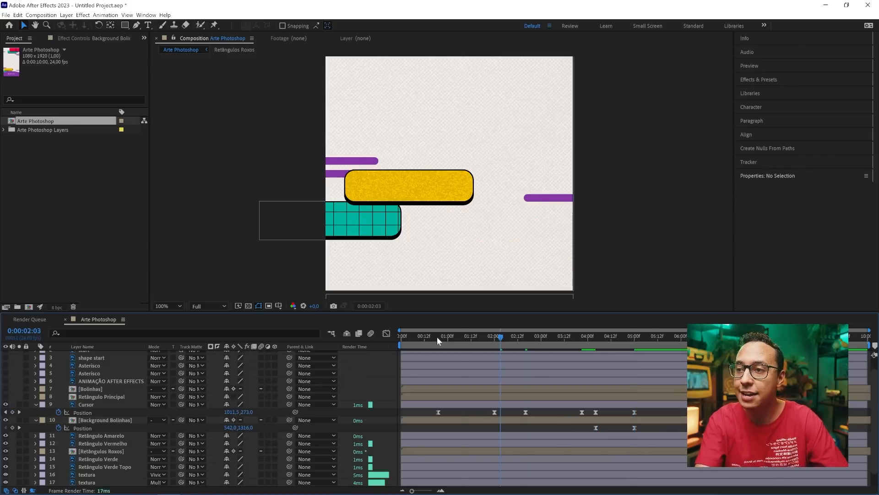
left_click_drag(437, 337, 398, 337)
scroll(421, 185, "down", 1)
left_click_drag(428, 156, 424, 206)
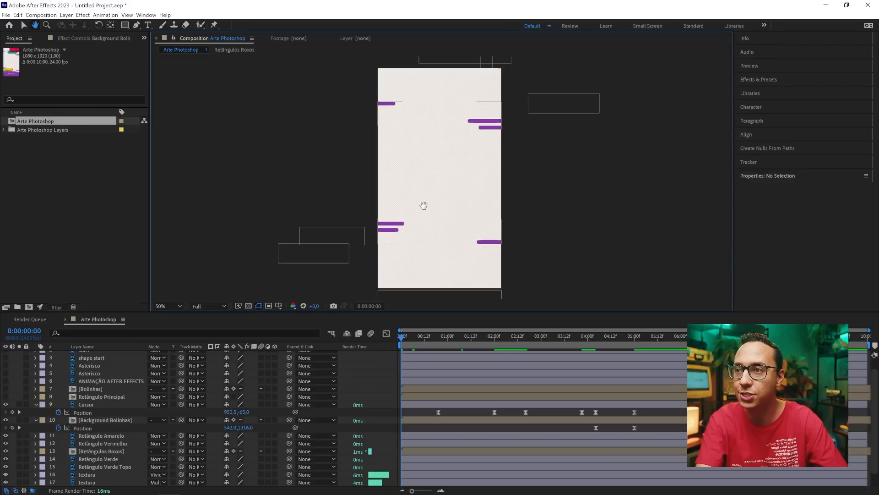
key("space")
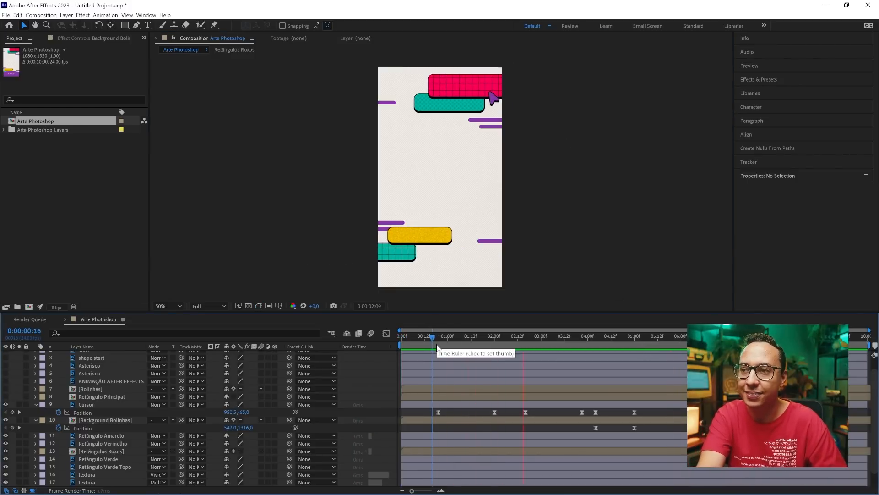
key("space")
left_click_drag(485, 336, 472, 334)
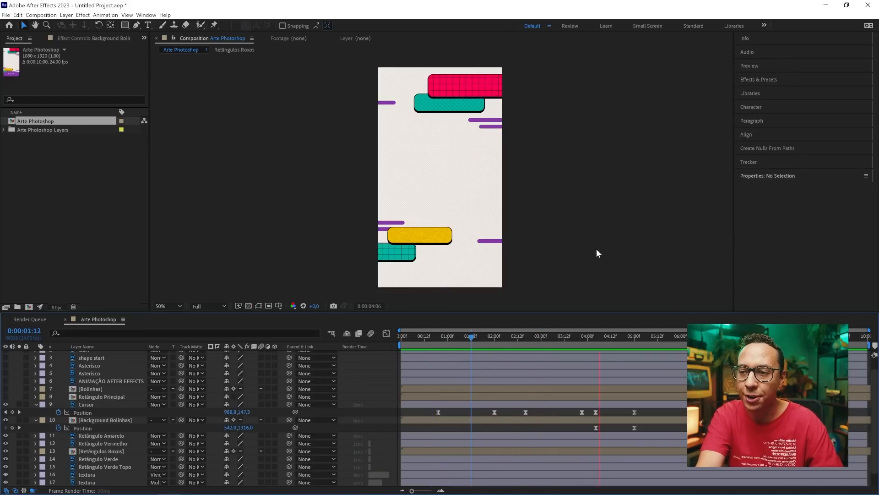
Move the Cursor layer's third Position keyframe earlier, to about 0:00:02:06, and preview the shortened pause.
mouse_move(514, 340)
left_mouse_down()
mouse_move(631, 337)
mouse_move(512, 330)
left_mouse_up()
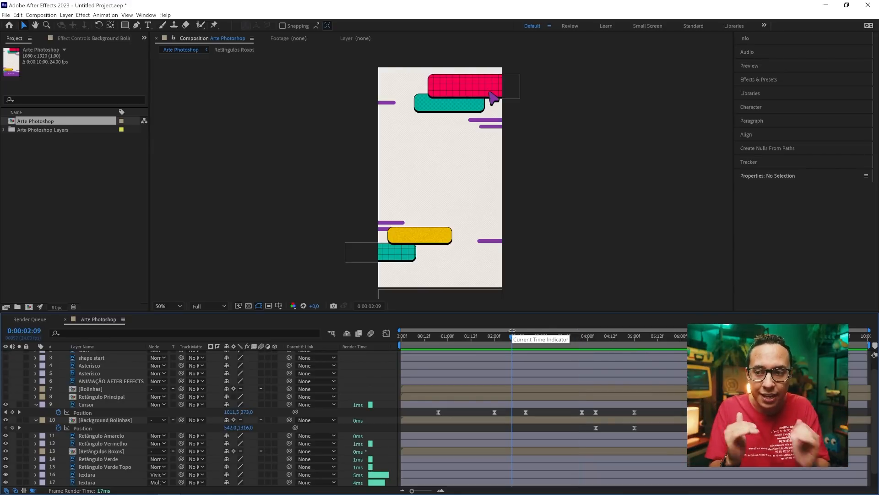
mouse_move(523, 337)
left_mouse_down()
mouse_move(569, 336)
mouse_move(511, 340)
left_mouse_up()
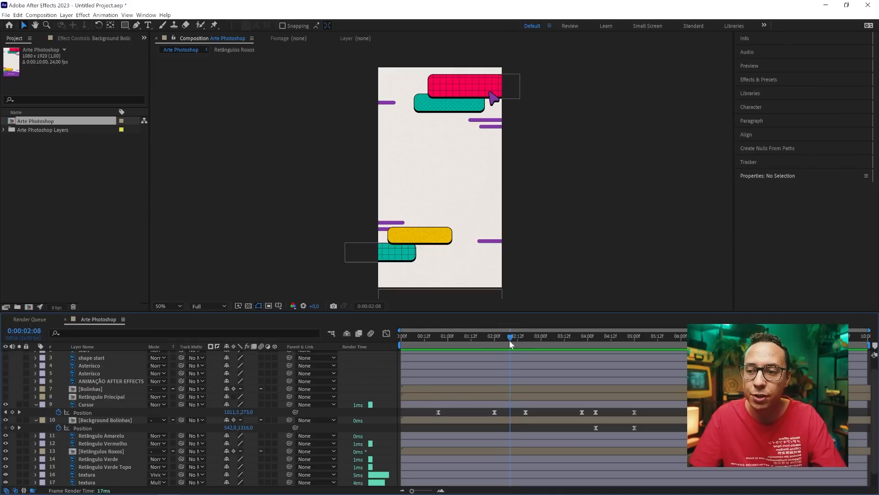
left_click(525, 412)
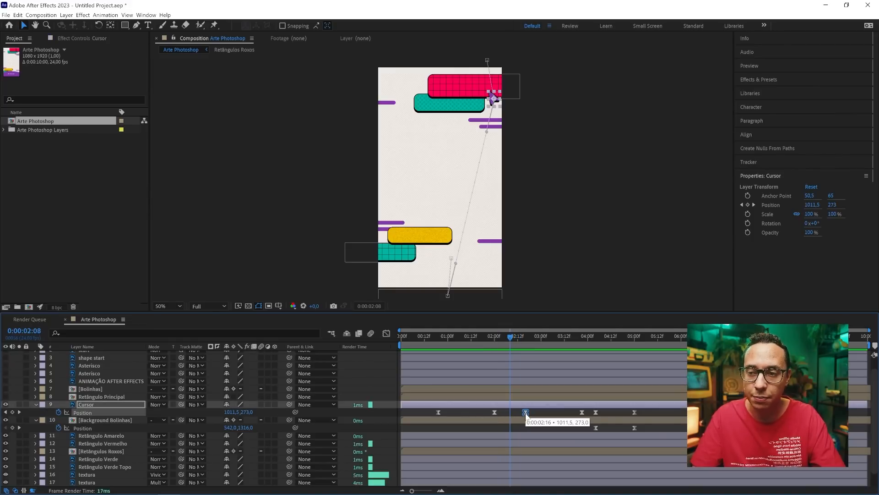
left_click(524, 339)
left_click_drag(525, 339, 535, 339)
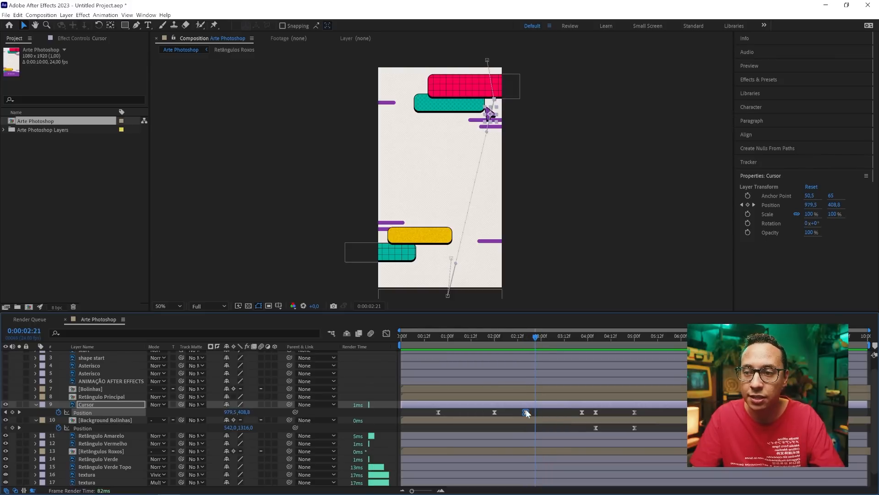
left_click_drag(526, 412, 506, 413)
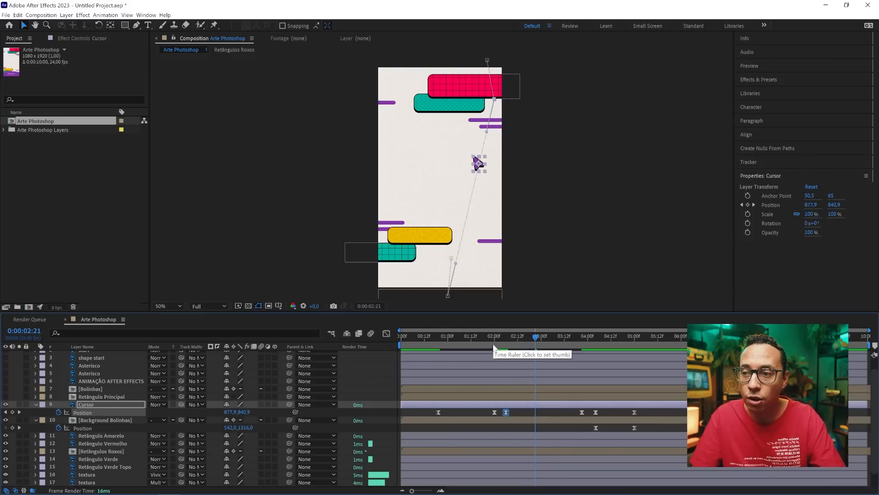
left_click(496, 341)
left_click_drag(487, 340, 465, 341)
key("space")
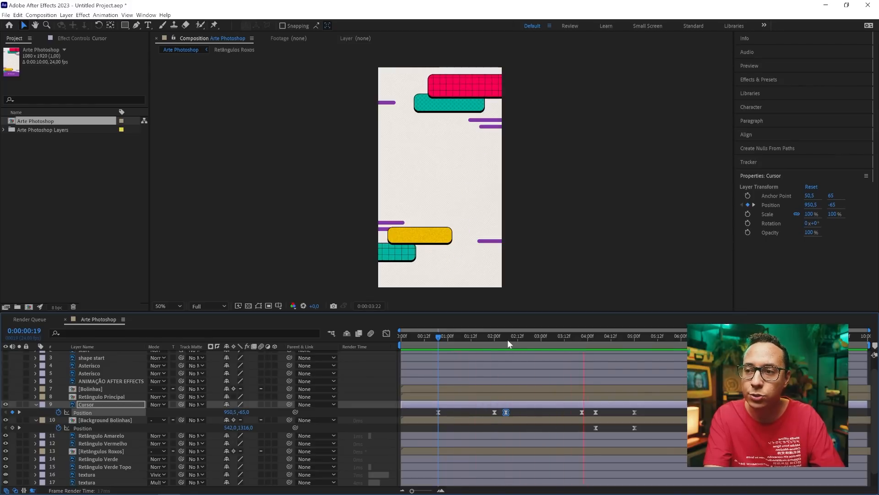
mouse_move(504, 335)
left_mouse_down()
mouse_move(562, 338)
mouse_move(509, 342)
left_mouse_up()
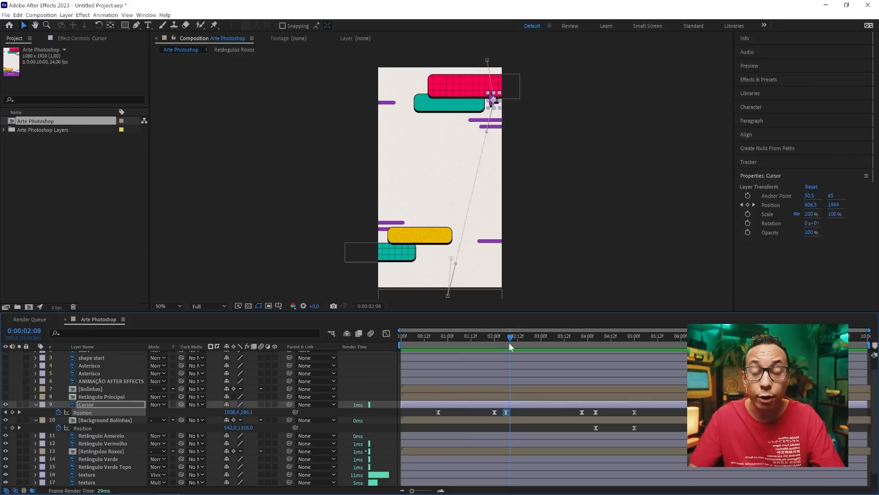
Move the Cursor layer's fourth Position keyframe earlier, to 0:00:02:23, and preview its faster exit below the canvas.
left_click_drag(583, 412, 539, 412)
left_click(486, 340)
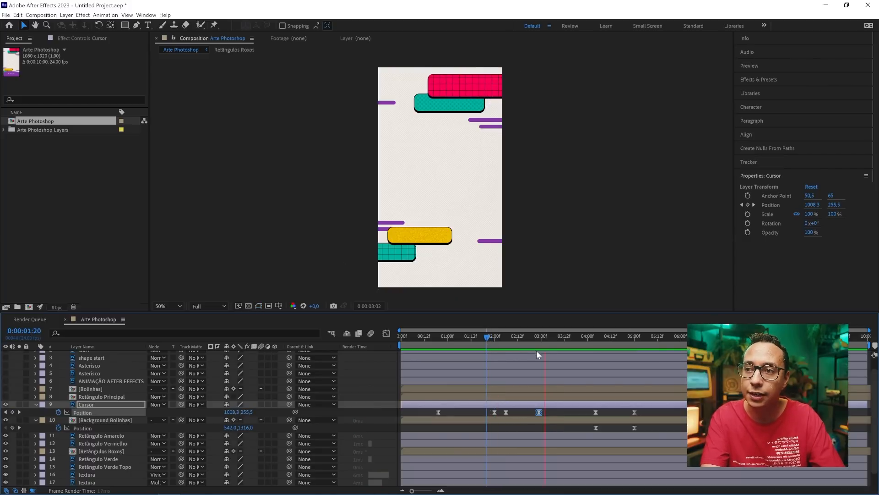
left_click(494, 339)
key("space")
left_click(539, 339)
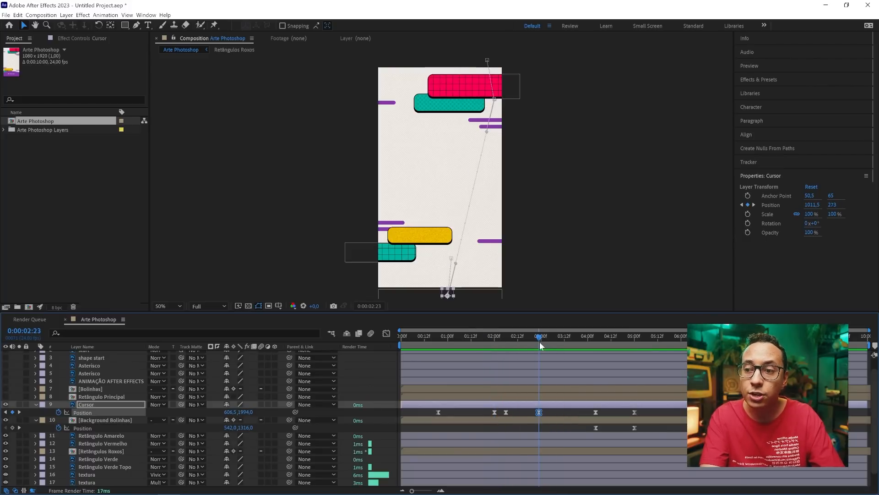
key("space")
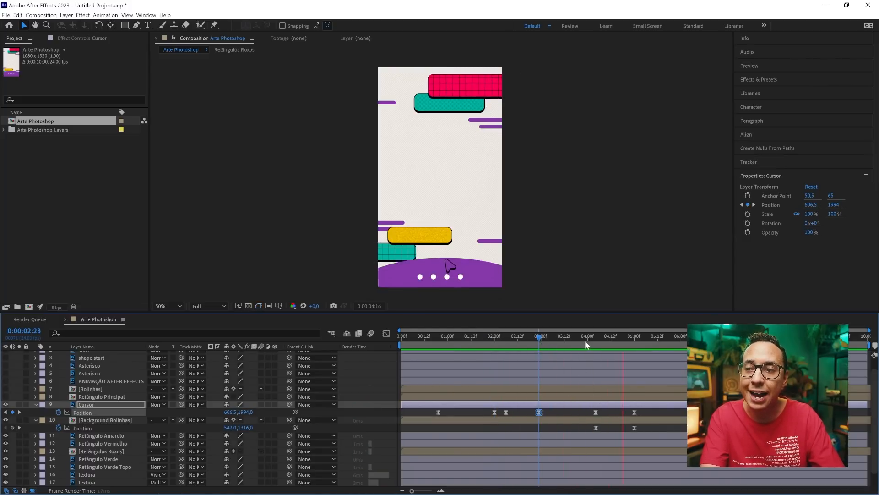
Shift the last two Position keyframes of Cursor and Background Bolinhas together to 0:00:03:04 and 0:00:04:00, and preview from the start.
mouse_move(590, 340)
left_mouse_down()
mouse_move(641, 341)
mouse_move(587, 342)
left_mouse_up()
left_click_drag(589, 411, 641, 427)
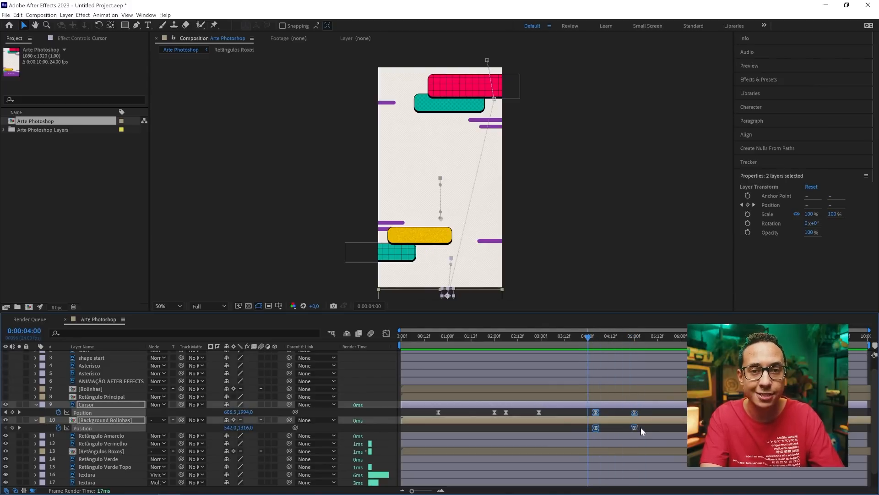
left_click_drag(590, 412, 549, 429)
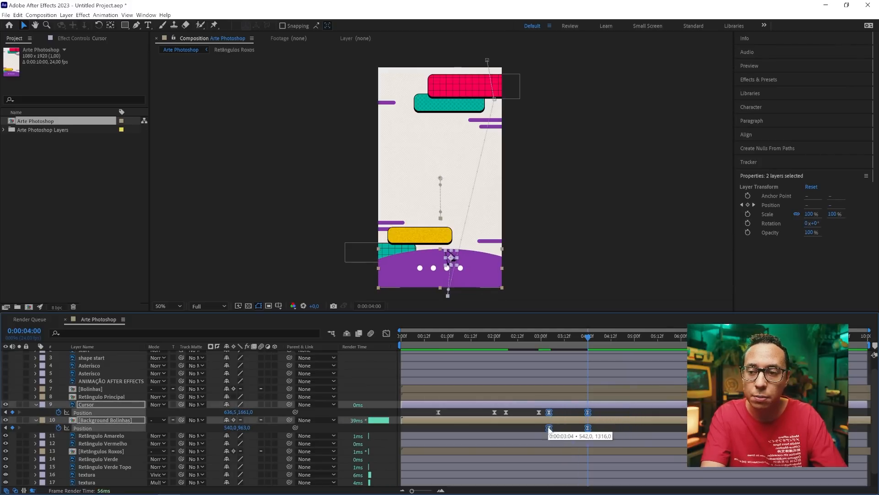
left_click(573, 427)
key("Home")
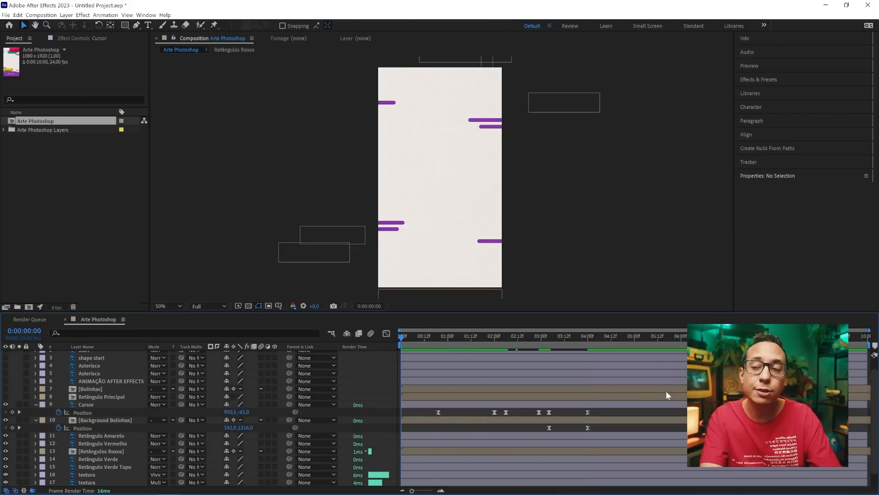
key("space")
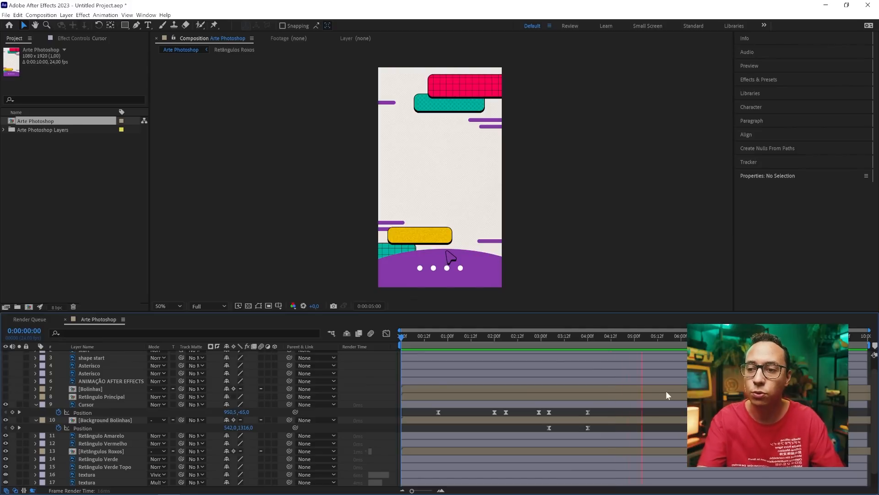
Move the final Position keyframes of Cursor and Background Bolinhas earlier, to about 0:00:03:15, and preview the timing.
left_click(551, 336)
left_click_drag(574, 408, 570, 428)
left_click(535, 337)
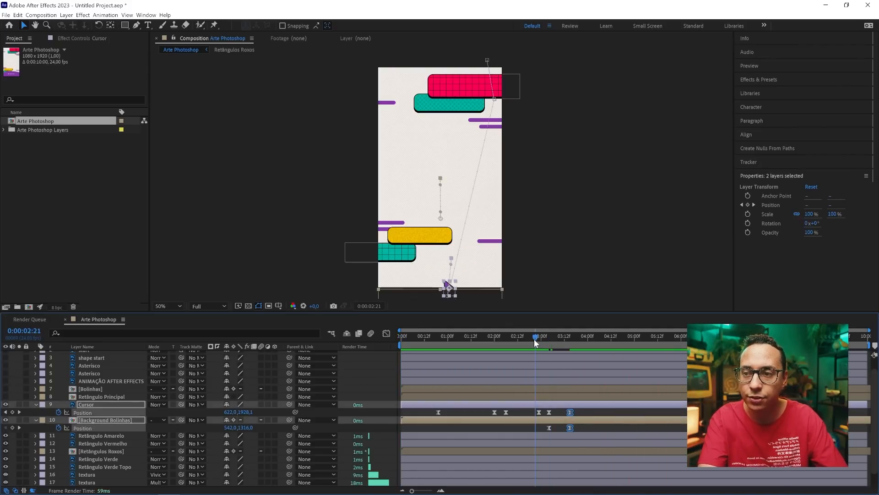
key("space")
left_click_drag(540, 338, 436, 336)
key("space")
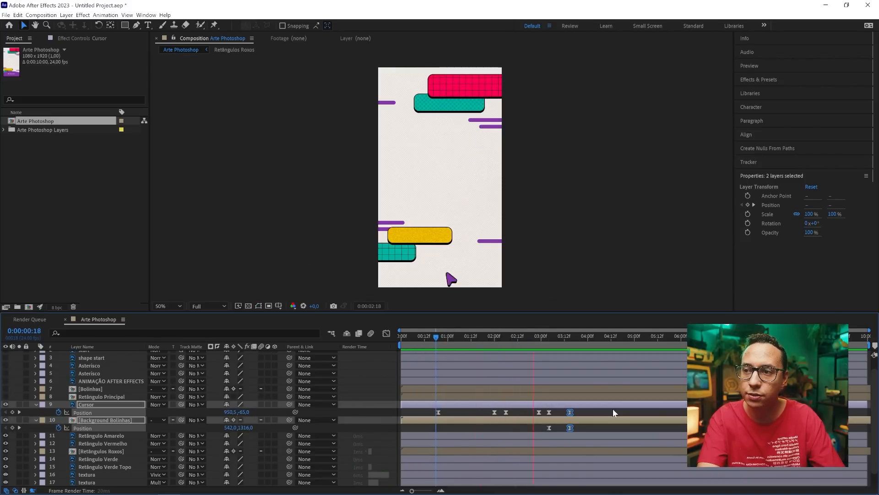
left_click_drag(548, 366, 551, 337)
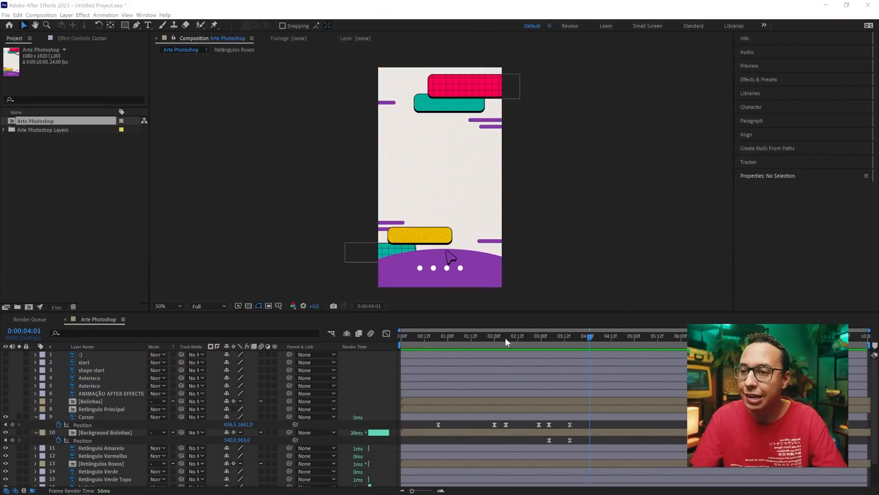
Show the hidden layers 1 to 8 to view the complete artwork, and hide them again.
left_click_drag(506, 341, 578, 350)
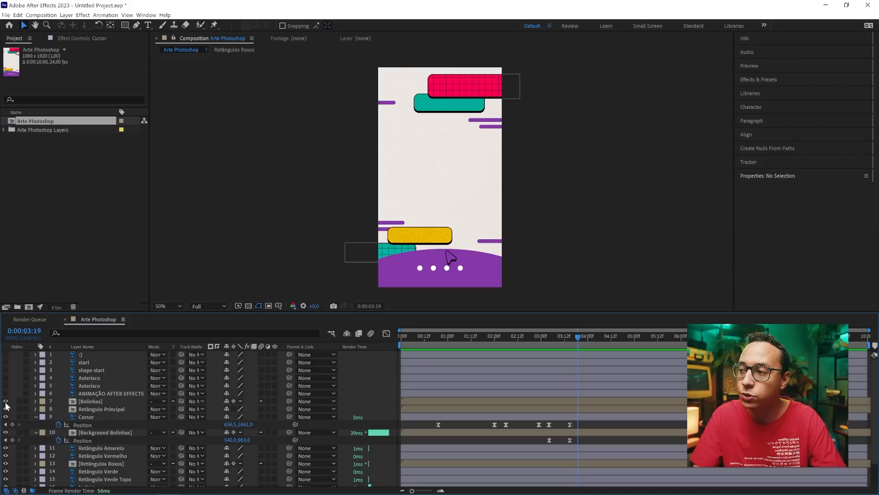
left_click_drag(5, 354, 5, 353)
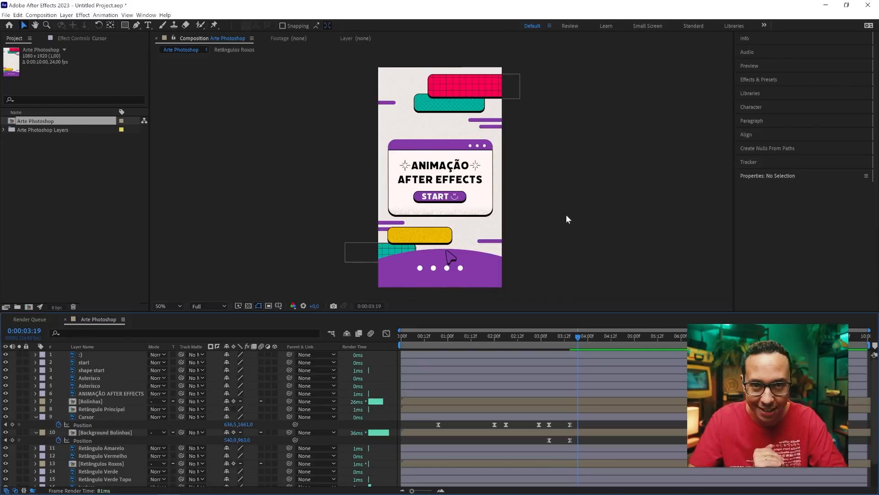
left_click_drag(5, 409, 6, 355)
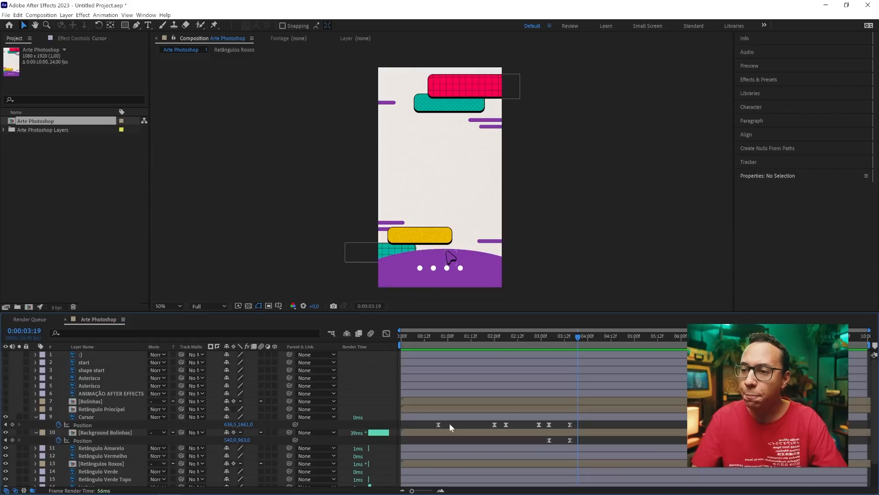
Make only the Retângulo Principal layer visible among the hidden ones and select it.
left_click(543, 336)
left_click(5, 409)
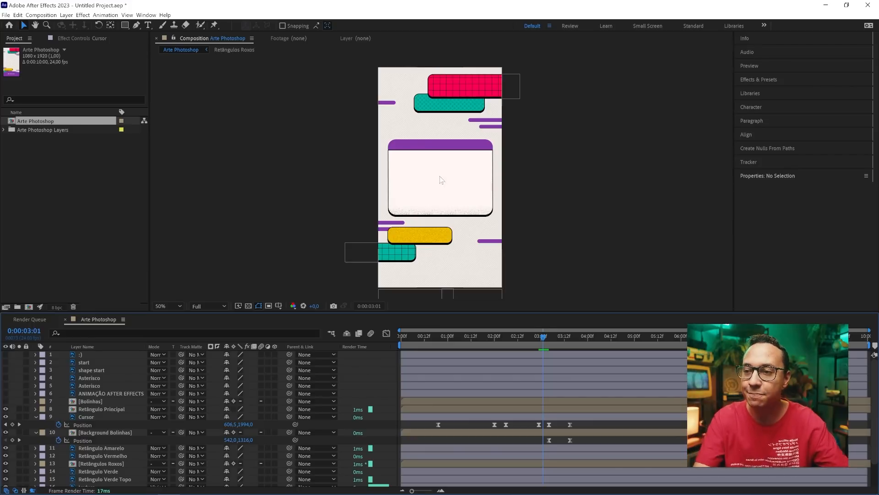
key("Page_Down")
key("Page_Down")
key("Page_Down")
left_click(111, 408)
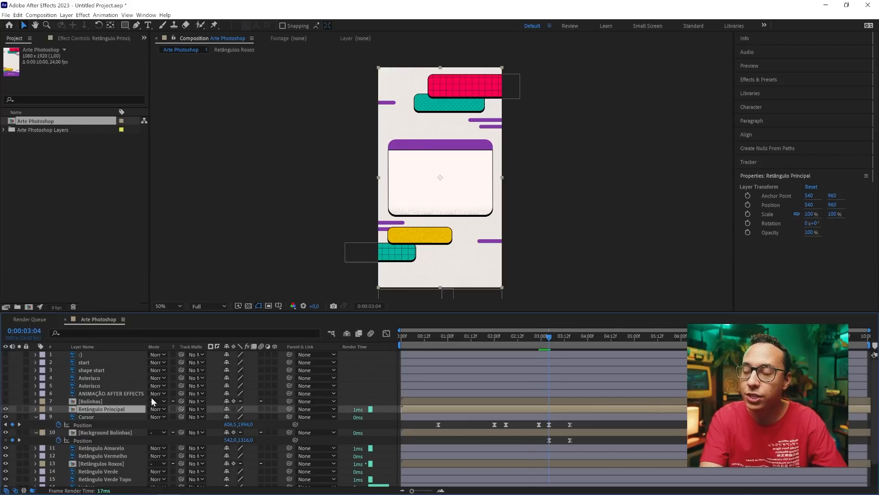
Reveal Retângulo Principal's Scale property and add a 100% Scale keyframe at 0:00:03:00.
left_click_drag(556, 338, 500, 340)
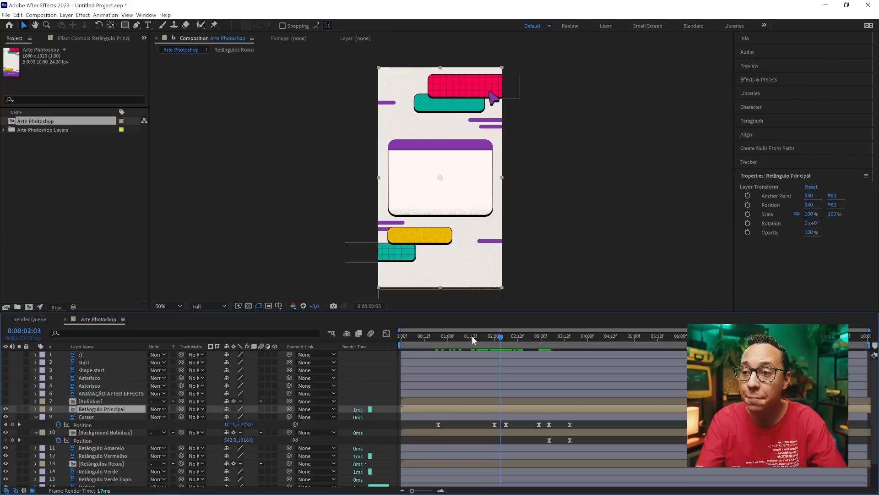
left_click(493, 336)
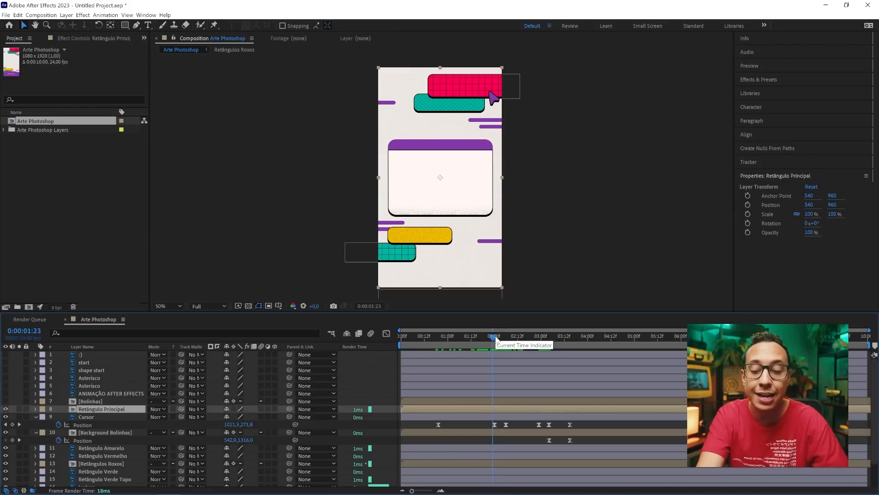
key("s")
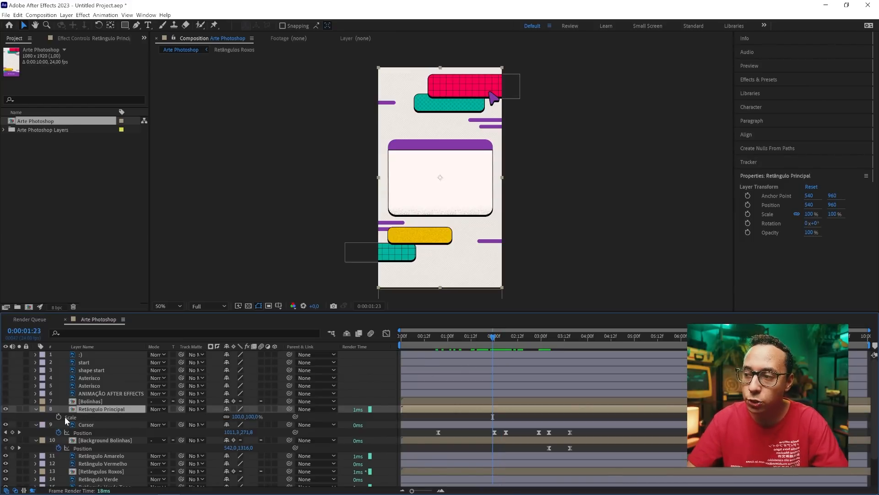
left_click_drag(494, 337, 542, 343)
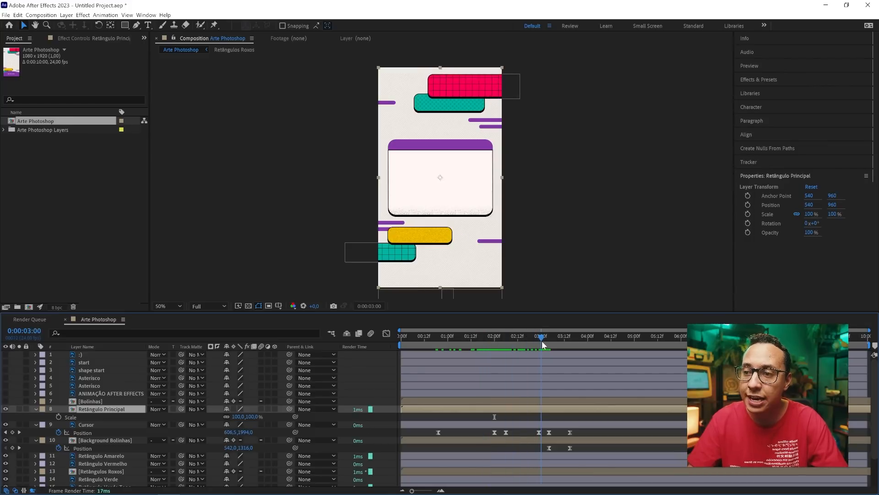
left_click(59, 417)
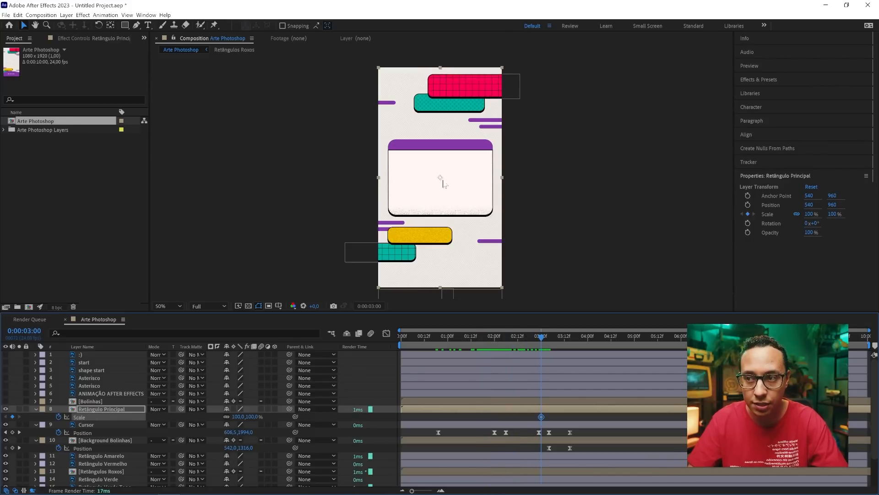
At 0:00:02:00, set Retângulo Principal's Scale to 0% and deselect the layer.
left_click_drag(520, 338, 508, 344)
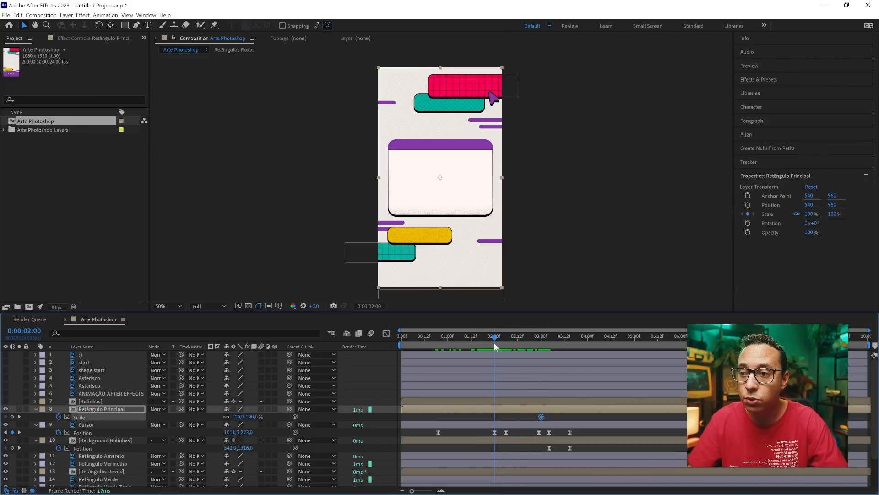
left_click_drag(258, 418, 208, 418)
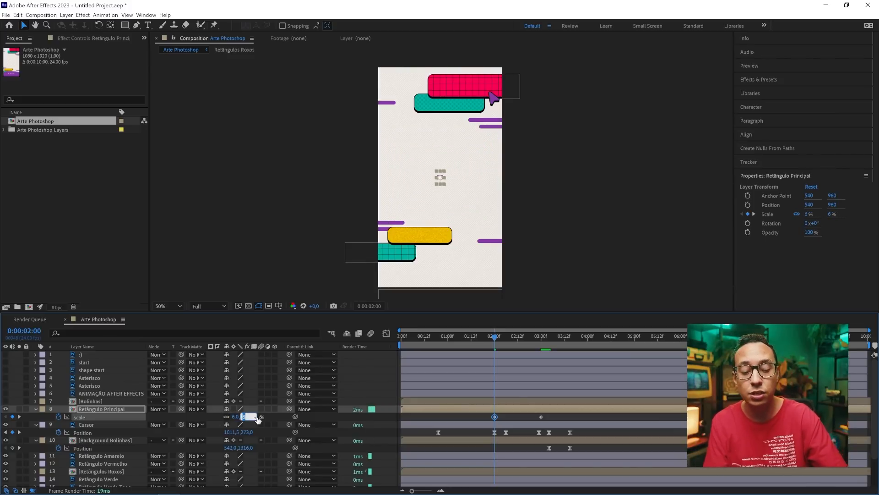
type("0")
key("Return")
left_click(479, 414)
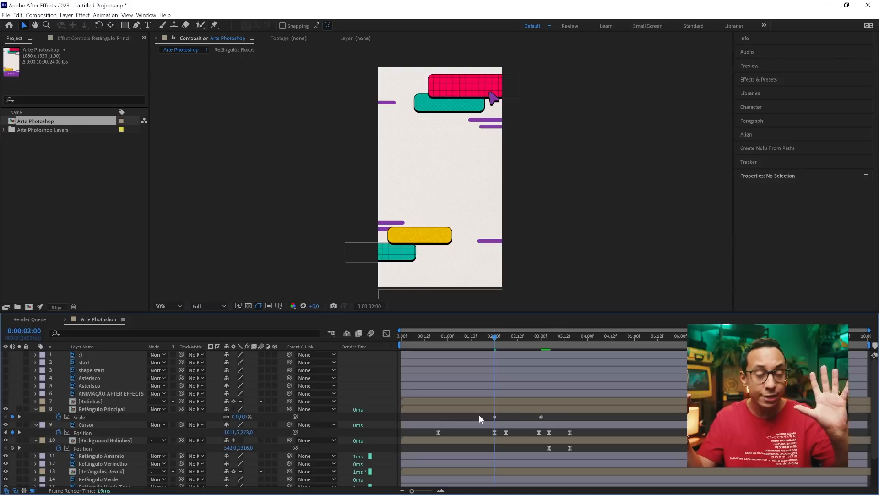
Apply Easy Ease to both Scale keyframes of Retângulo Principal, pull the second to about 0:00:02:11, and preview the growth.
mouse_move(495, 344)
left_mouse_down()
mouse_move(532, 339)
mouse_move(488, 338)
left_mouse_up()
mouse_move(504, 340)
left_mouse_down()
mouse_move(490, 340)
mouse_move(537, 338)
mouse_move(498, 345)
left_mouse_up()
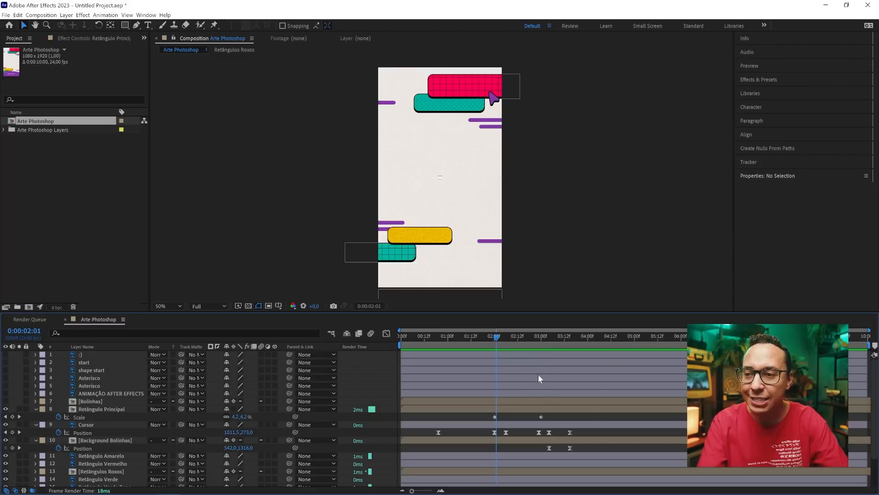
left_click_drag(542, 416, 483, 416)
left_click(494, 339)
key("space")
left_click(491, 343)
key("space")
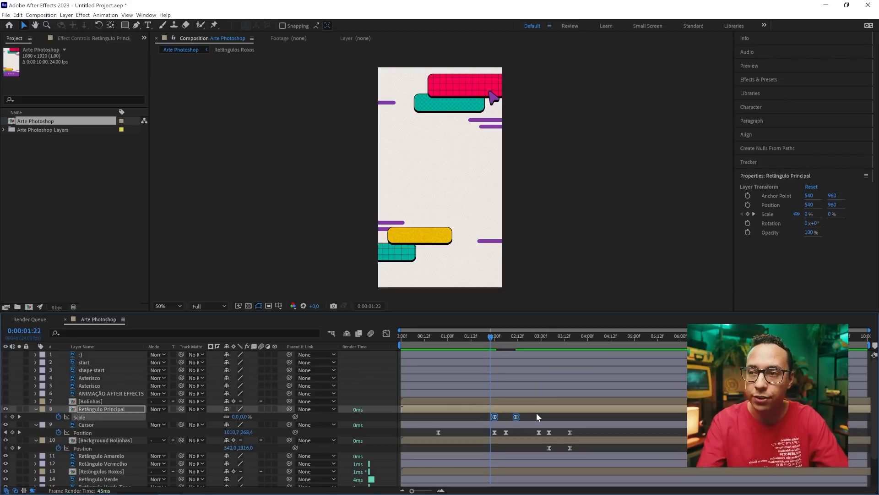
Move Retângulo Principal's second Scale keyframe earlier, to about 0:00:02:08.
left_click(494, 338)
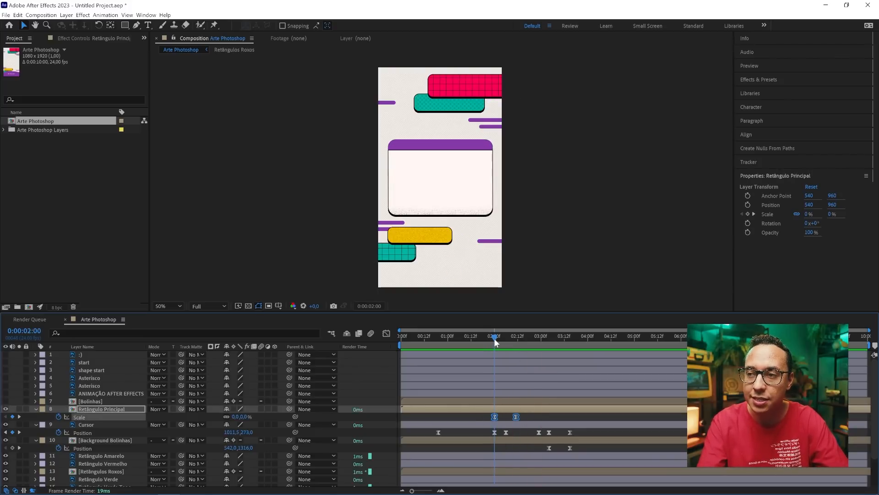
left_click(521, 417)
left_click_drag(515, 416, 510, 417)
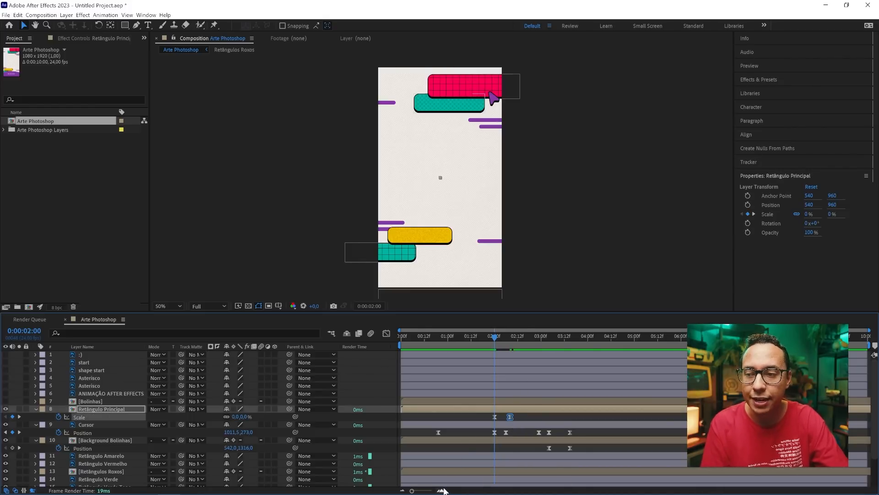
left_click(441, 490)
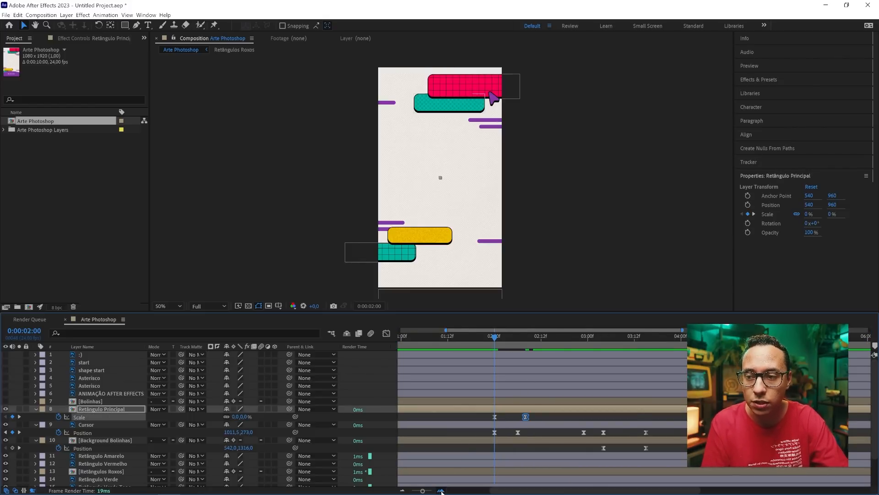
Add a 110% Scale keyframe to Retângulo Principal at 0:00:02:05, between the existing 0% and 100% keyframes.
left_click(441, 490)
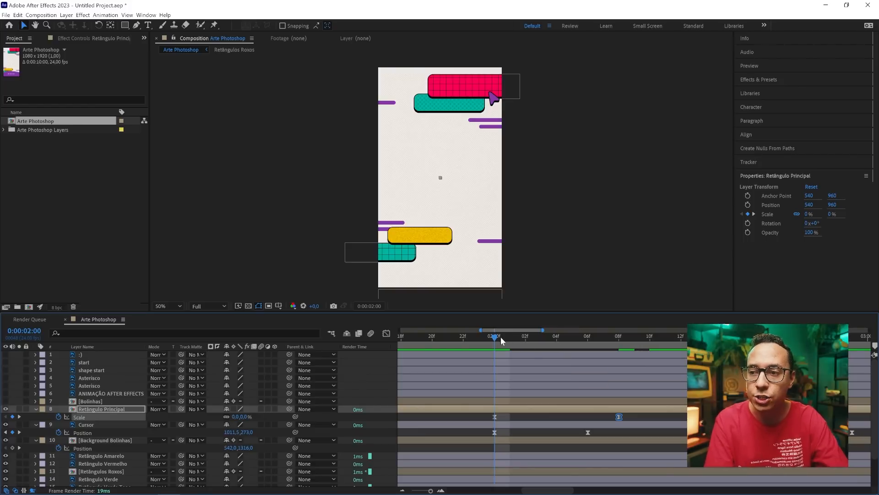
left_click(525, 338)
left_click_drag(526, 339, 575, 340)
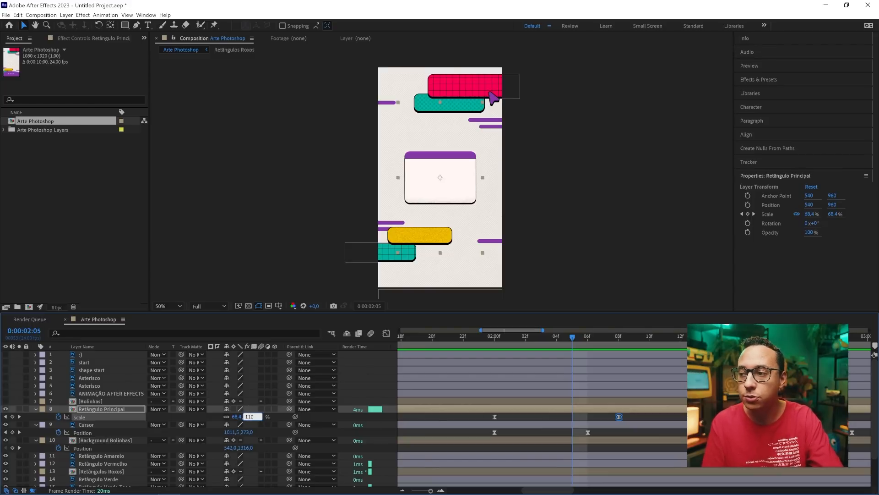
key("Return")
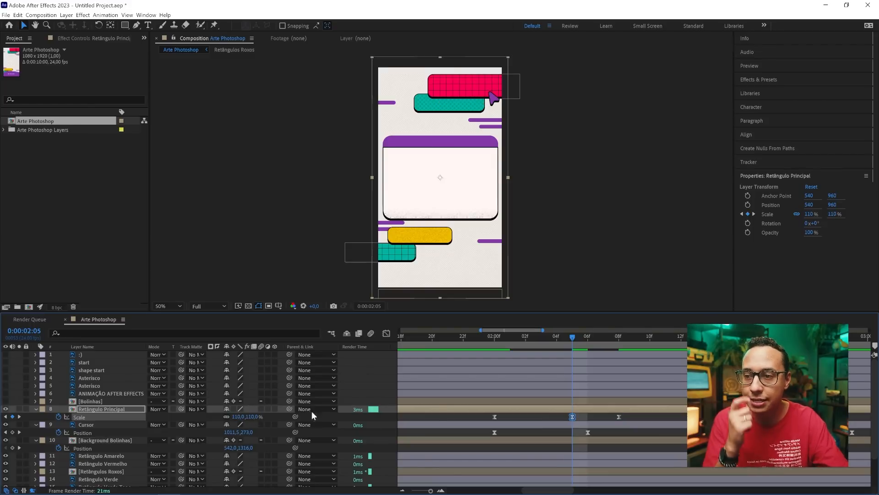
Preview Retângulo Principal's scale overshoot, starting from just before 0:00:02:00.
left_click_drag(493, 337, 464, 336)
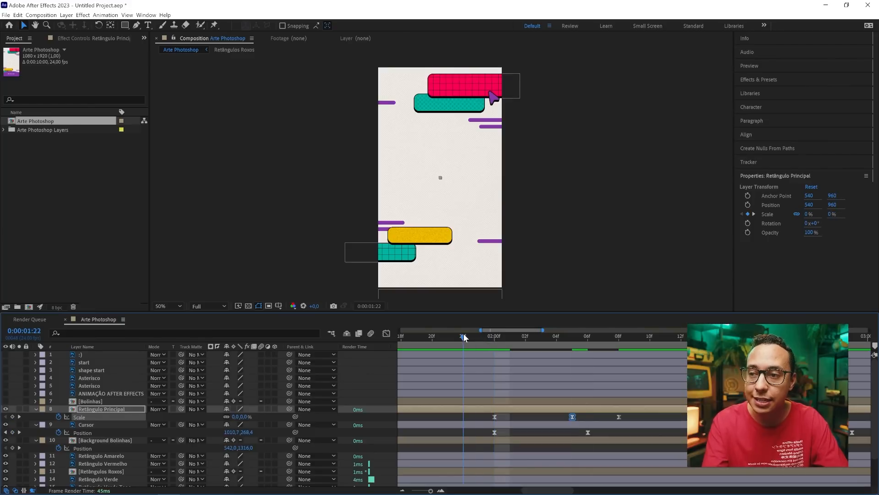
left_click(450, 335)
key("space")
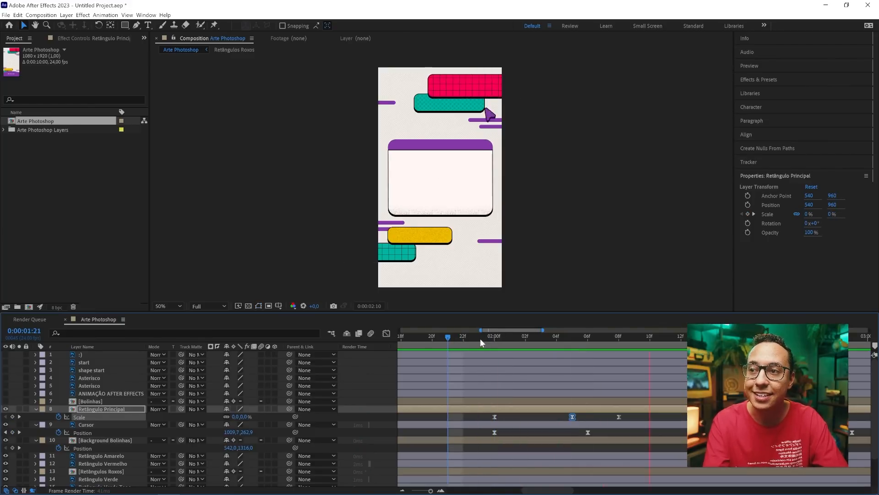
left_click(462, 339)
key("space")
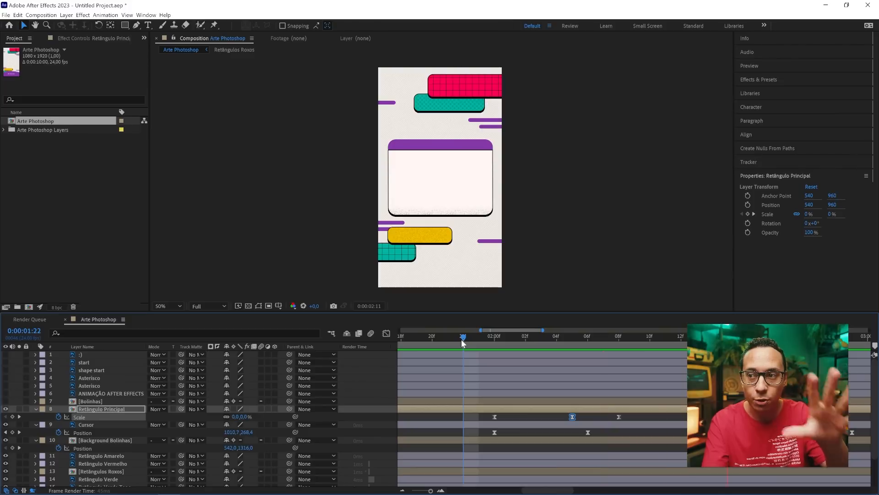
key("space")
key("space")
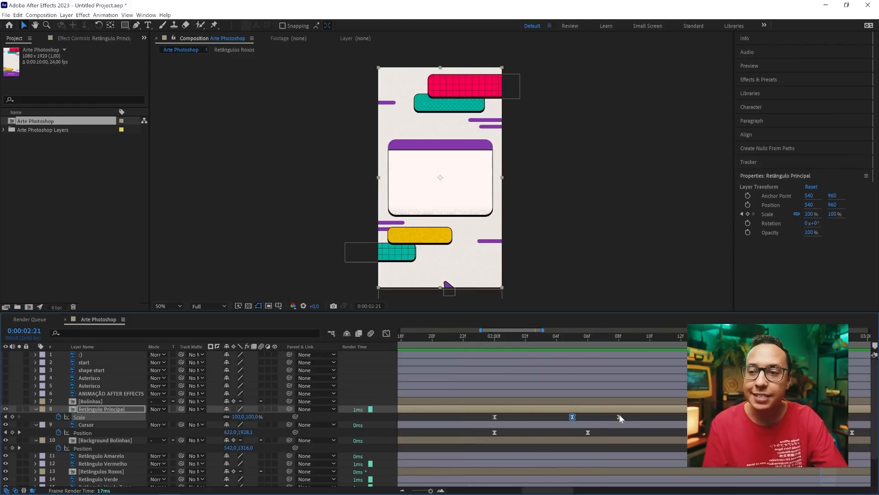
Tighten Retângulo Principal's Scale bounce by moving the overshoot keyframe to 0:00:02:04 and the final one to 0:00:02:06.
left_click_drag(619, 416, 607, 416)
left_click(565, 422)
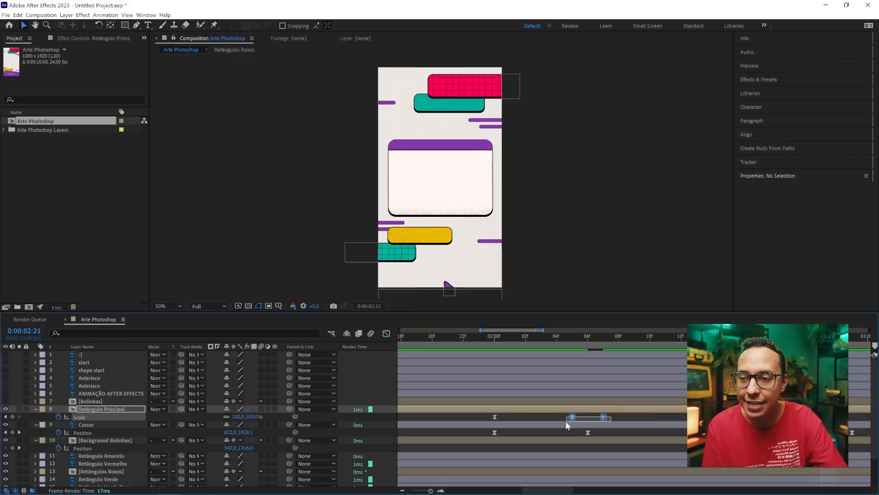
left_click(573, 416)
left_click(559, 417)
left_click(572, 417)
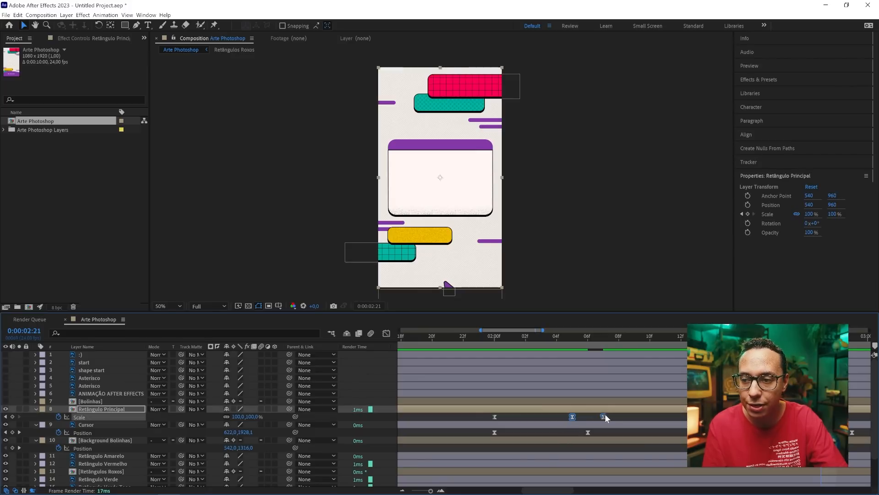
left_click(604, 416, "shift")
left_click_drag(603, 416, 593, 415)
left_click_drag(593, 415, 588, 416)
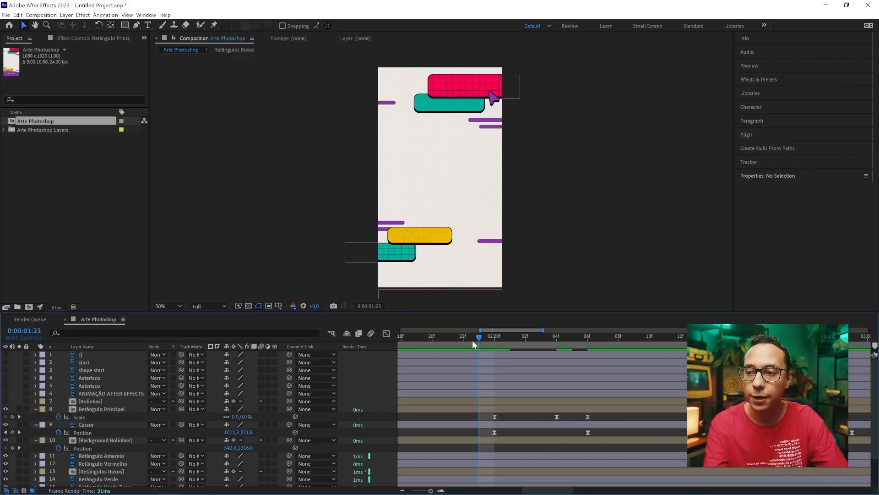
Play back the tightened scale bounce from 0:00:01:21 and scrub past it to about 0:00:02:11.
left_click(468, 343)
key("space")
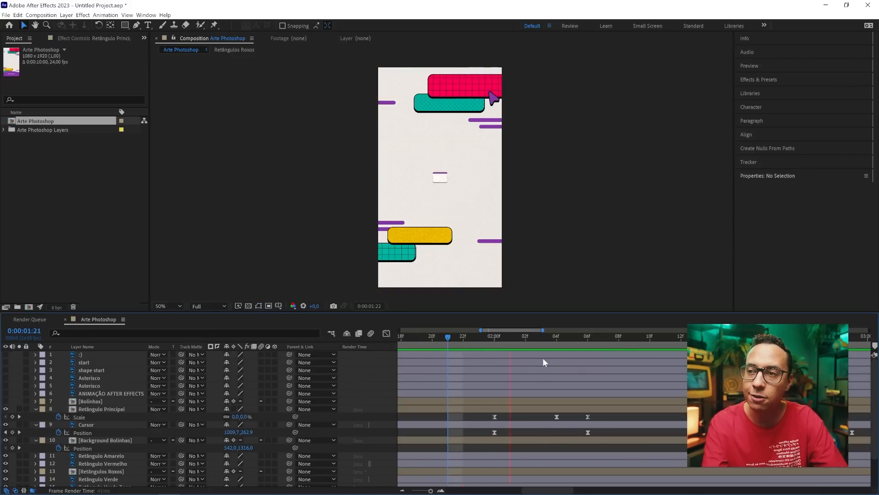
key("space")
left_click_drag(556, 344, 671, 355)
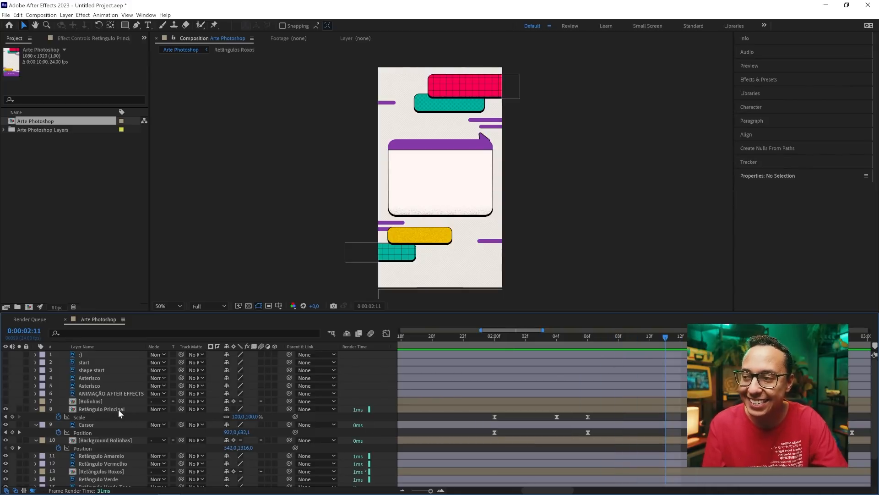
Move the Cursor layer to the top of the layer stack and check its pass over the window rectangle.
left_click_drag(111, 426, 118, 356)
key("space")
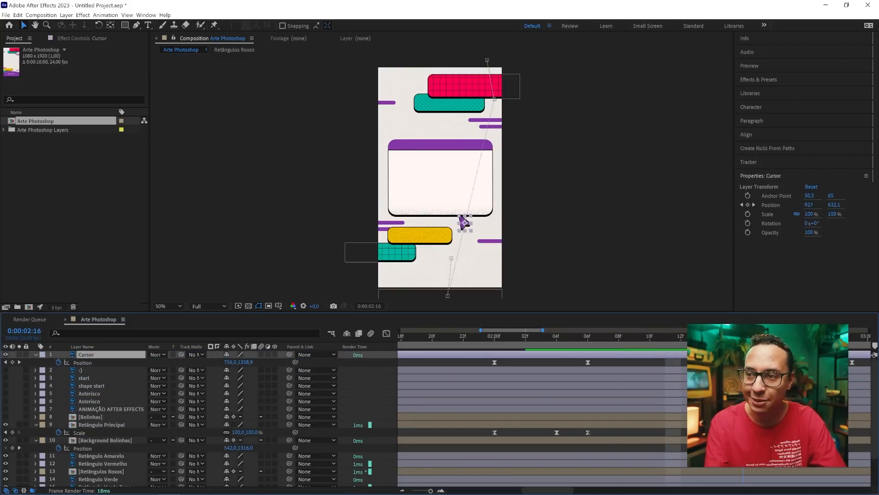
left_click(622, 362)
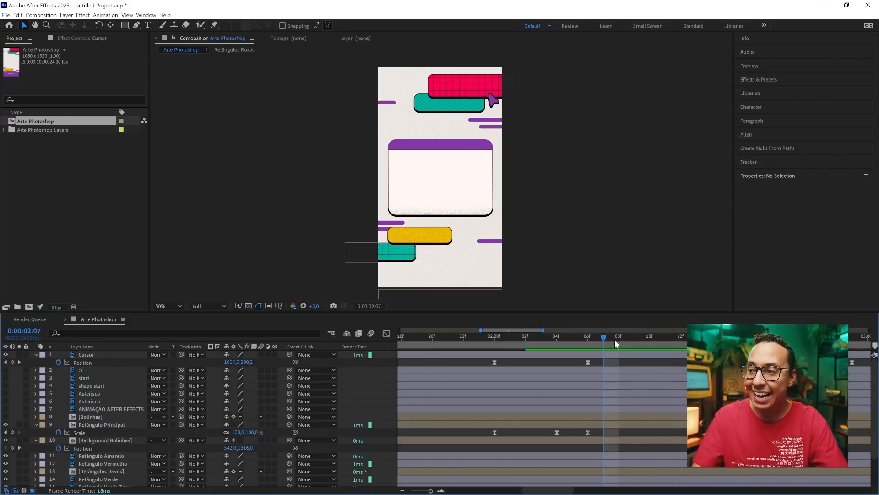
left_click(619, 340)
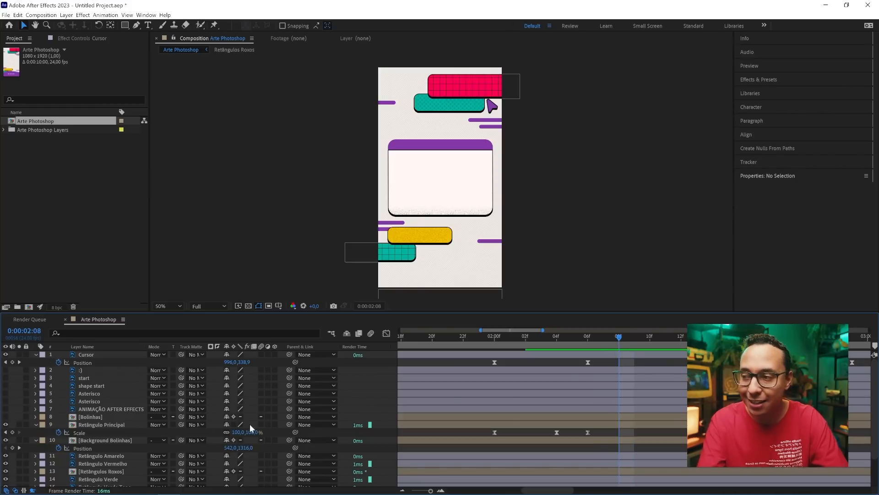
Make the Bolinhas layer visible, toggling it on and off at 0:00:02:06 to check the window's three dots.
left_click(6, 417)
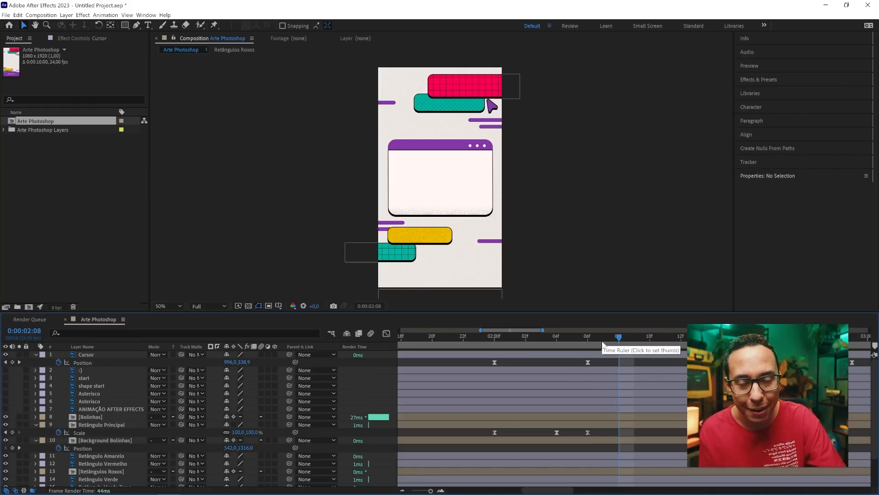
left_click(584, 336)
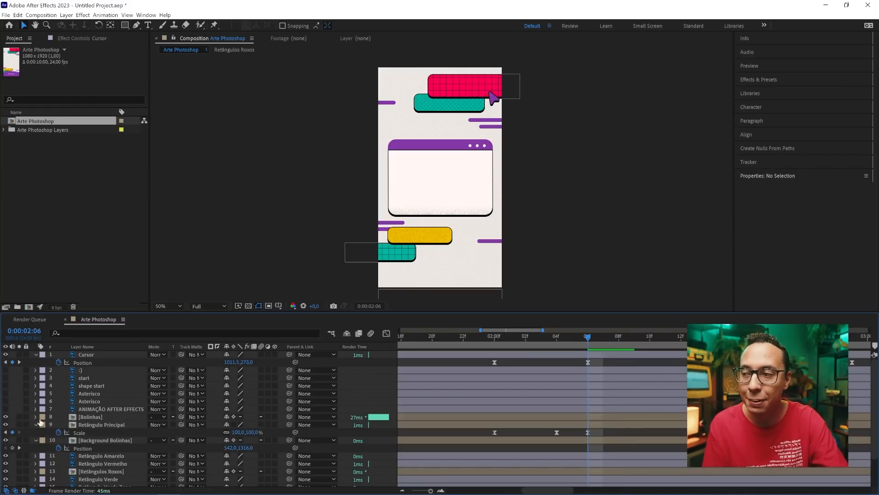
left_click(5, 416)
left_click(5, 417)
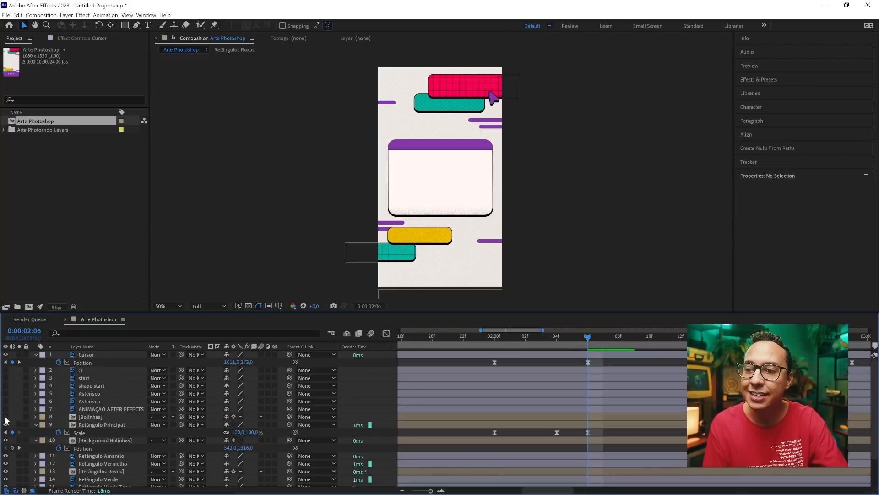
left_click(6, 417)
left_click(6, 416)
left_click(6, 417)
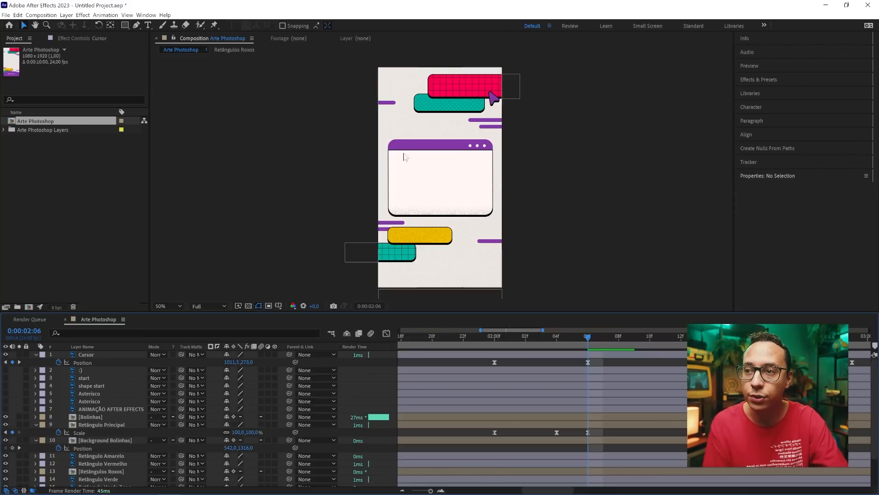
Reveal the Bolinhas layer's Opacity property and try lowering its value while looking closely at the dots.
left_click(596, 419)
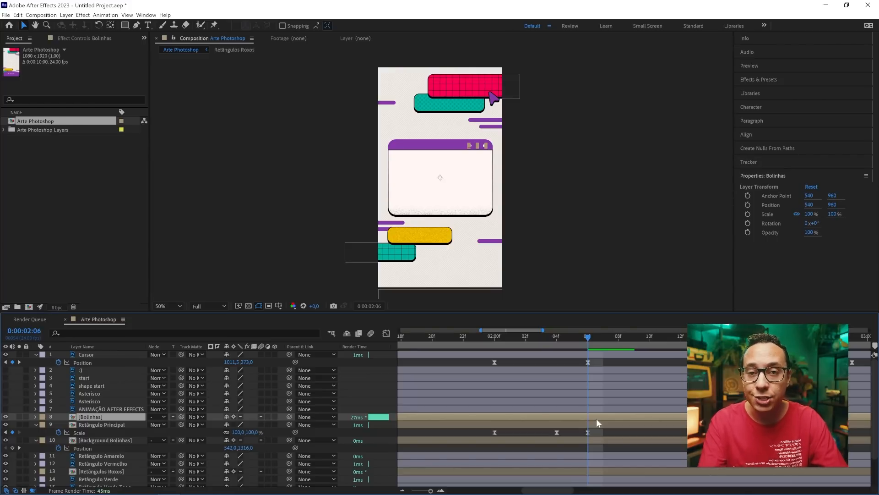
key("t")
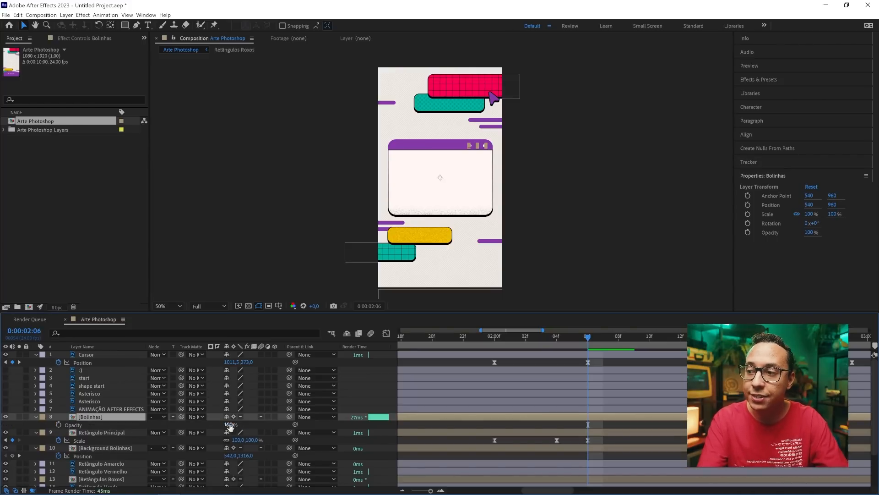
left_click_drag(230, 427, 239, 424)
scroll(464, 161, "up", 1)
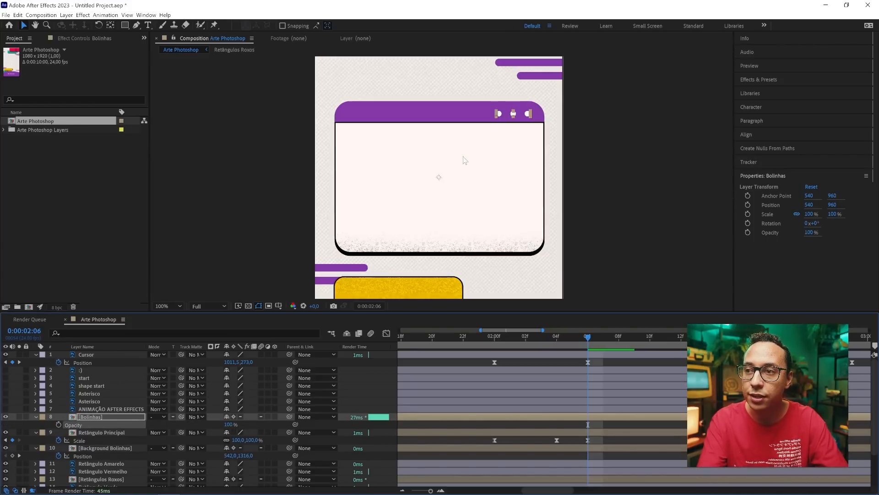
scroll(480, 142, "up", 1)
left_click_drag(490, 131, 428, 210)
scroll(435, 207, "down", 1)
scroll(438, 206, "up", 1)
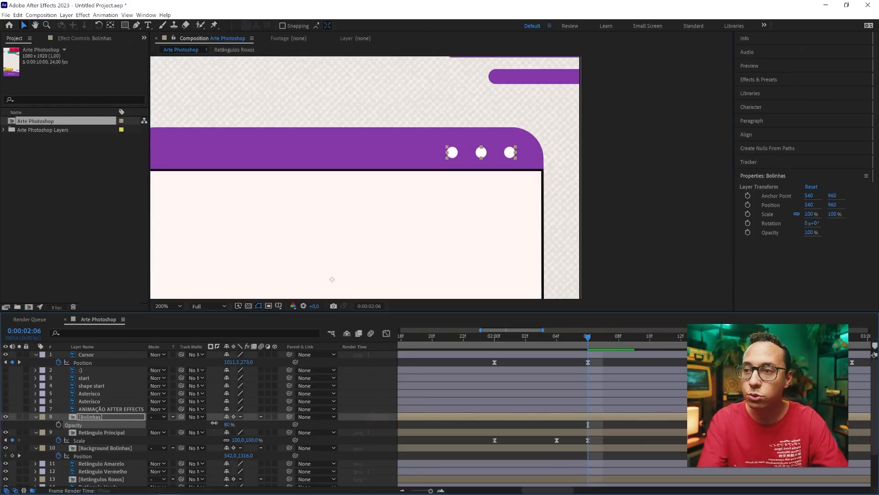
left_click_drag(230, 423, 152, 429)
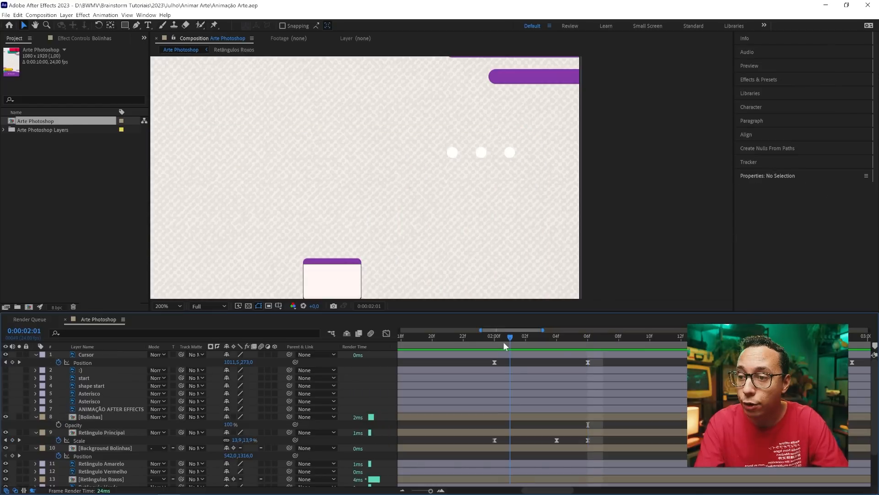
At 0:00:02:06, enable Opacity keyframing on Bolinhas and set the value to 0%.
left_click_drag(504, 342, 548, 347)
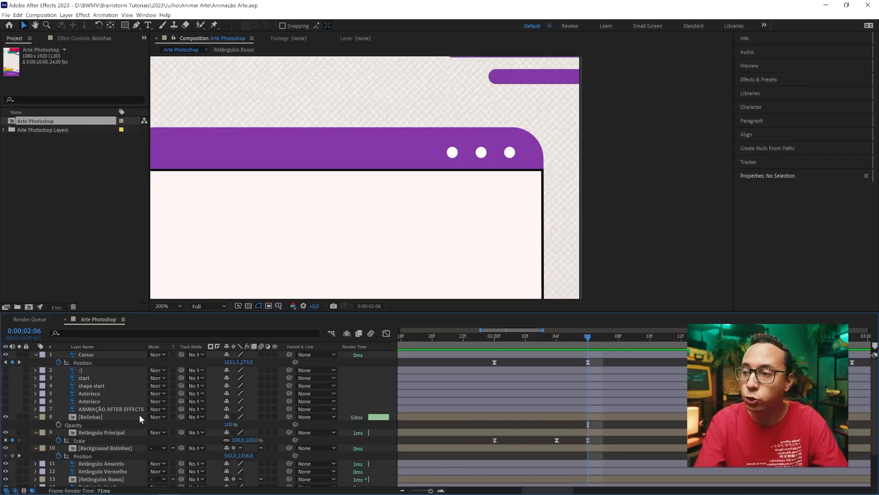
left_click(116, 415)
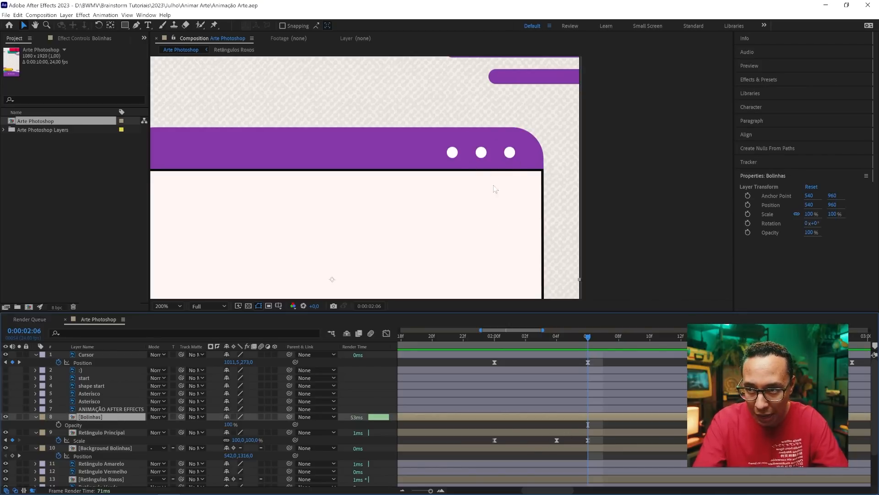
scroll(404, 194, "down", 2)
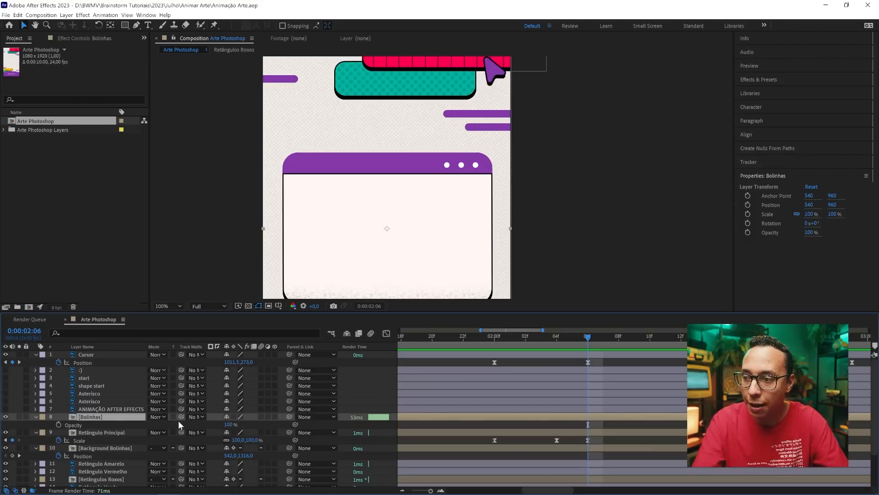
left_click(59, 424)
left_click_drag(231, 428, 156, 425)
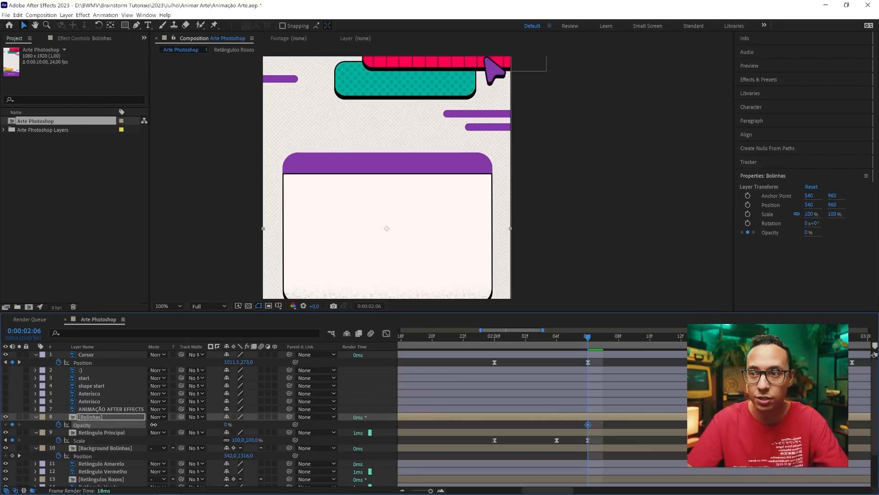
Add a 100% Opacity keyframe to Bolinhas at 0:00:02:18 and deselect the layer.
key("space")
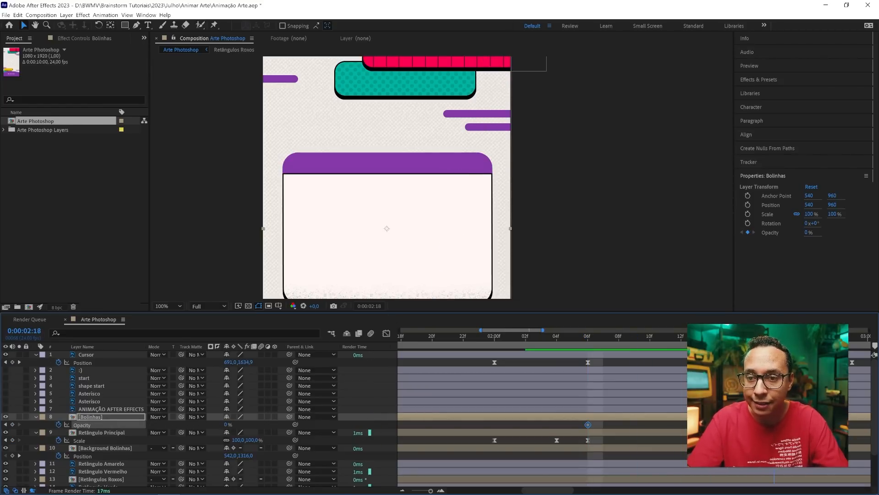
key("space")
left_click_drag(227, 425, 313, 422)
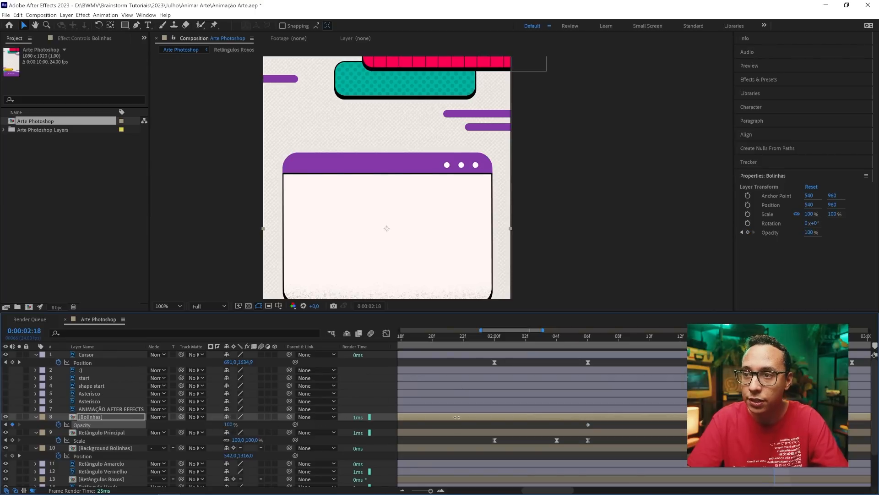
key("comma")
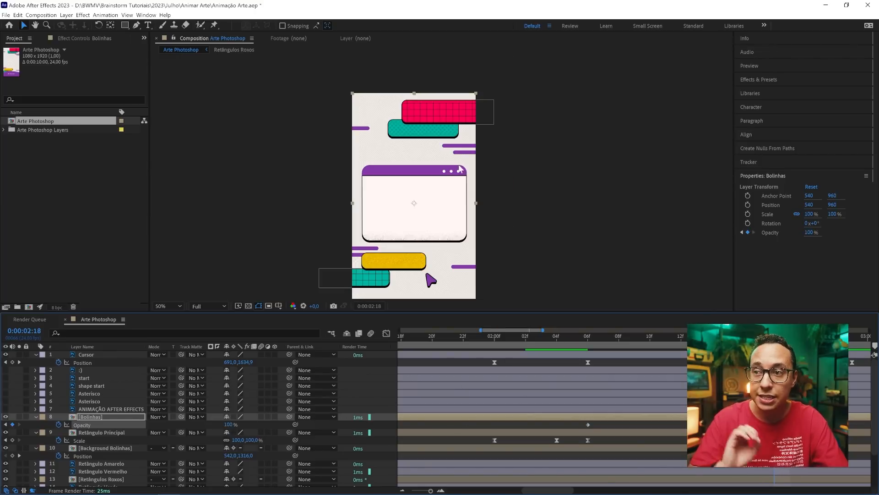
left_click(675, 427)
Preview the Bolinhas fade-in together with the window growth from 0:00:01:22.
left_click_drag(483, 336, 432, 339)
key("space")
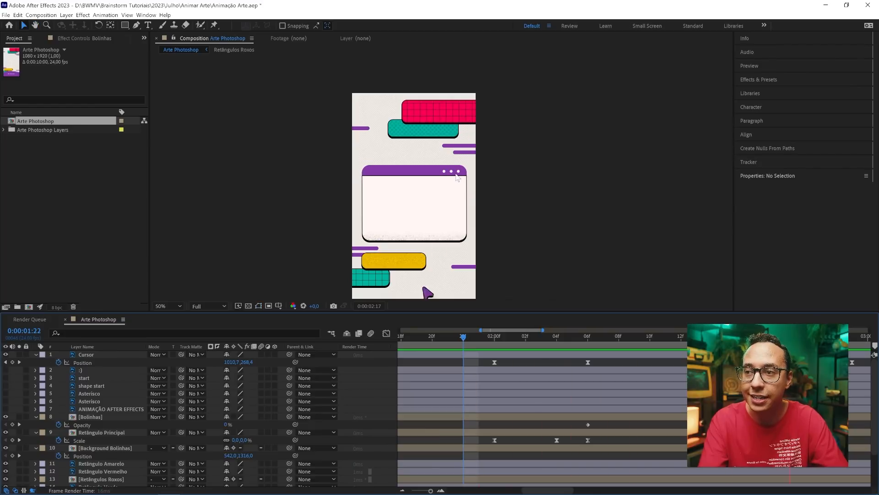
key("space")
Make the ANIMAÇÃO AFTER EFFECTS title and both Asterisco layers visible and go to 0:00:02:18.
left_click_drag(431, 490, 418, 490)
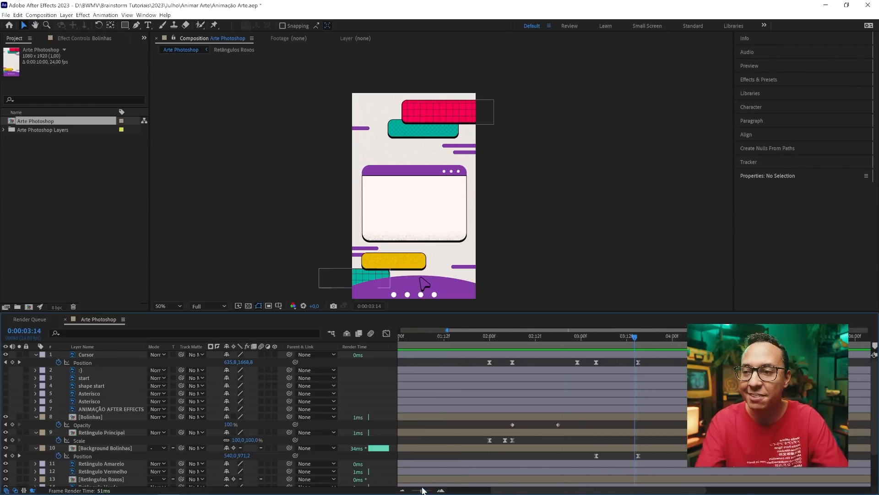
mouse_move(596, 341)
left_mouse_down()
mouse_move(547, 344)
mouse_move(585, 347)
left_mouse_up()
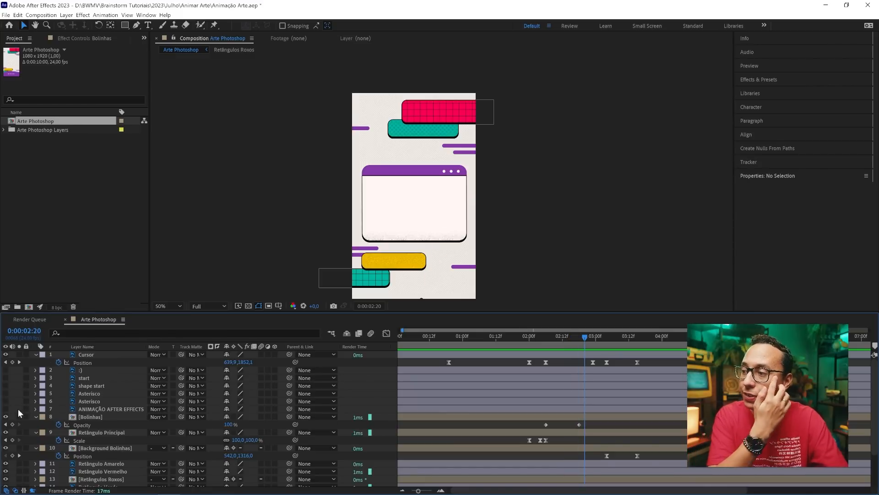
left_click(5, 408)
left_click(5, 401)
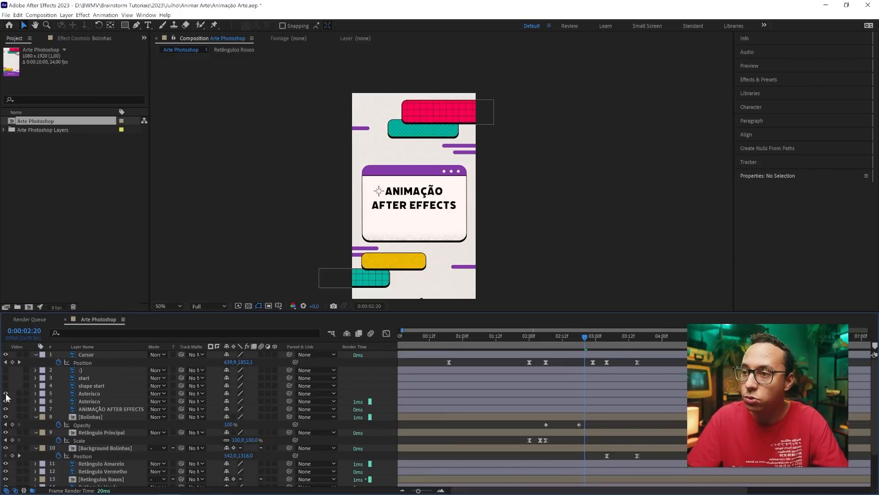
left_click(6, 393)
key("j")
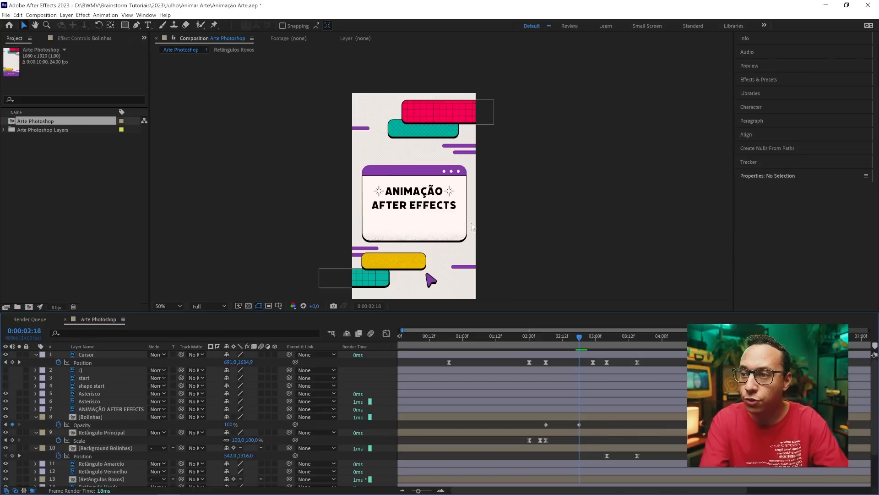
Convert the ANIMAÇÃO AFTER EFFECTS title layer to editable text.
left_click(419, 197)
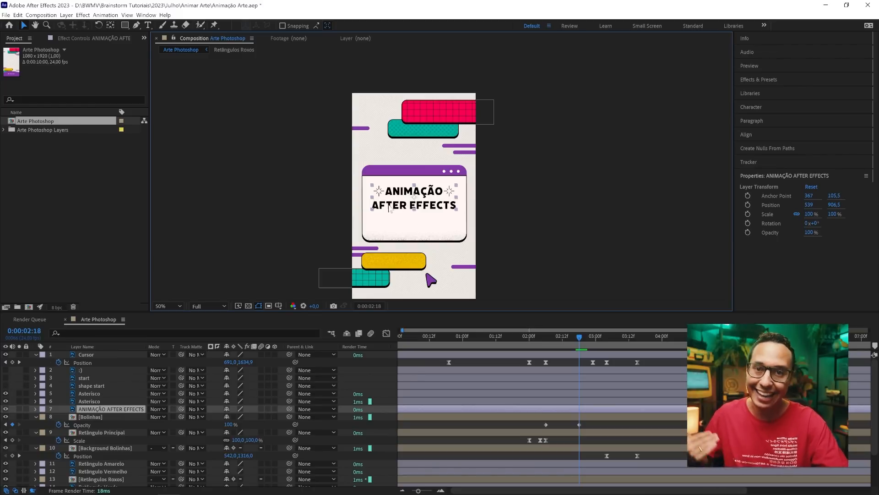
right_click(108, 412)
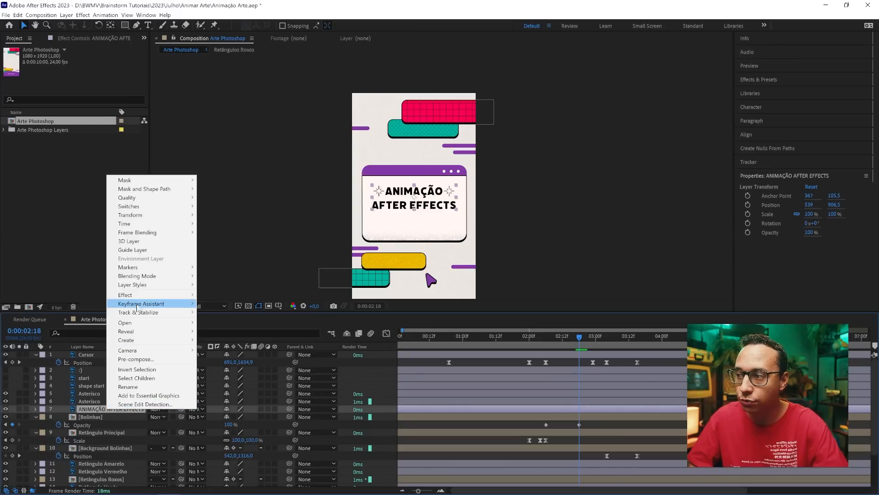
mouse_move(144, 341)
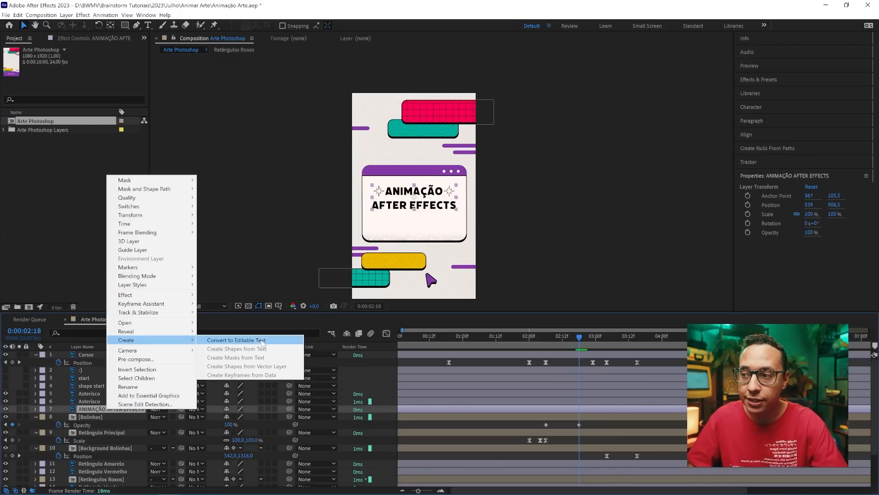
left_click(261, 342)
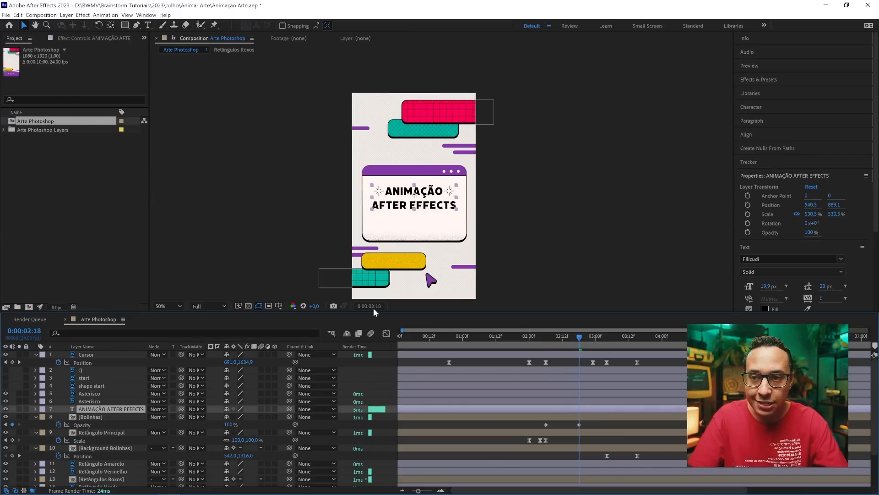
Add a Scale text animator to the ANIMAÇÃO AFTER EFFECTS title and set its scale to 0%.
left_click(36, 408)
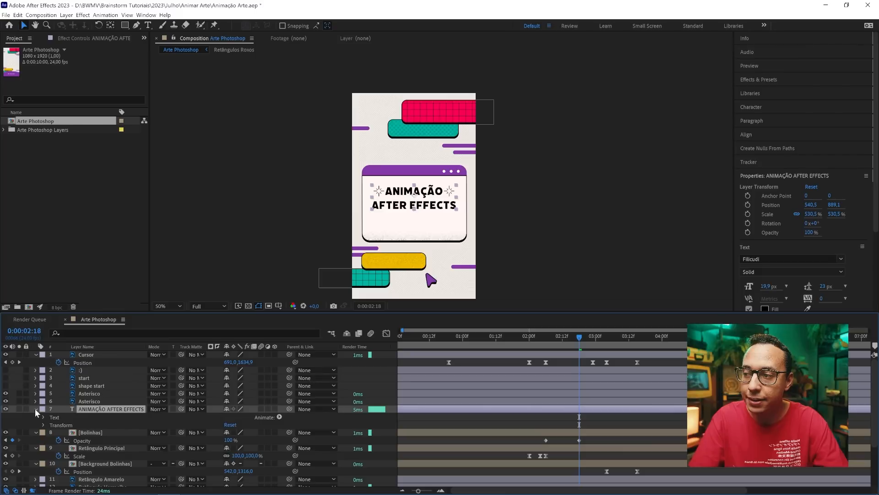
left_click(280, 417)
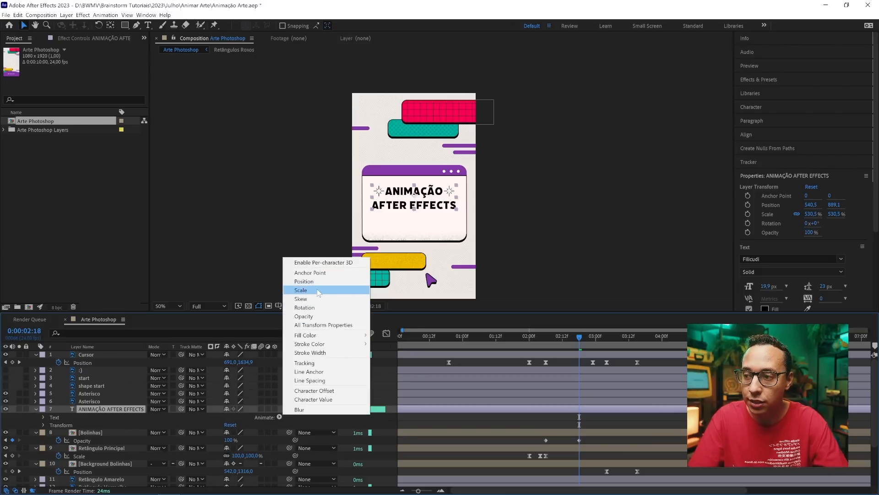
left_click(301, 291)
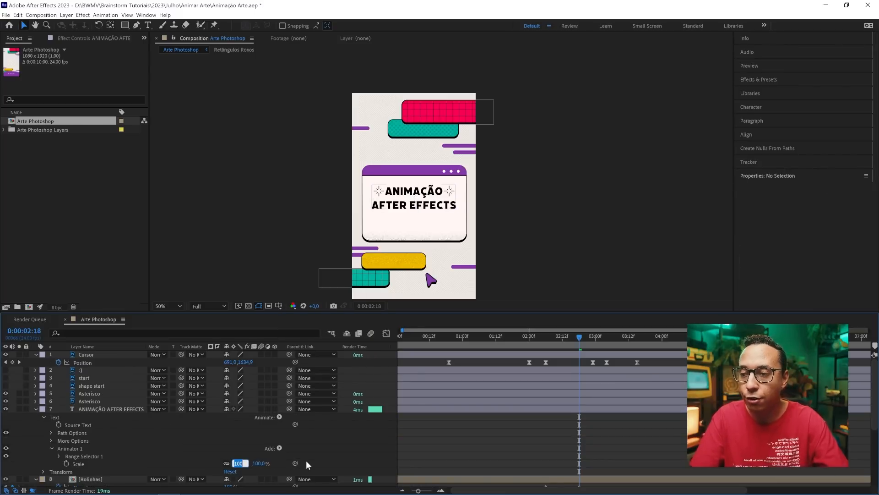
type("0")
key("Return")
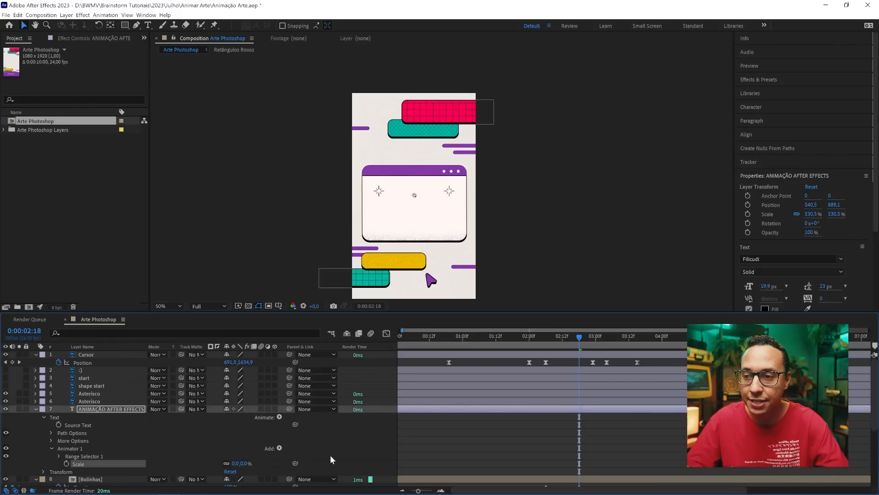
Keyframe the title's Range Selector 1 Start from 0% at about 0:00:02:09 to 100% at 0:00:04:09.
left_click(67, 457)
left_click(60, 456)
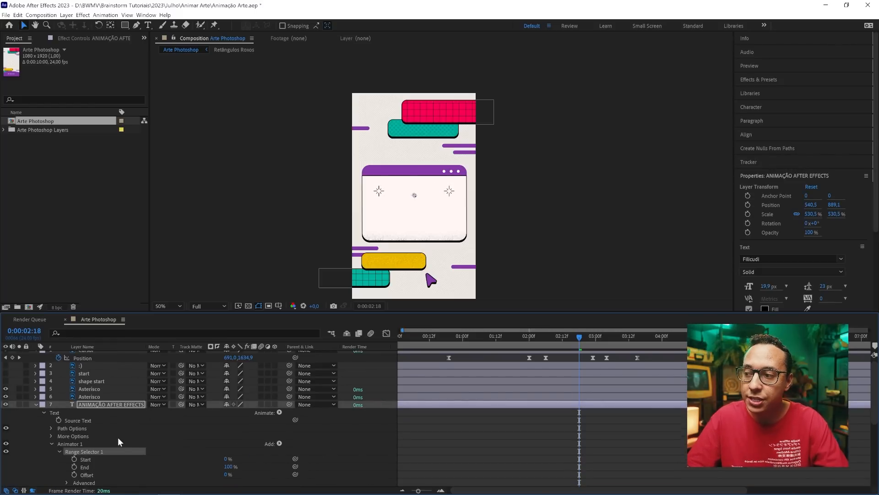
scroll(123, 440, "down", 1)
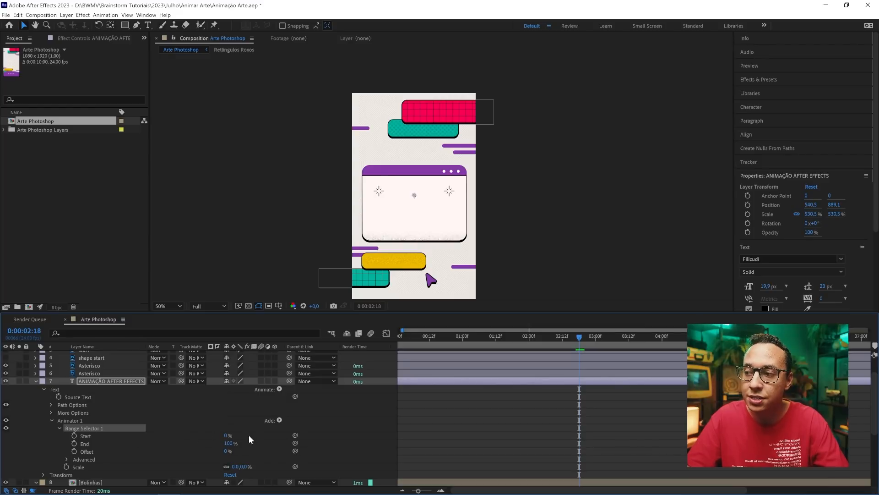
mouse_move(226, 436)
left_mouse_down()
mouse_move(273, 433)
mouse_move(223, 435)
left_mouse_up()
left_click_drag(526, 341, 686, 340)
left_click(73, 435)
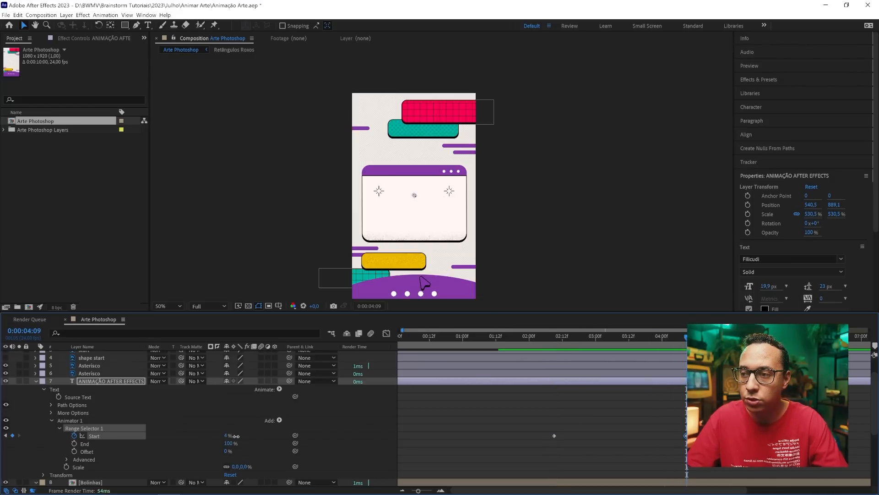
left_click_drag(227, 436, 302, 435)
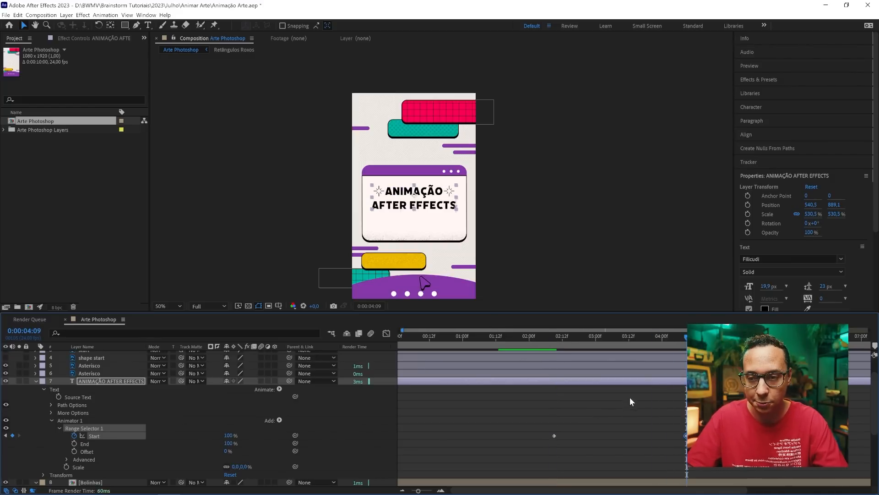
Apply Easy Ease to both Start keyframes and preview the title's letter-by-letter entrance.
left_click_drag(692, 422, 532, 441)
key("F9")
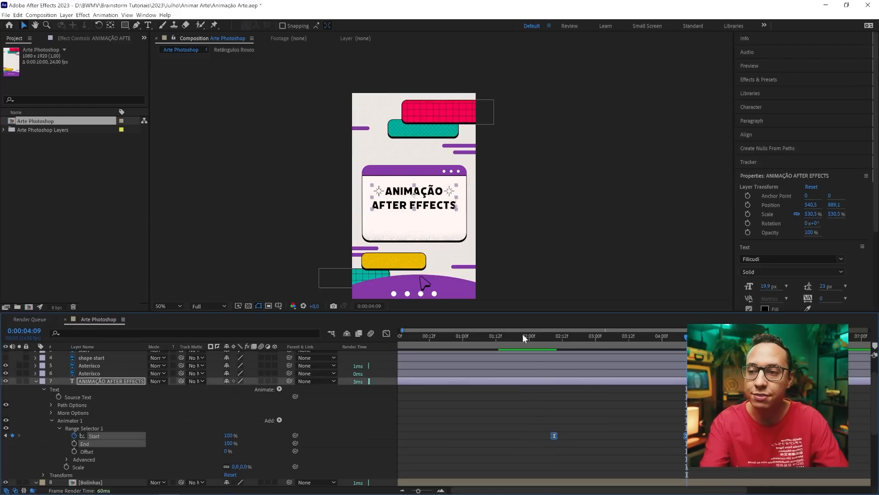
left_click_drag(523, 334, 503, 336)
left_click(573, 406)
key("space")
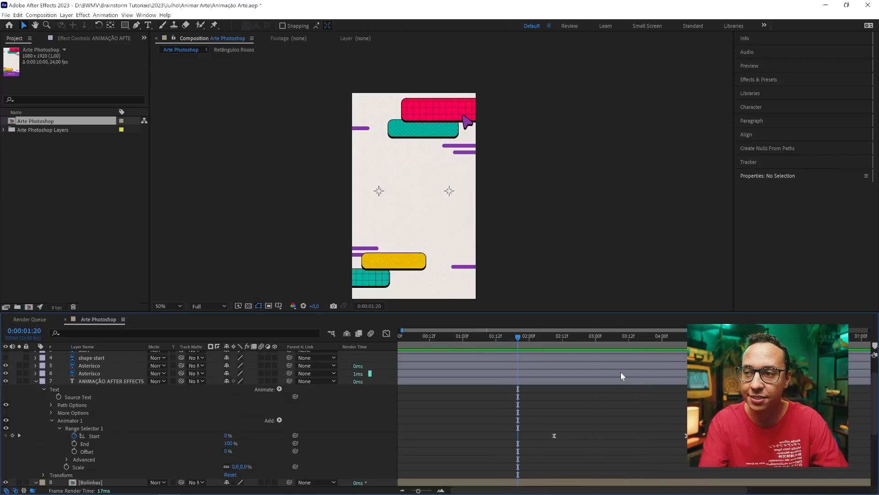
Collapse the title layer and, at 0:00:02:06, enable Rotation keyframing on the asterisk to the title's right, Asterisco layer 5.
left_click(549, 336)
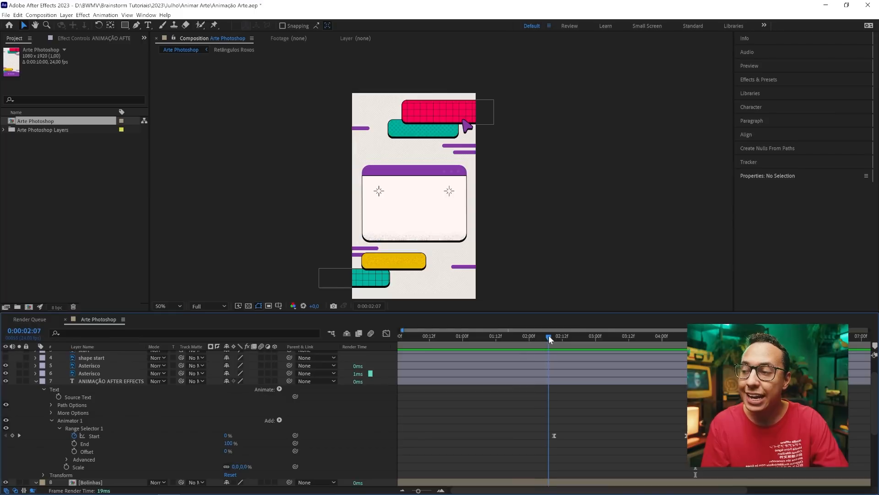
left_click(36, 381)
left_click(92, 373)
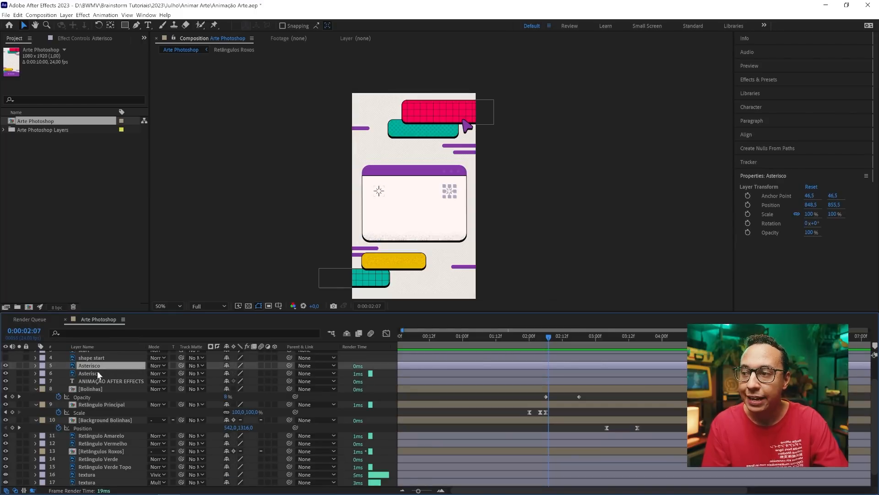
left_click(98, 365)
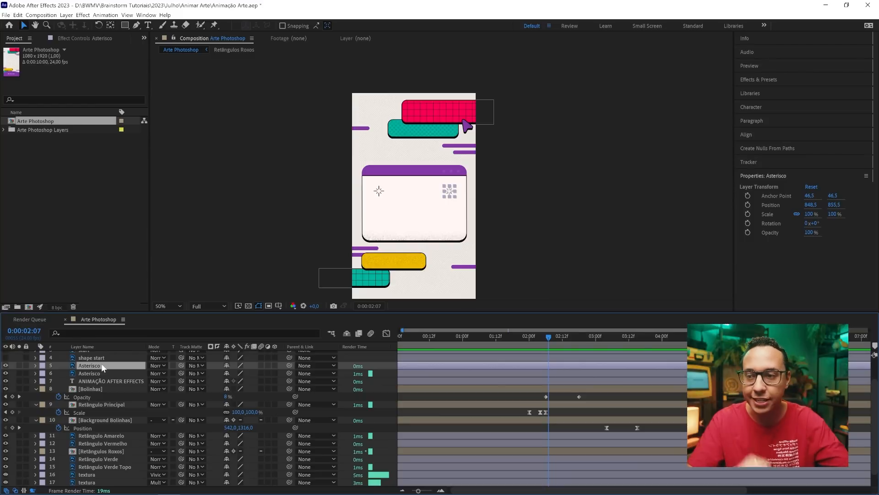
left_click(545, 338)
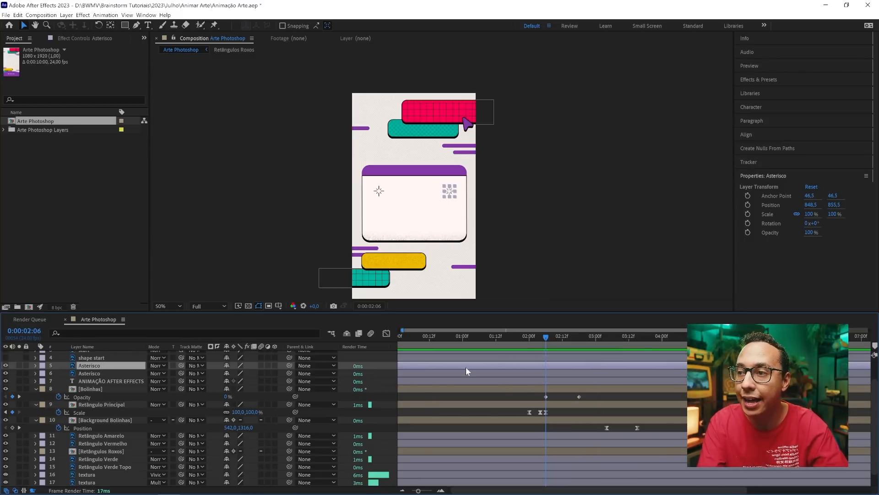
key("alt+shift+r")
mouse_move(238, 373)
left_mouse_down()
mouse_move(254, 374)
mouse_move(224, 373)
mouse_move(234, 373)
left_mouse_up()
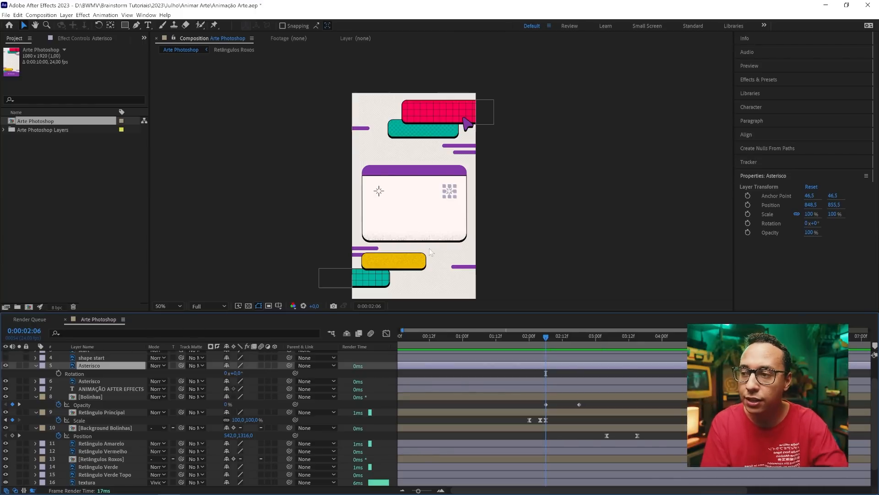
left_click(57, 373)
At 0:00:09:23, set the Rotation of Asterisco layer 5 to 2x+135°.
left_click(404, 490)
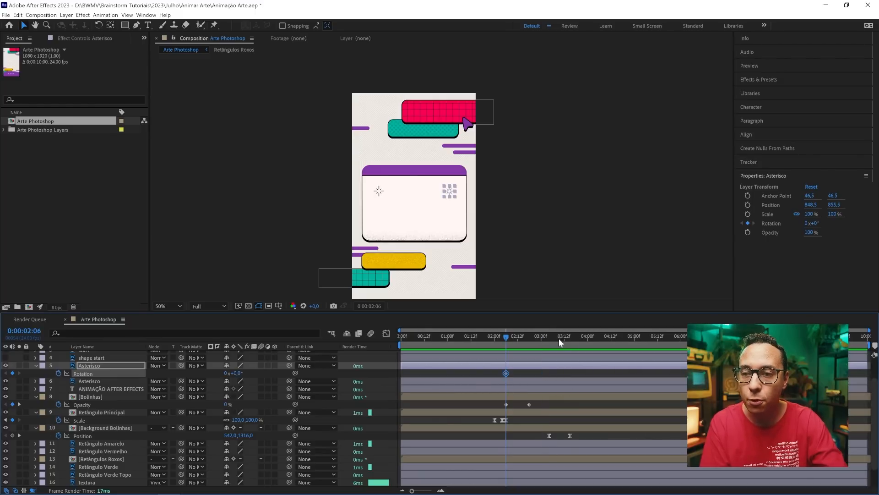
left_click_drag(559, 338, 857, 345)
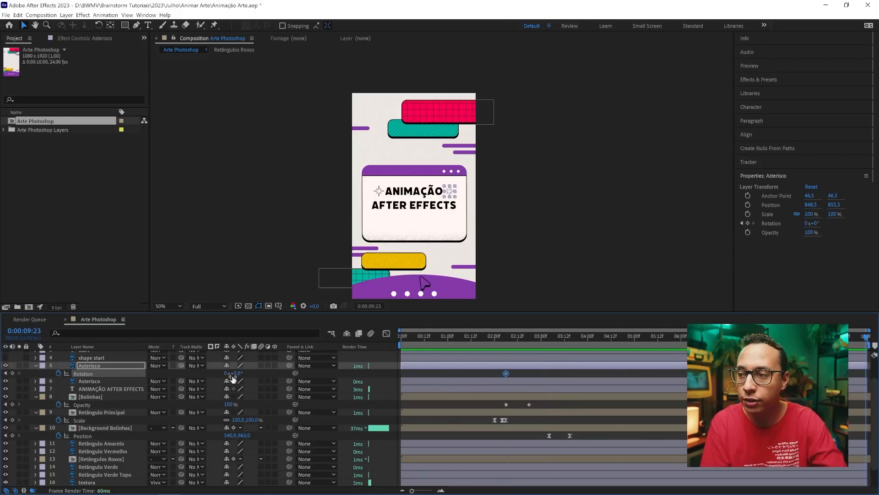
left_click_drag(235, 374, 438, 373)
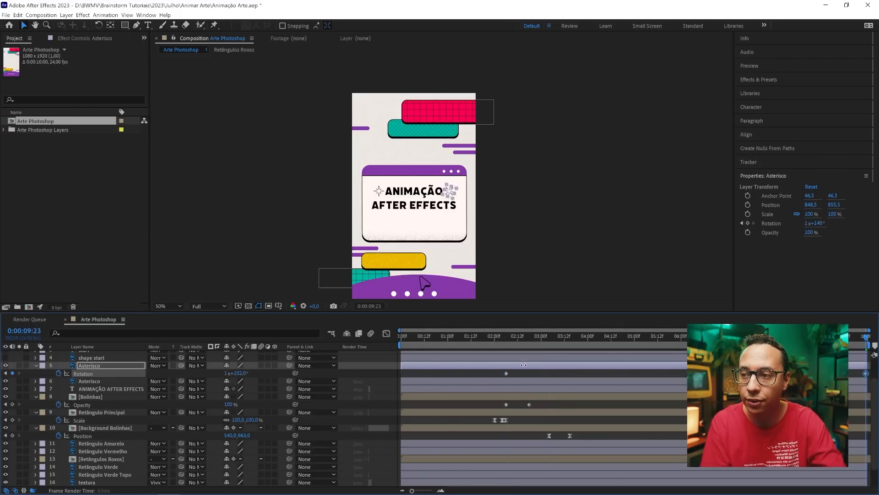
Return to the first Rotation keyframe at 0:00:02:06 and preview the asterisk spinning beside the title.
key("j")
key("j")
key("j")
key("j")
left_click(524, 372)
key("space")
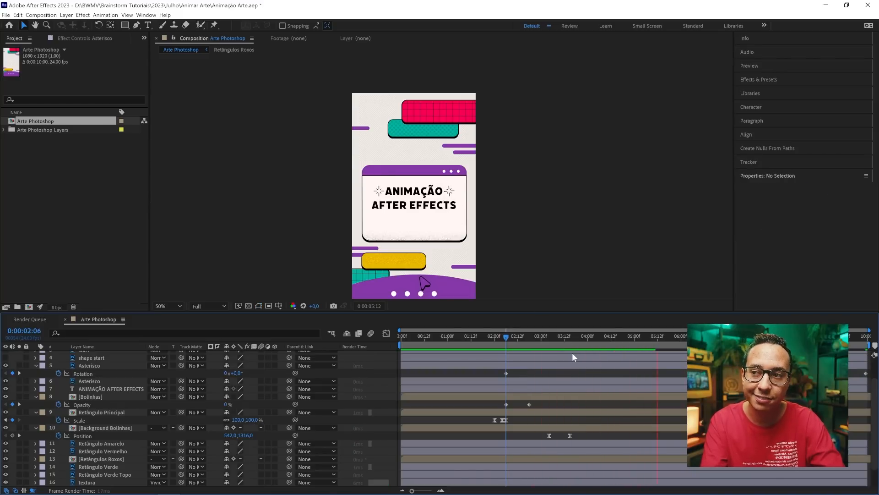
Keyframe the Rotation of Asterisco layer 6 from 0° at 0:00:02:06 to a new value at 0:00:09:23 and preview the result.
left_click(91, 381)
key("r")
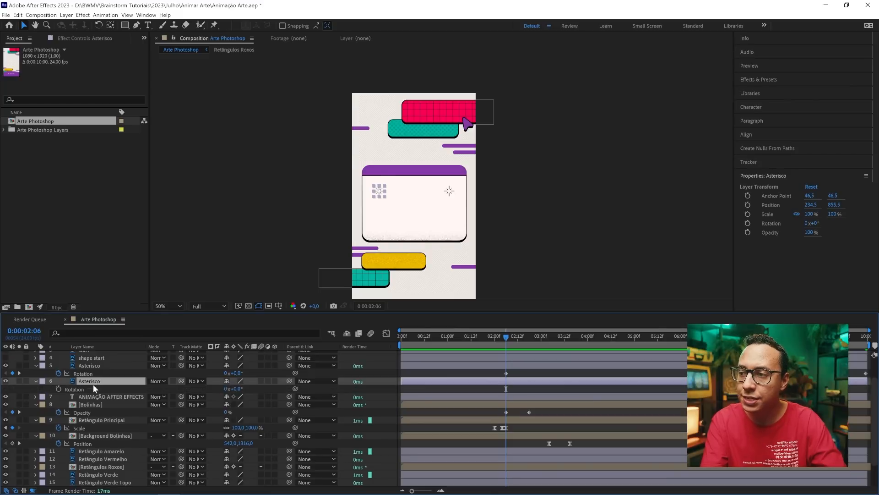
left_click(59, 388)
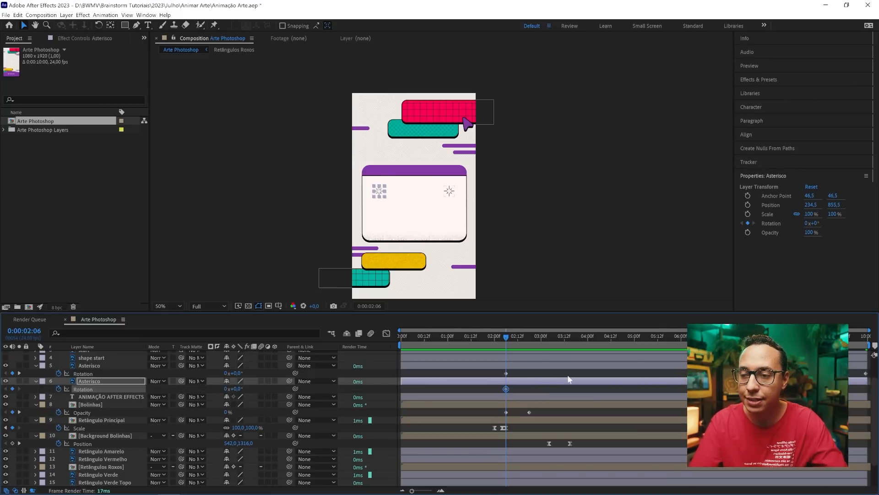
left_click(866, 340)
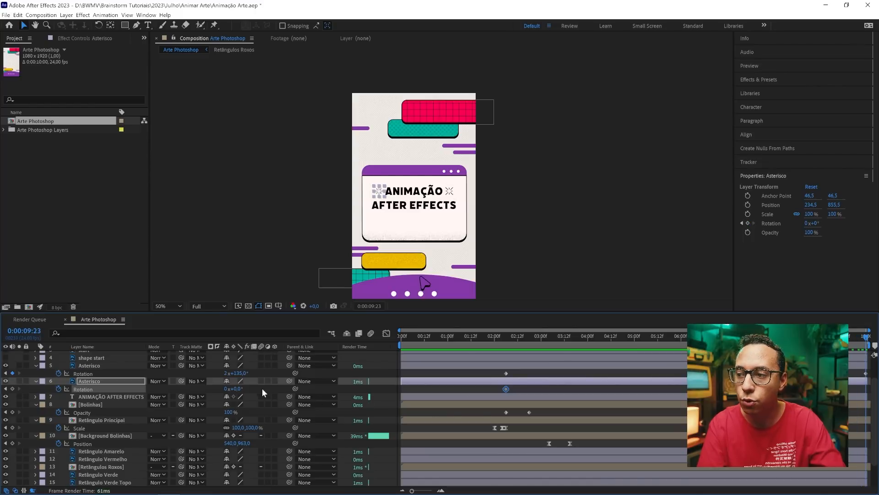
left_click_drag(238, 390, 228, 389)
key("space")
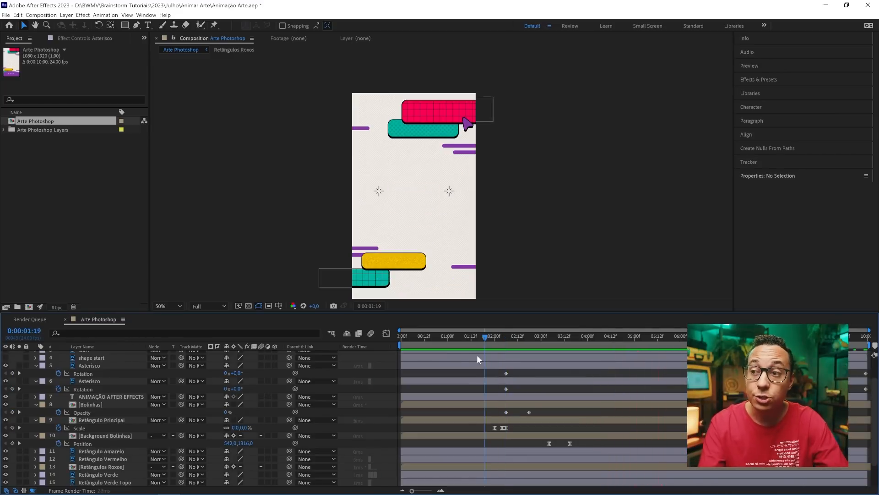
mouse_move(476, 355)
left_mouse_down()
mouse_move(433, 353)
mouse_move(507, 354)
mouse_move(479, 355)
left_mouse_up()
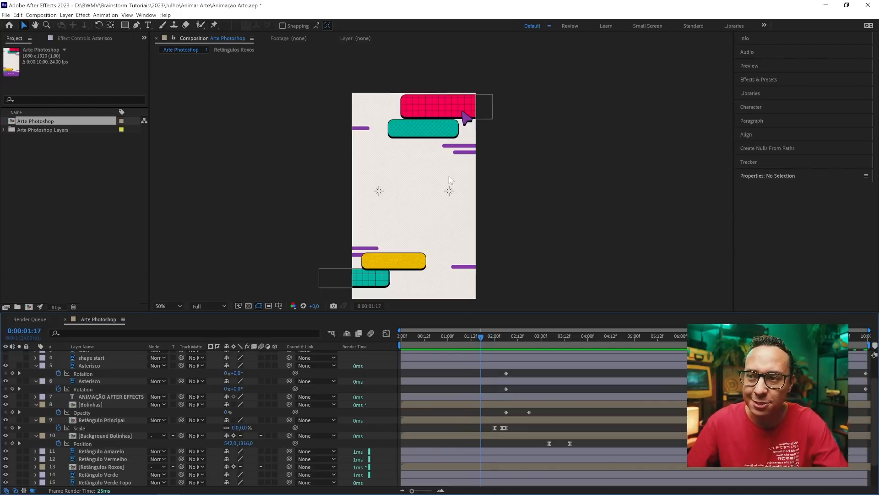
Keyframe the Scale of both Asterisco layers at 0% at 0:00:02:06.
mouse_move(497, 341)
left_mouse_down()
mouse_move(517, 342)
mouse_move(505, 340)
left_mouse_up()
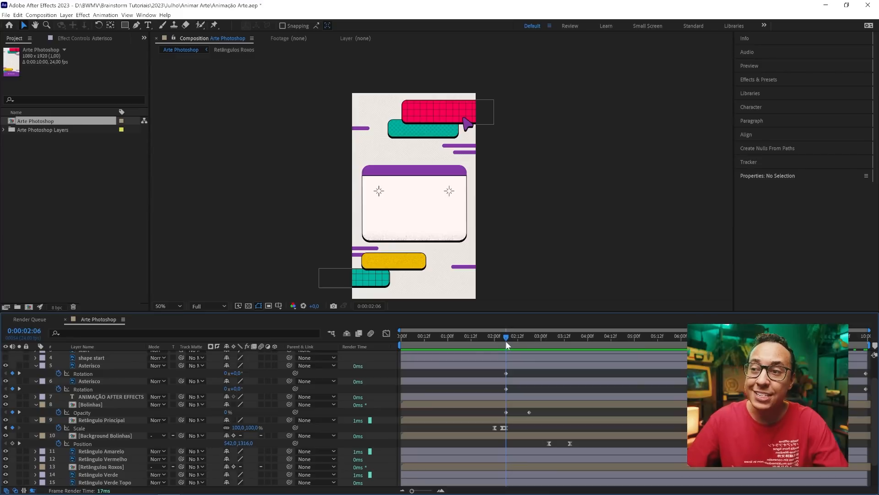
left_click(105, 364)
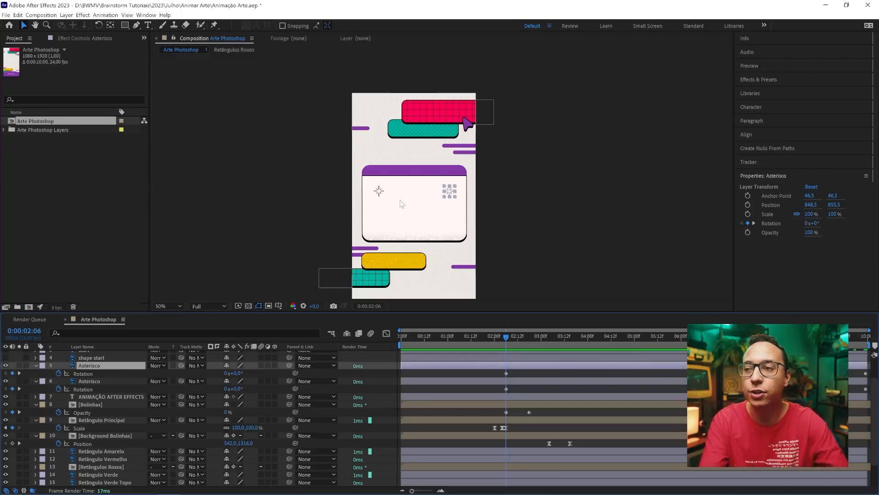
key("s")
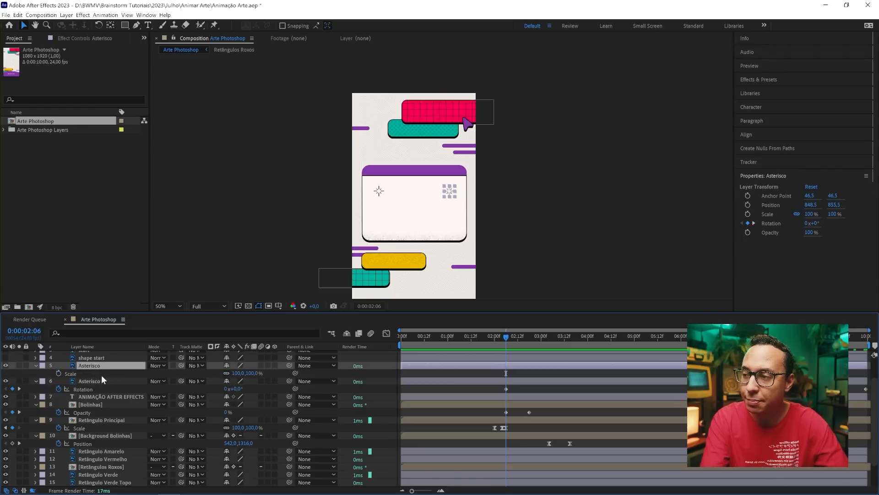
left_click(104, 380)
key("s")
key("period")
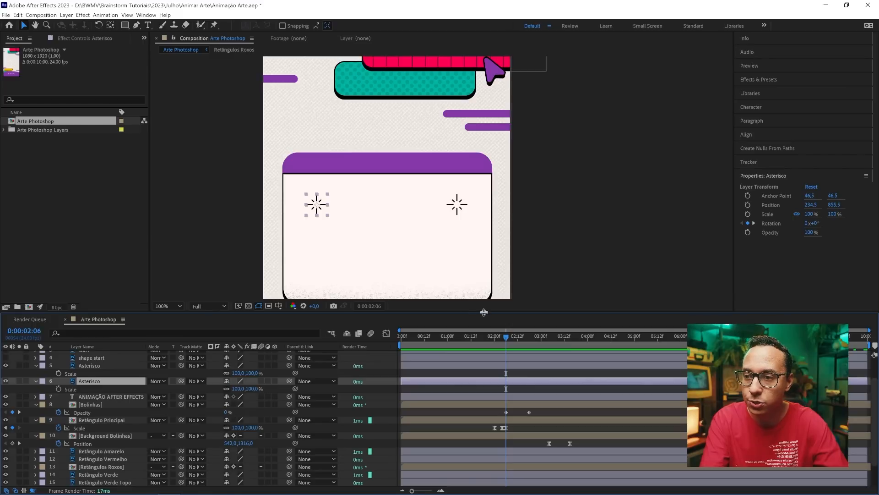
left_click(103, 365, "ctrl")
key("alt+shift+s")
left_click(240, 373)
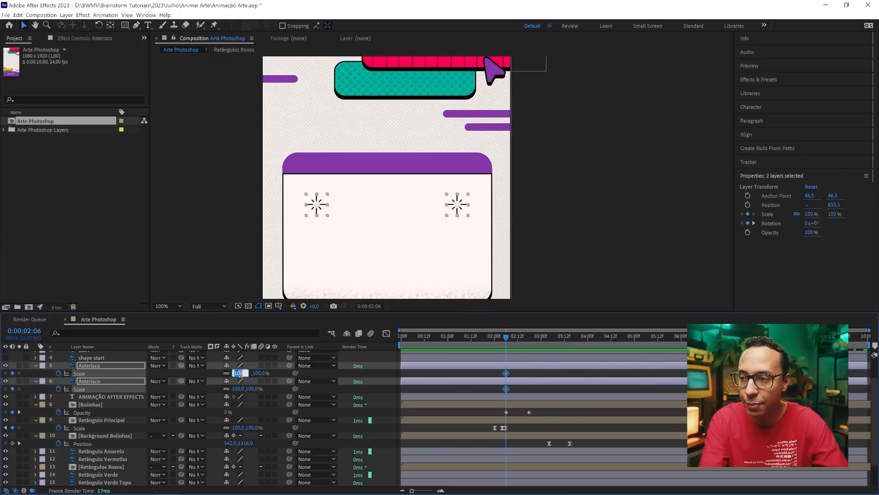
type("0")
key("Return")
Set the Scale of both Asterisco layers to 110% at 0:00:02:12 and 100% at 0:00:02:14.
left_click_drag(506, 339, 518, 343)
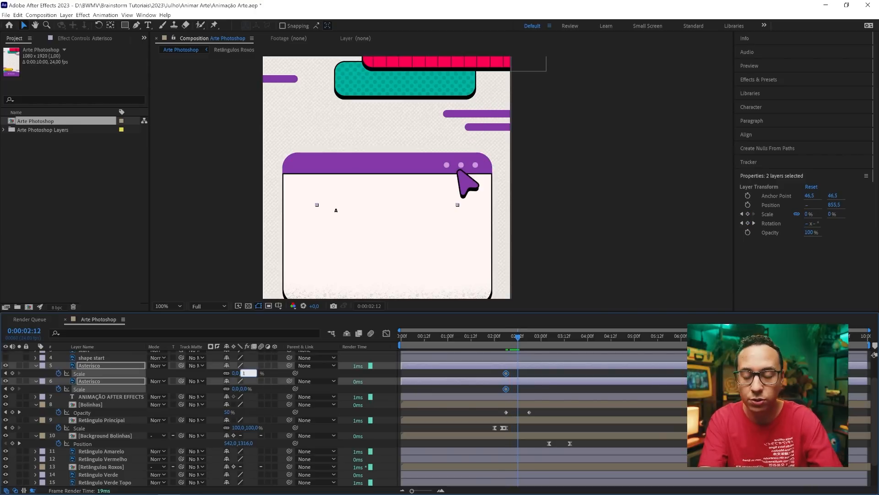
type("110")
key("Return")
left_click_drag(518, 341, 522, 342)
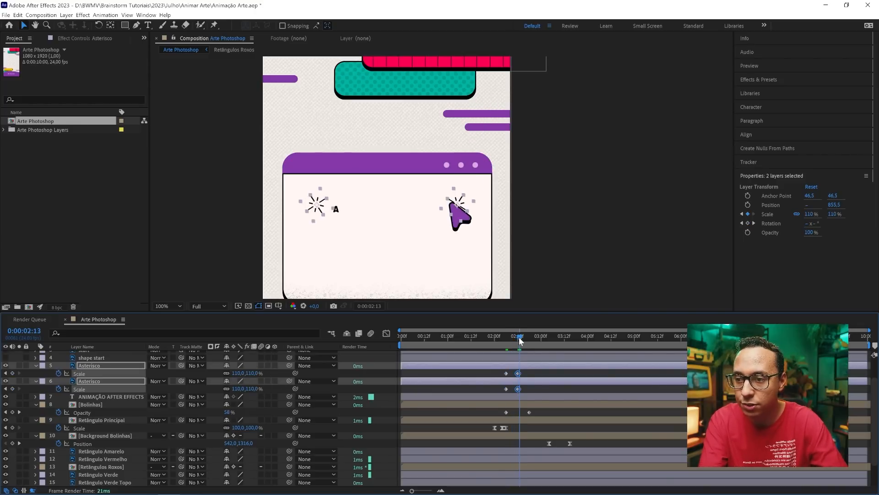
left_click(252, 373)
type("100")
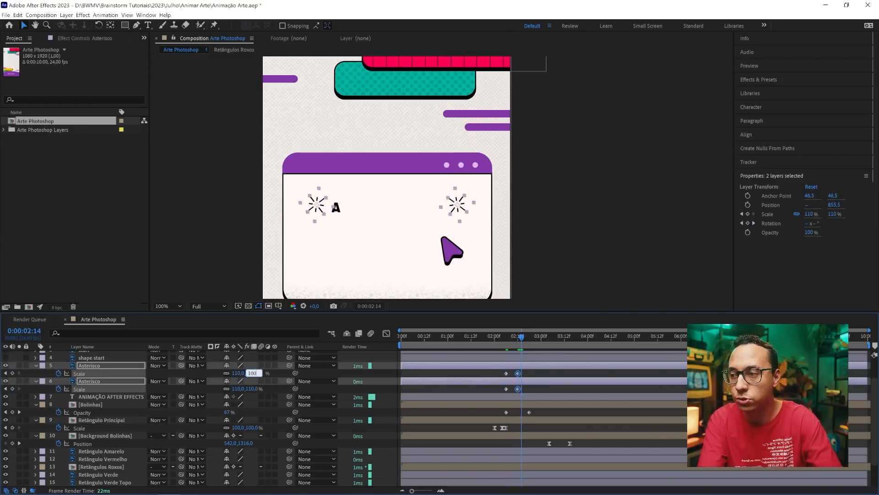
key("Return")
Apply Easy Ease to all Scale keyframes of the two Asterisco layers.
left_click_drag(533, 372, 486, 389)
key("F9")
left_click(487, 389)
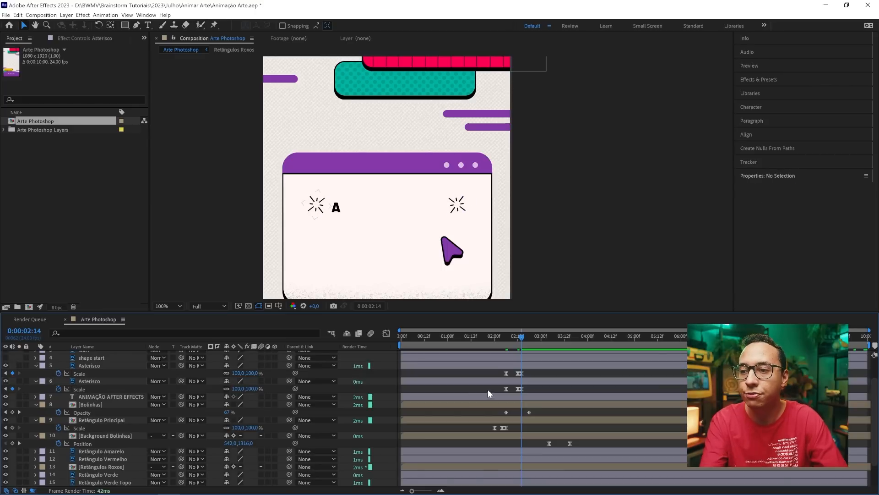
Shift the Scale keyframes of Asterisco layer 5 about two frames later so the two asterisks appear staggered.
left_click(504, 340)
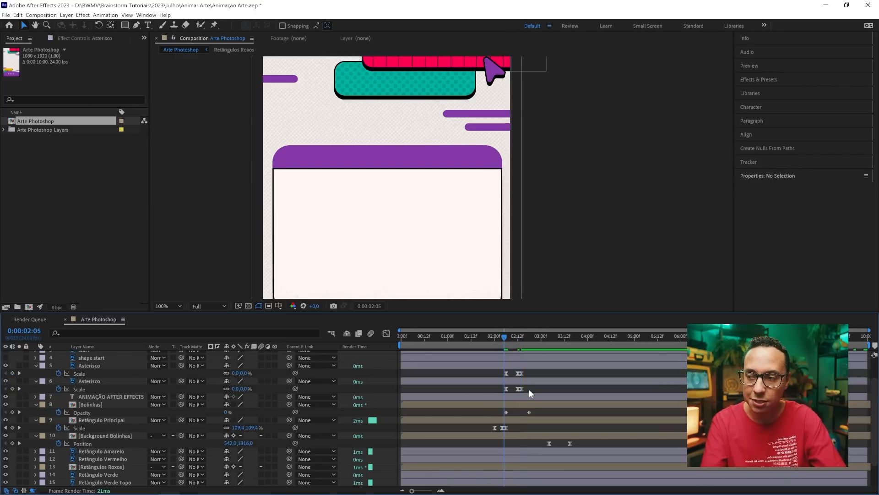
left_click_drag(527, 378, 496, 367)
left_click_drag(505, 338, 512, 338)
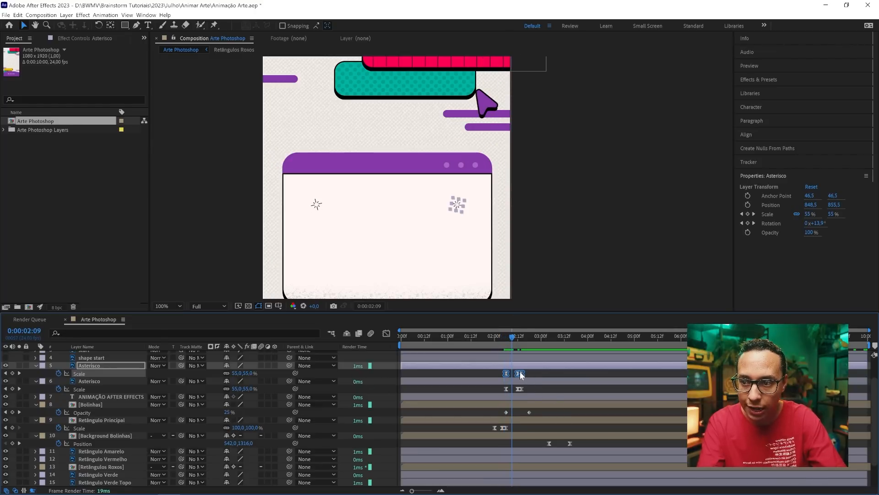
left_click_drag(522, 372, 525, 372)
left_click(535, 372)
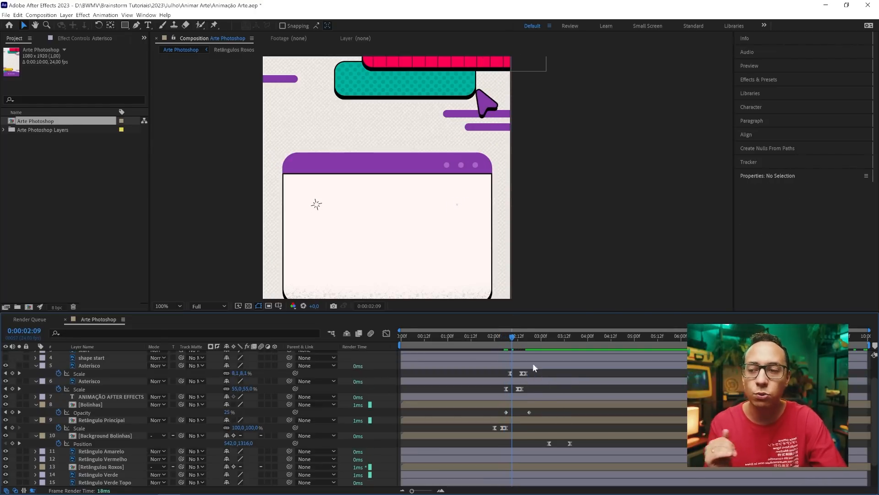
Preview the composition from 0:00:01:21 and check the asterisks popping in beside the title.
left_click_drag(511, 338, 487, 337)
scroll(456, 209, "down", 2)
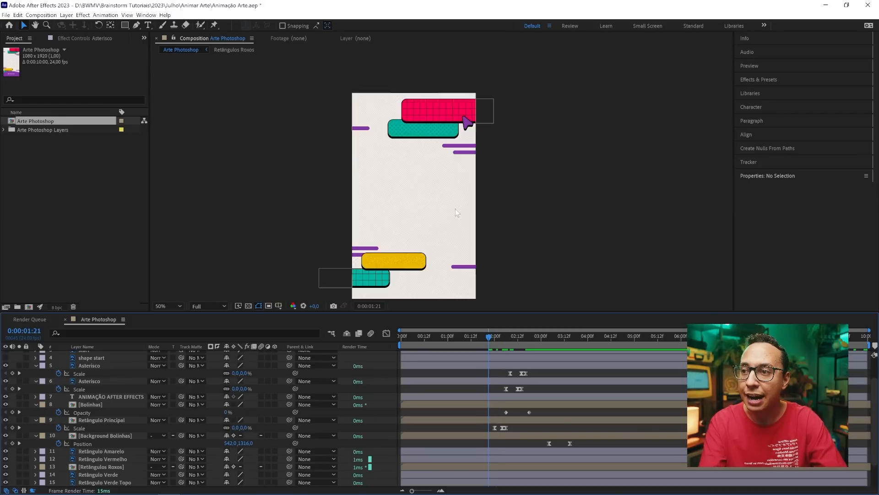
key("space")
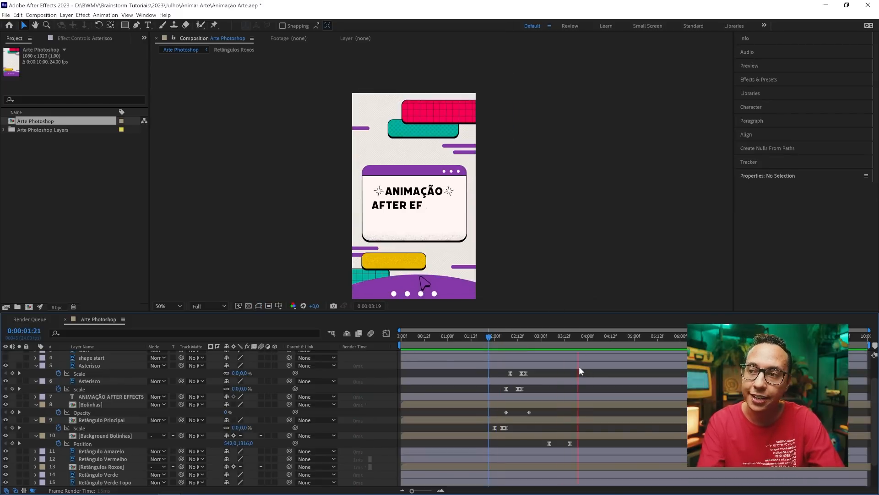
left_click(491, 345)
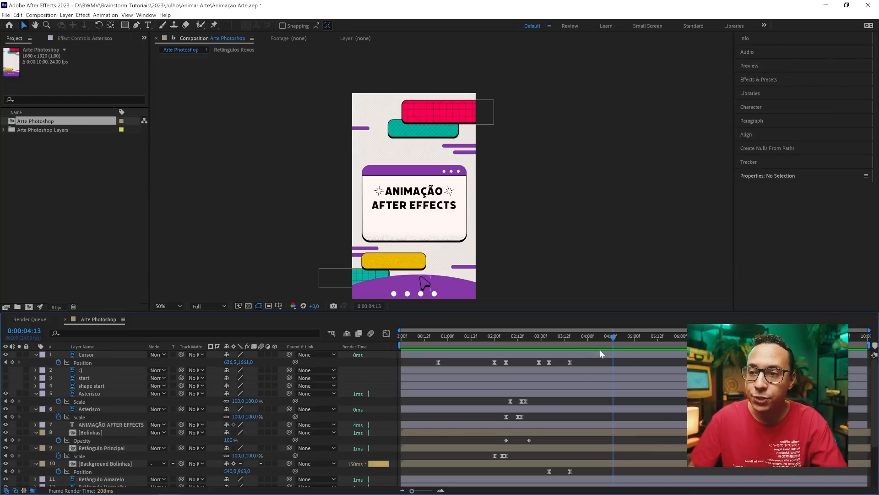
left_click_drag(600, 339, 543, 342)
key("space")
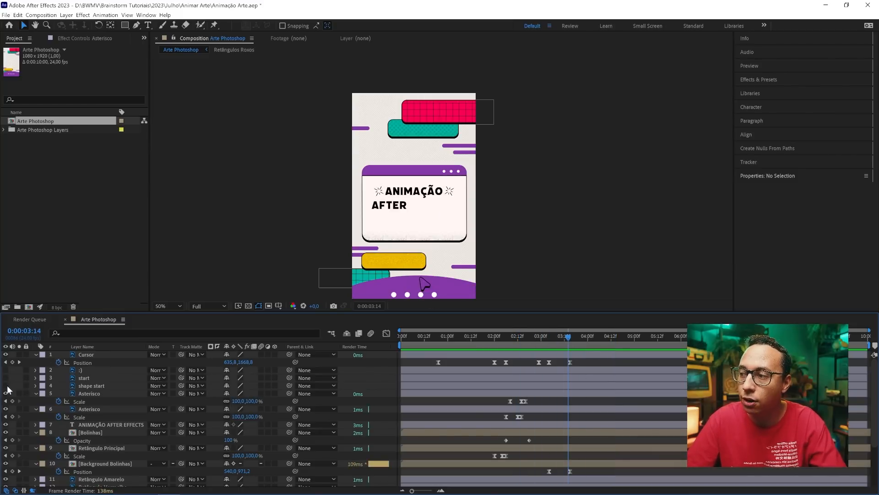
Turn on the visibility of the :), start and shape start layers that form the START button.
left_click_drag(6, 390, 8, 373)
scroll(439, 206, "up", 1)
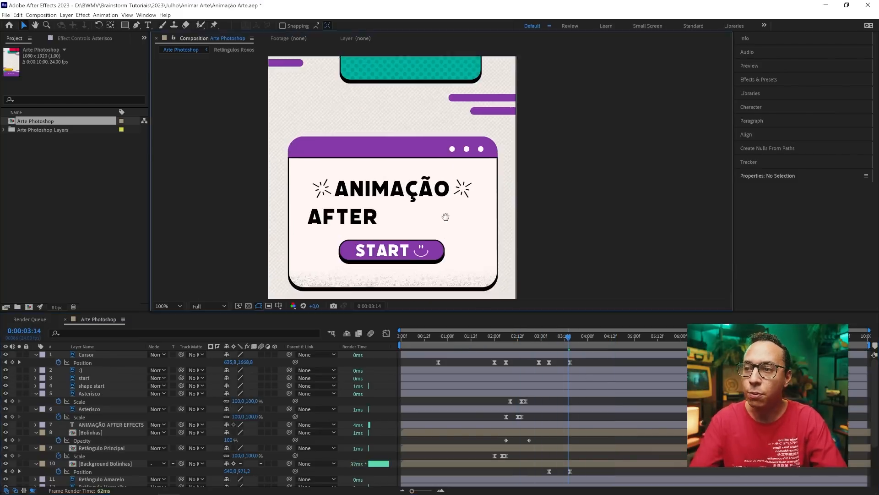
left_click_drag(446, 216, 453, 197)
Inspect the START button's separate parts by selecting its layers and toggling the visibility of its shape.
mouse_move(555, 335)
left_mouse_down()
mouse_move(542, 338)
mouse_move(562, 338)
left_mouse_up()
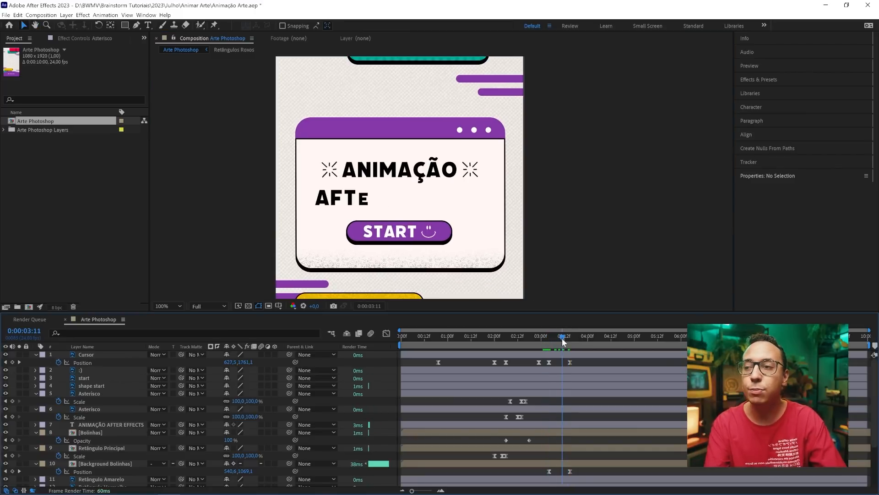
left_click(82, 371)
left_click(83, 378)
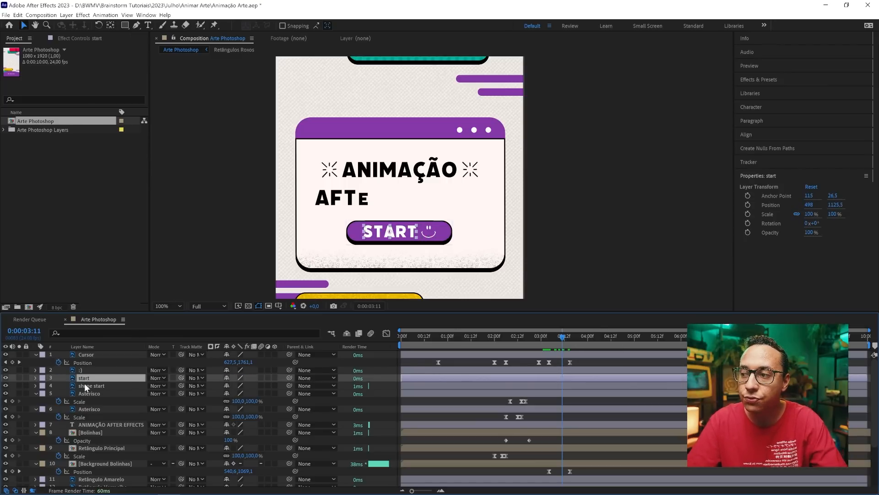
left_click(6, 370)
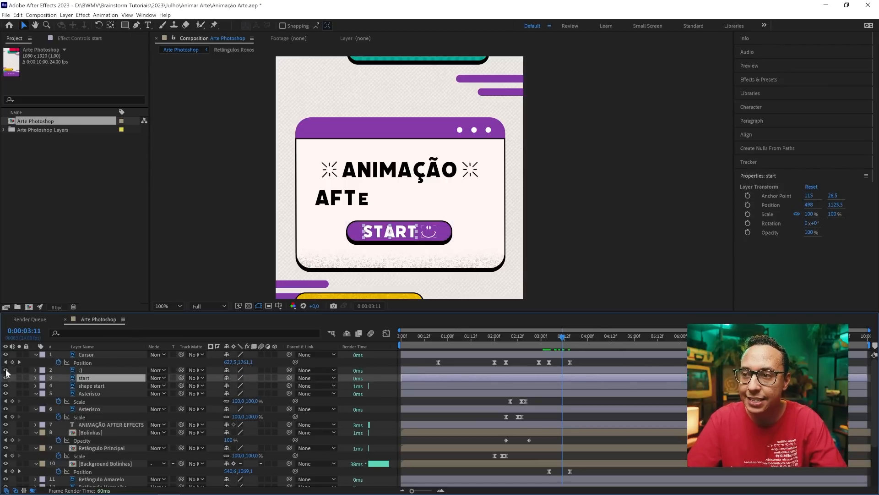
left_click(6, 385)
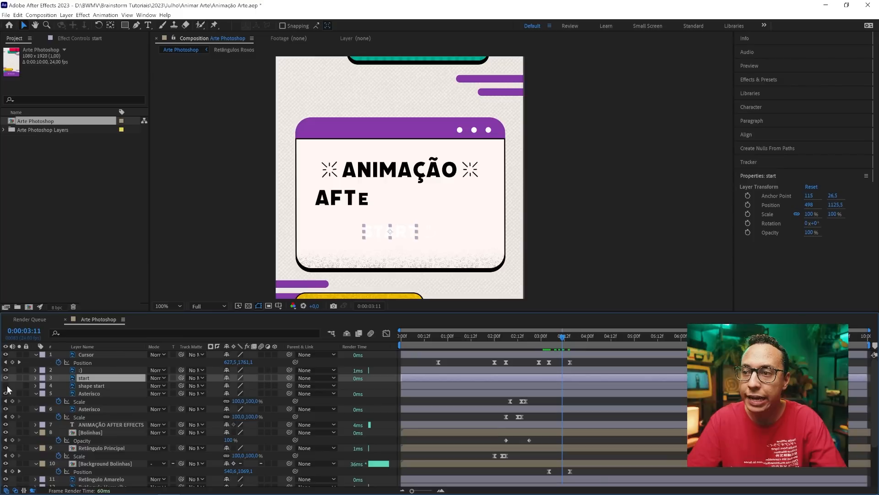
left_click(6, 385)
left_click(6, 386)
left_click(6, 386)
Parent the :) and start layers to the shape start layer.
left_click_drag(562, 342, 530, 348)
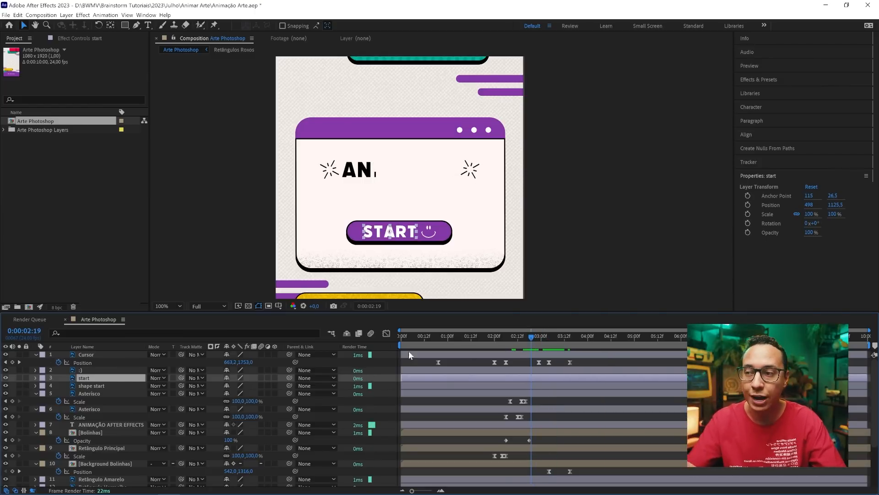
left_click(97, 371)
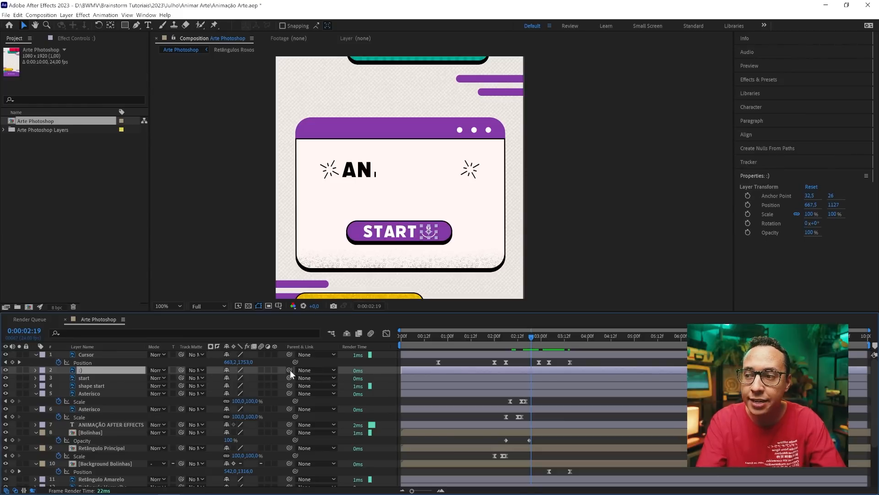
left_click_drag(290, 369, 105, 386)
left_click(73, 377)
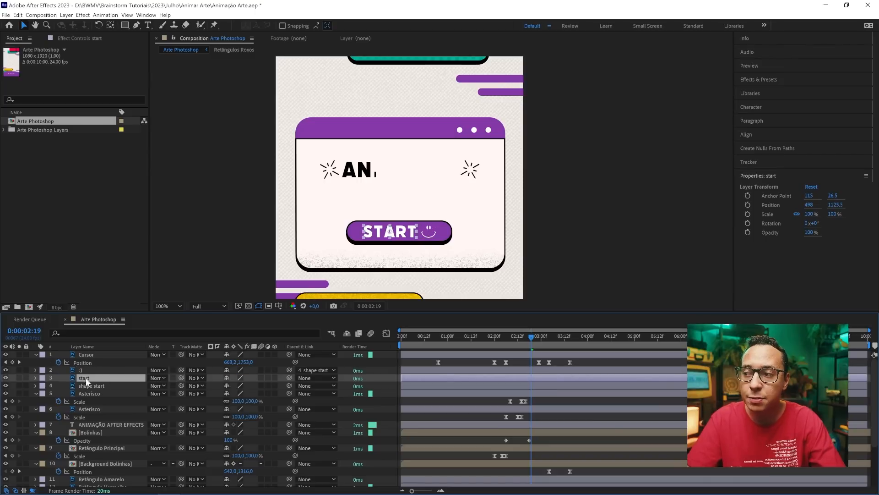
left_click_drag(290, 377, 100, 385)
Reveal the Scale property of shape start, test resizing the button with its parented layers, and undo the resize.
key("s")
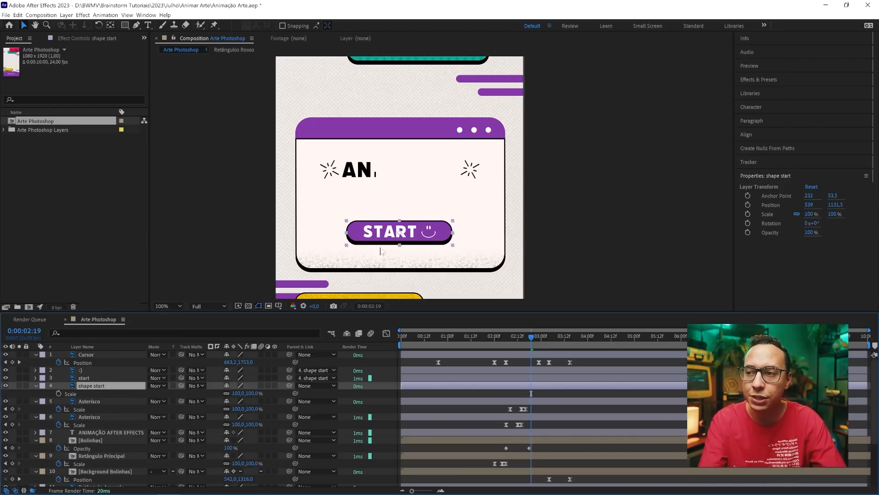
left_click_drag(257, 393, 259, 392)
key("ctrl+z")
Keyframe the Scale of shape start at 0% at 0:00:03:11.
left_click_drag(531, 338, 562, 345)
left_click(59, 393)
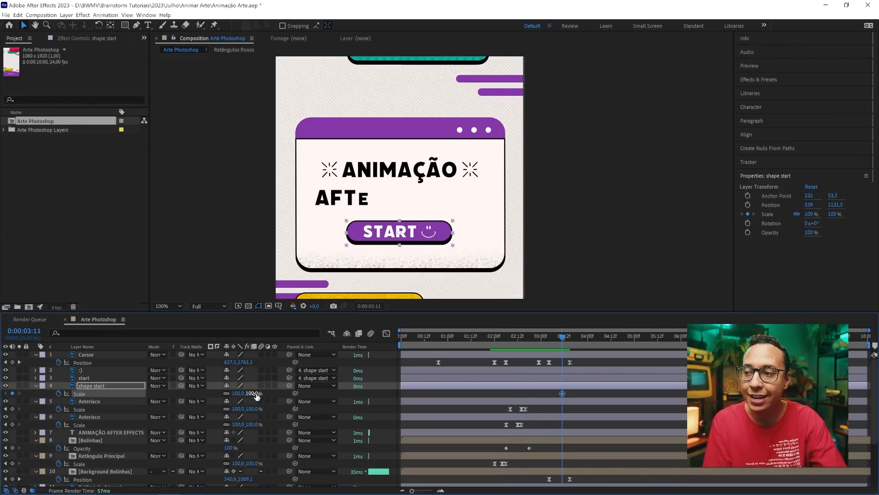
type("0")
key("Return")
Set the Scale of shape start to 110% at 0:00:03:18.
key("Page_Down")
key("Page_Down")
key("Page_Down")
key("Page_Down")
key("Page_Down")
key("Page_Down")
key("Page_Down")
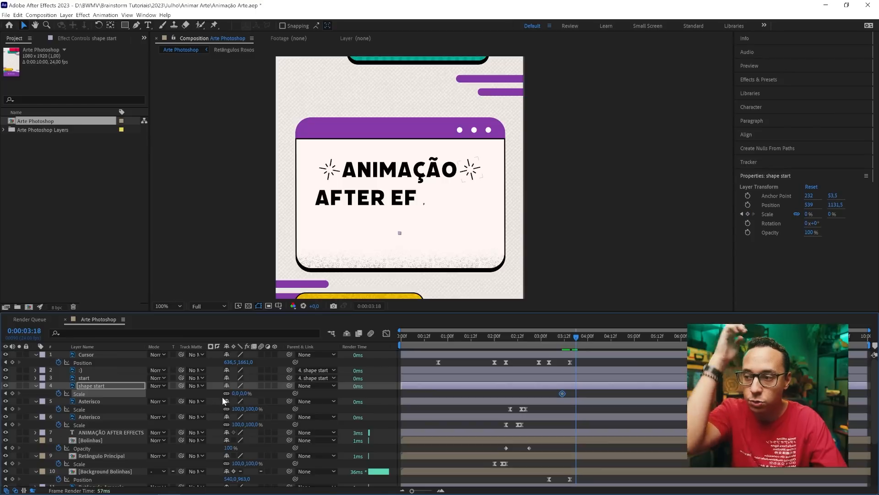
left_click(243, 392)
type("110")
key("Return")
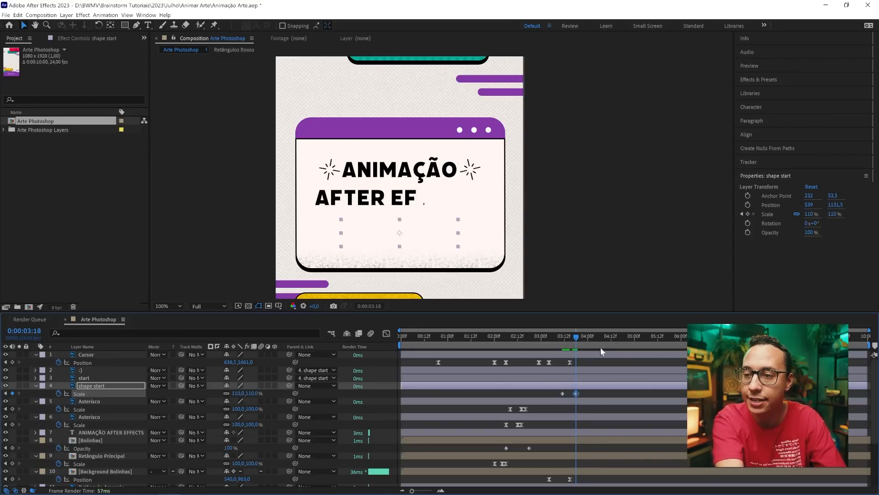
Set the Scale of shape start to 100% at 0:00:03:21 and apply Easy Ease to its three Scale keyframes.
left_click(580, 340)
key("Page_Down")
left_click(239, 394)
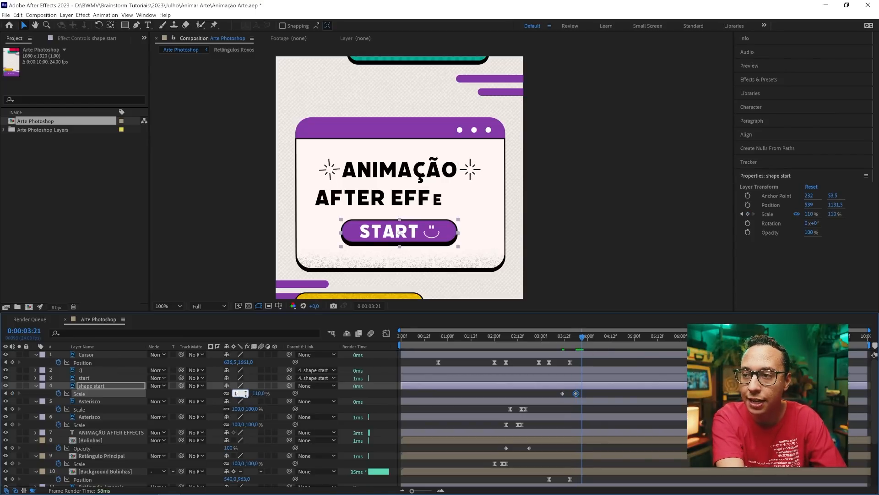
key("Return")
left_click_drag(543, 392, 590, 396)
key("F9")
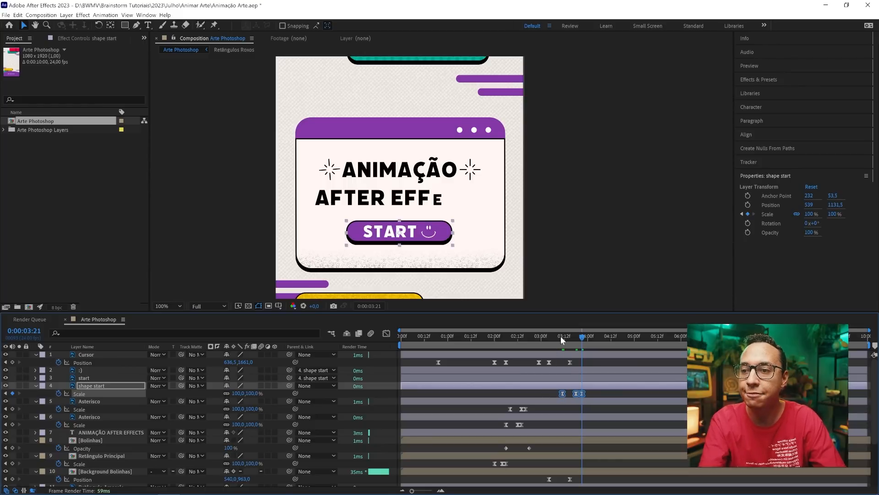
Preview the START button's pop-in animation from 0:00:03:04 with the whole artwork in view.
left_click(560, 336)
key("F2")
key("space")
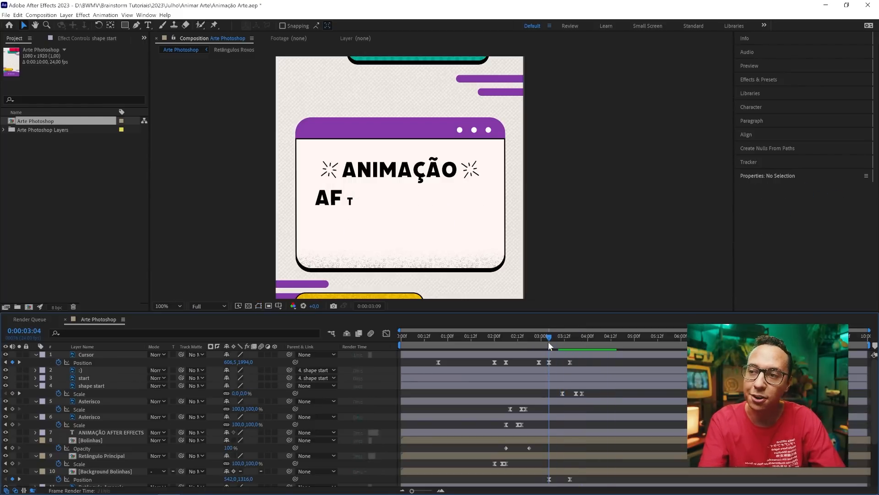
scroll(512, 234, "down", 2)
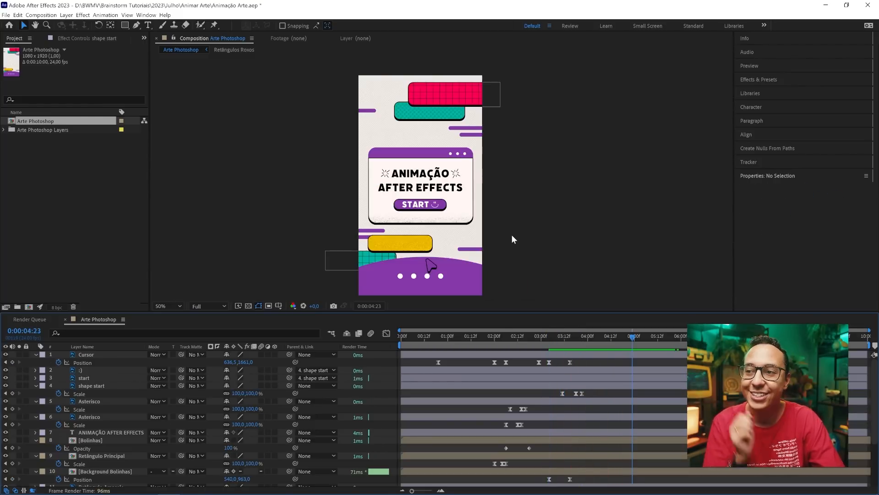
Open the Retângulos Roxos precomposition from the Arte Photoshop composition.
left_click_drag(594, 337, 384, 337)
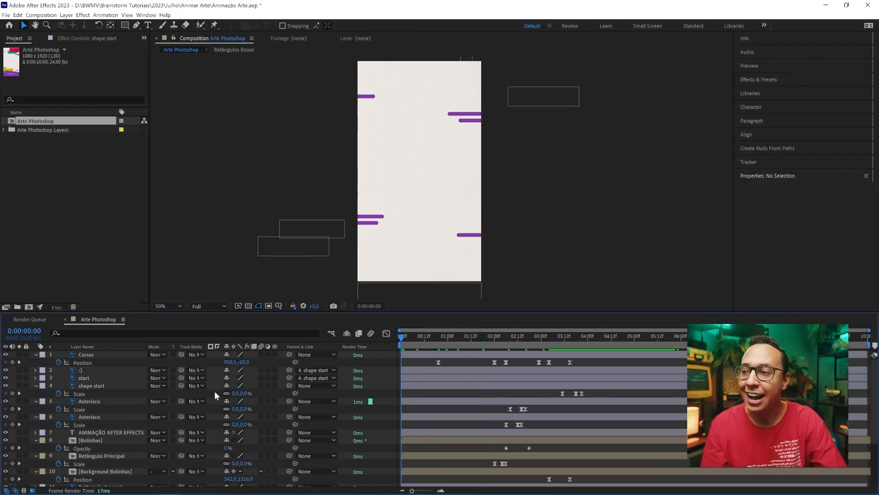
left_click(120, 440)
scroll(124, 450, "down", 3)
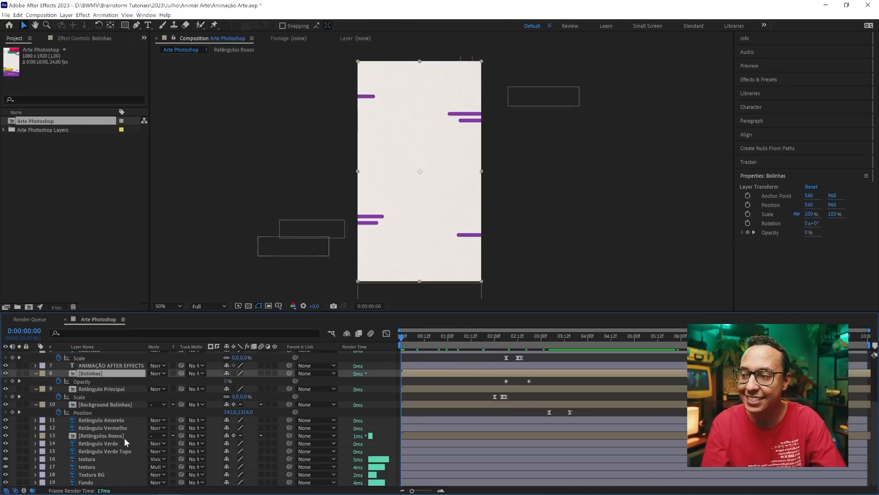
left_click(124, 436)
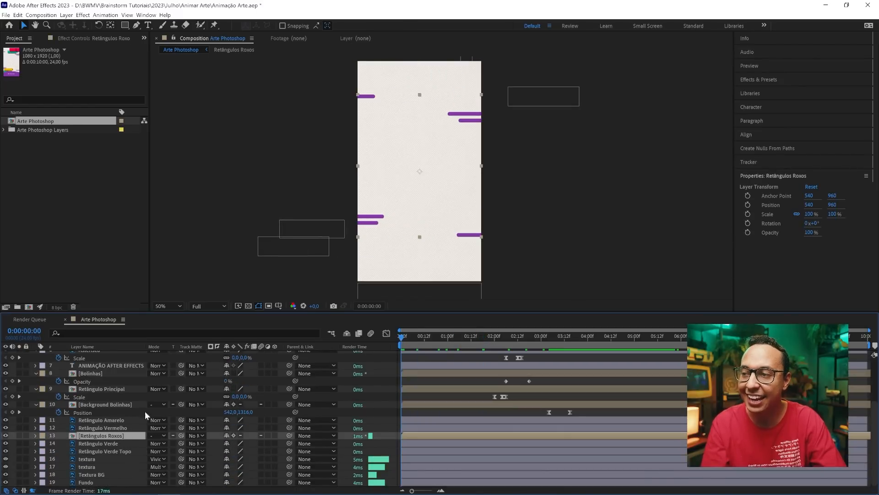
left_click(6, 435)
left_click(6, 435)
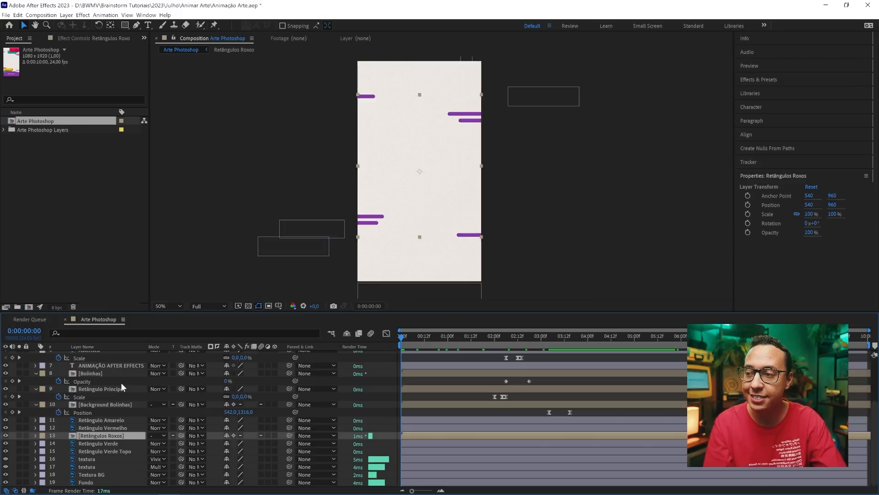
double_click(73, 434)
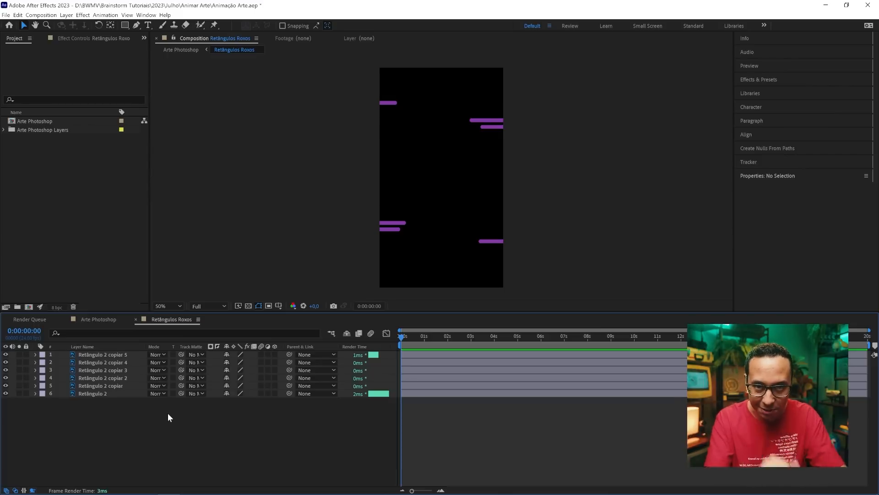
Reveal the Position keyframes of the purple rectangles and preview their slide-in animation.
key("u")
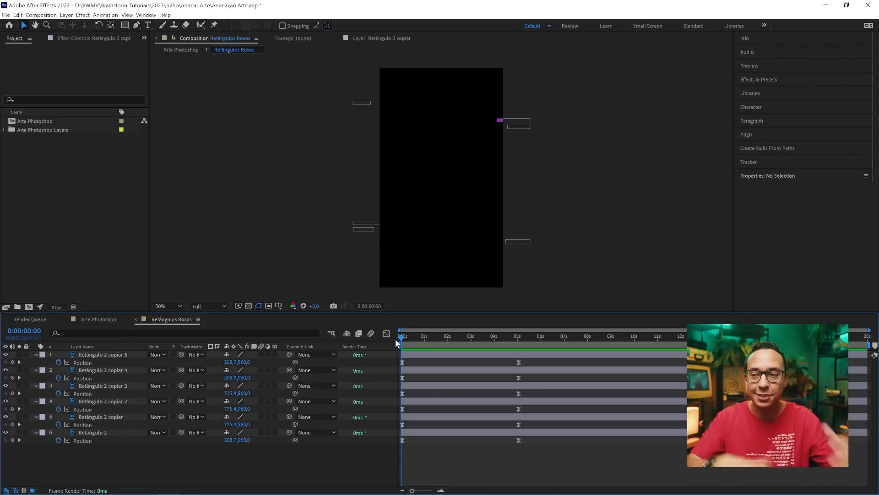
key("space")
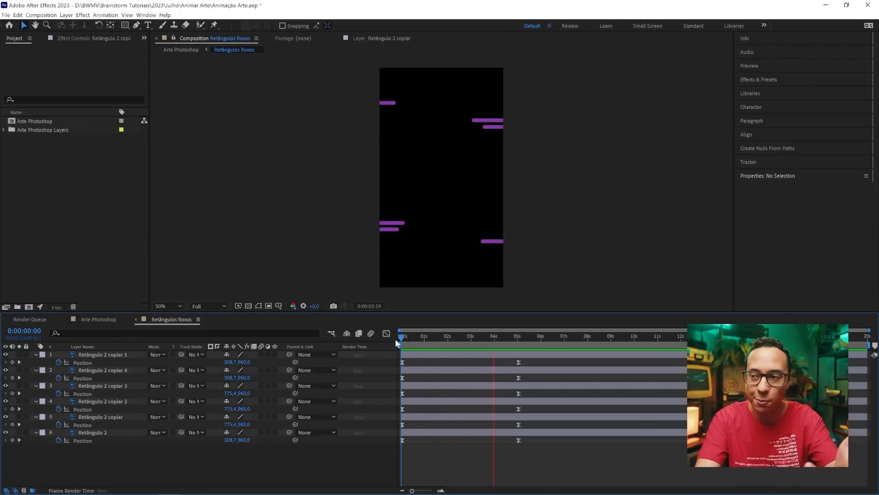
key("space")
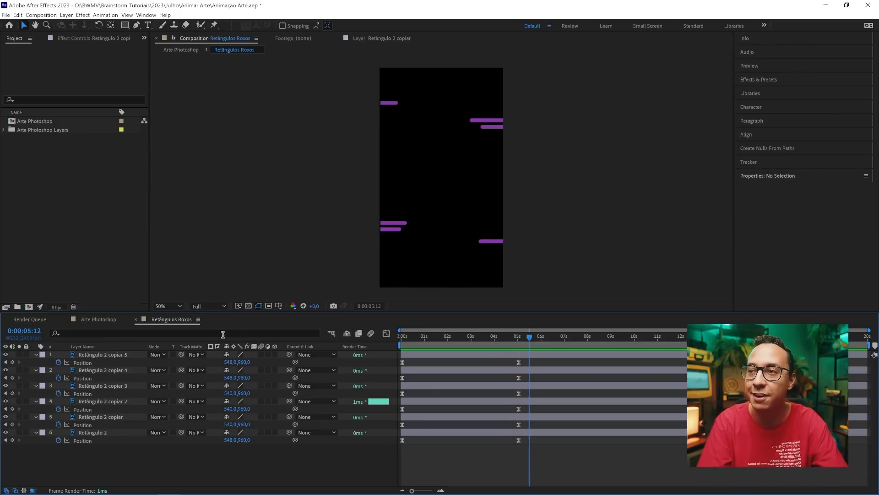
key("j")
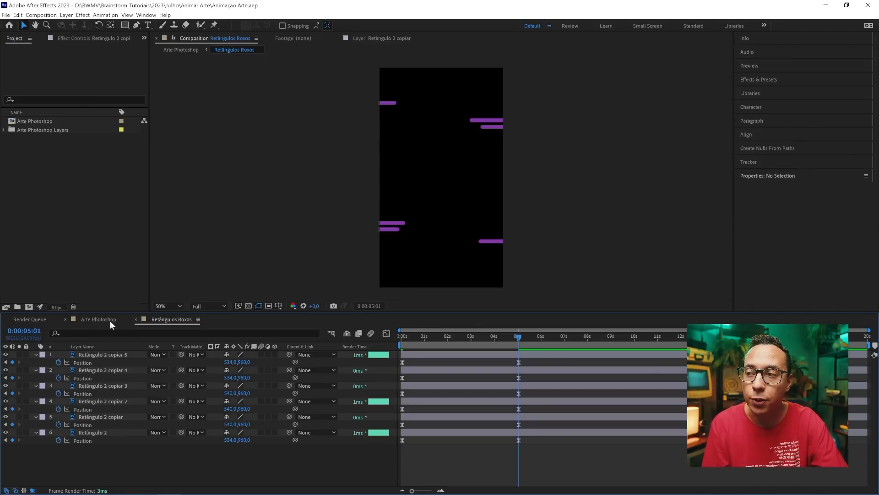
Return to the Arte Photoshop composition and preview the full animation from the beginning.
left_click(102, 319)
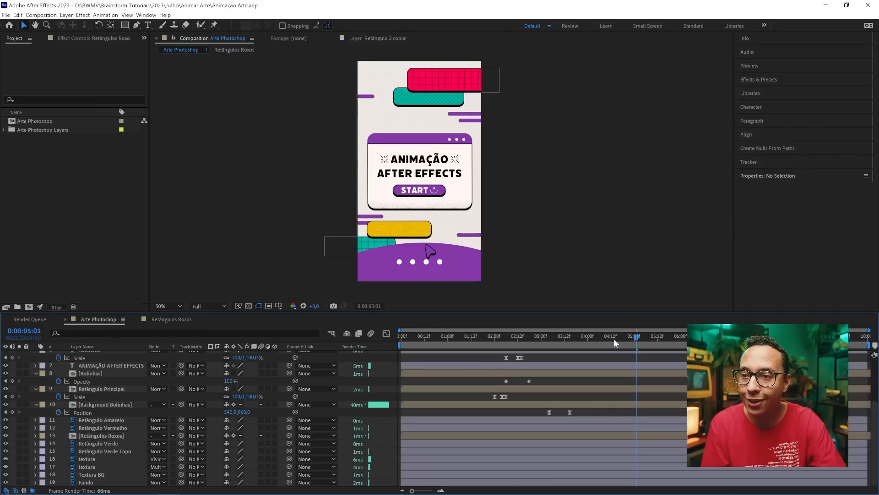
key("Home")
key("space")
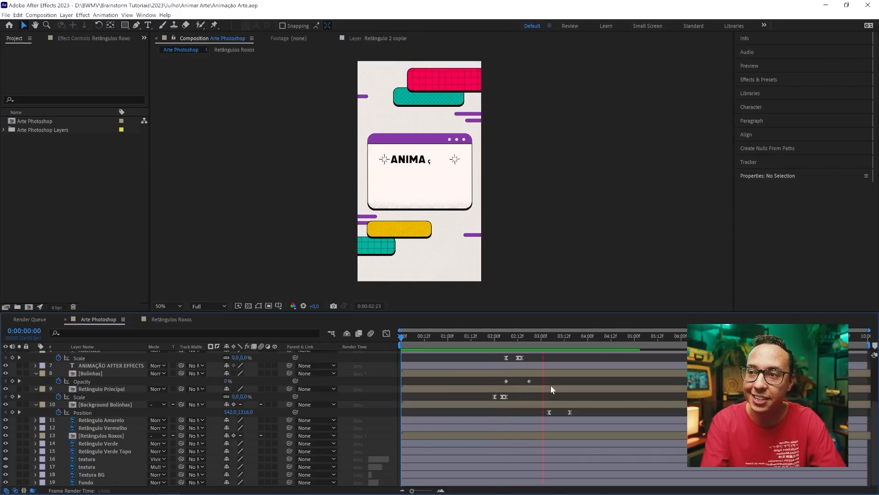
mouse_move(621, 339)
left_mouse_down()
mouse_move(612, 339)
mouse_move(634, 339)
left_mouse_up()
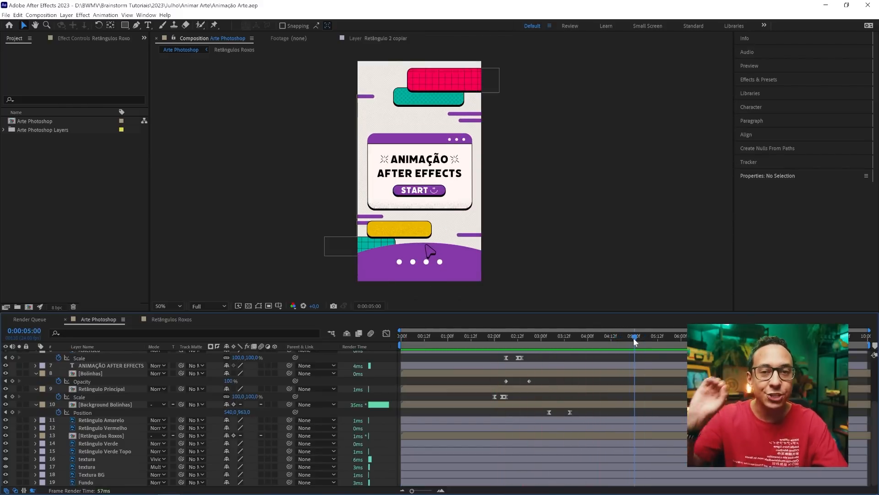
Keyframe the Cursor layer's Position at 0:00:04:14 and move it onto the START button at 0:00:05:12.
scroll(132, 401, "up", 5)
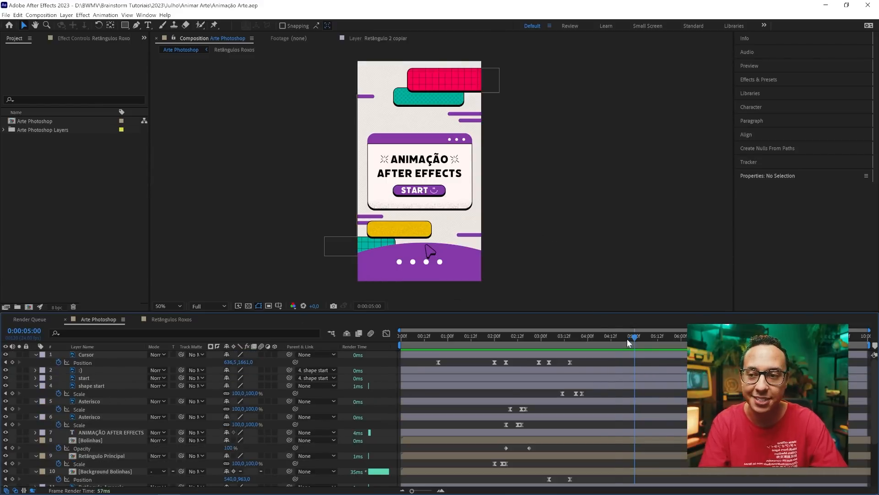
left_click_drag(627, 339, 614, 339)
scroll(630, 415, "down", 2)
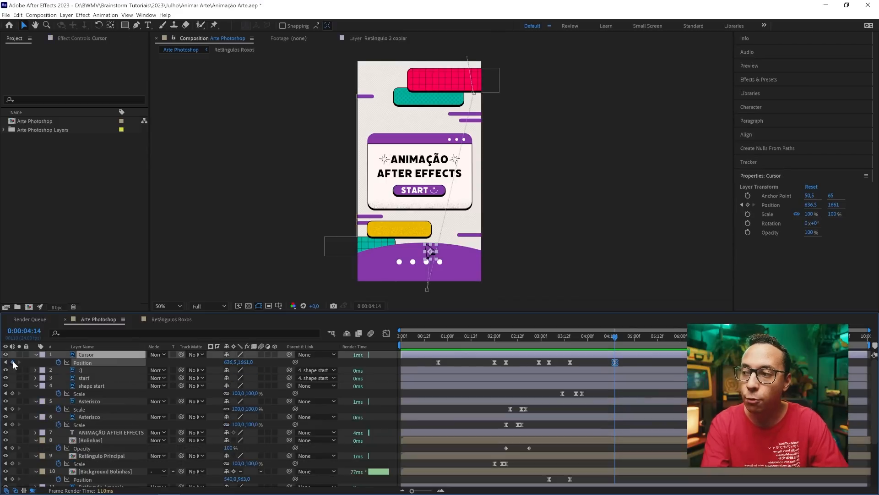
left_click(12, 362)
left_click_drag(614, 339, 658, 338)
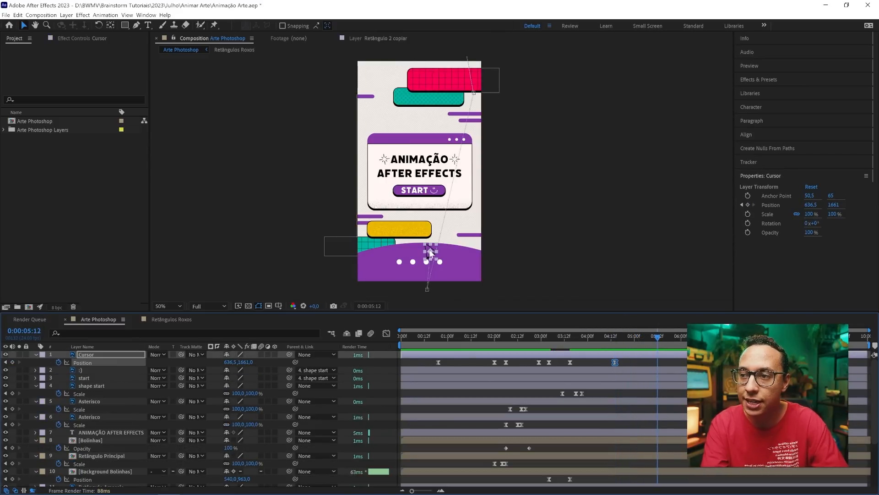
scroll(432, 262, "up", 1)
left_click_drag(423, 272, 407, 166)
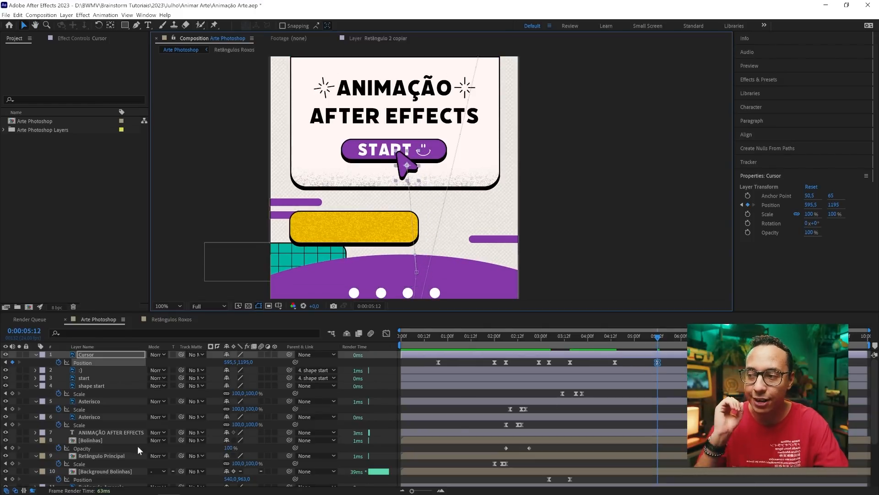
Keyframe the Scale of shape start at 100% at 0:00:05:12 and set it to 92% at 0:00:05:14.
left_click(109, 385)
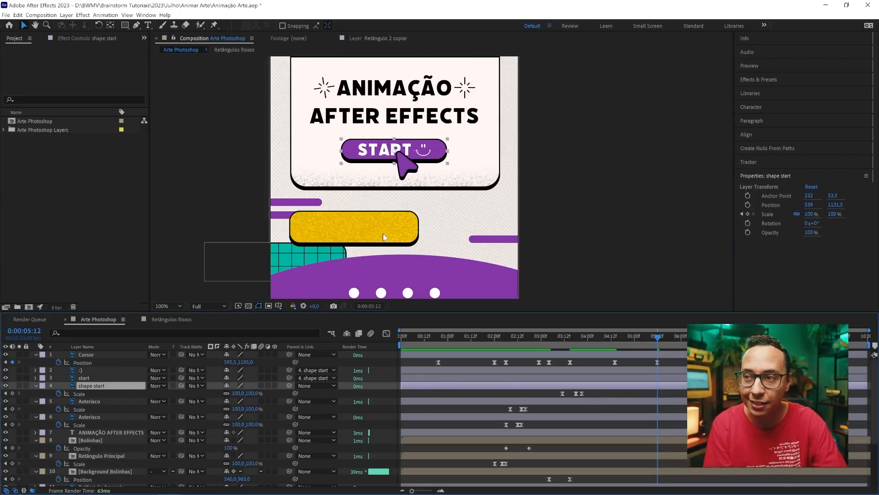
key("alt+shift+s")
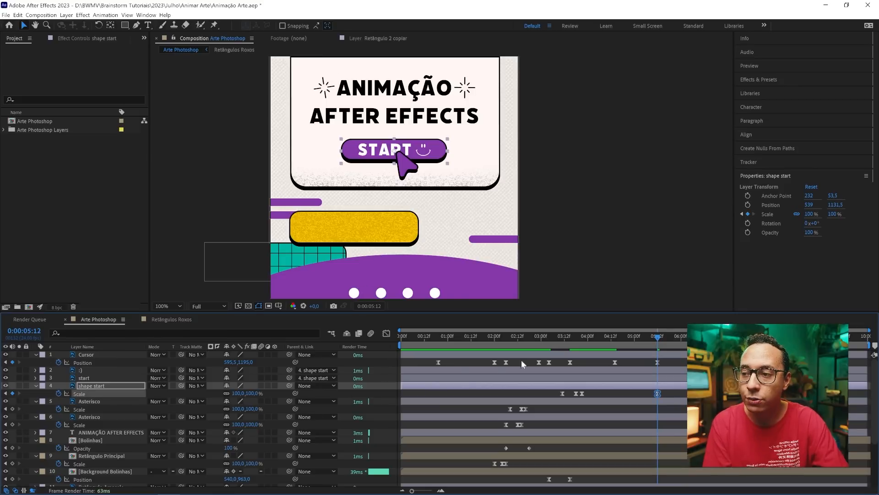
left_click(661, 338)
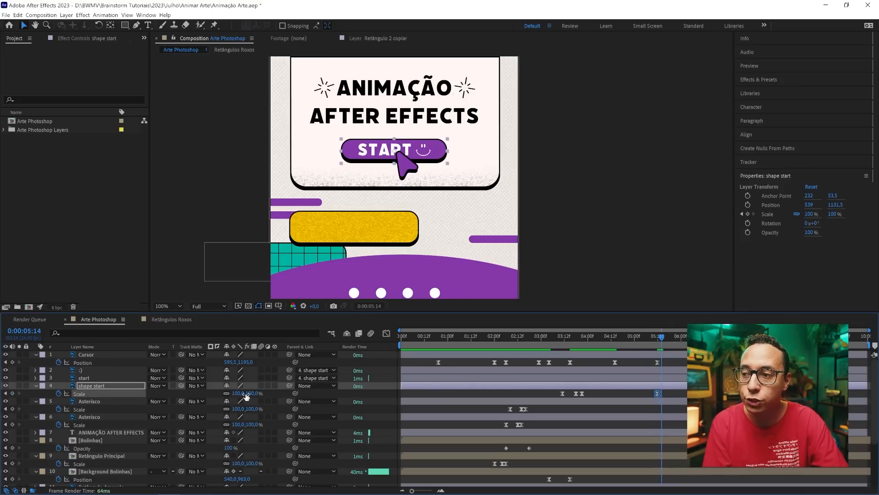
left_click_drag(250, 394, 247, 393)
Set the Scale of shape start to 110% at 0:00:05:16 and 100% at 0:00:05:18.
key("Page_Down")
key("Page_Down")
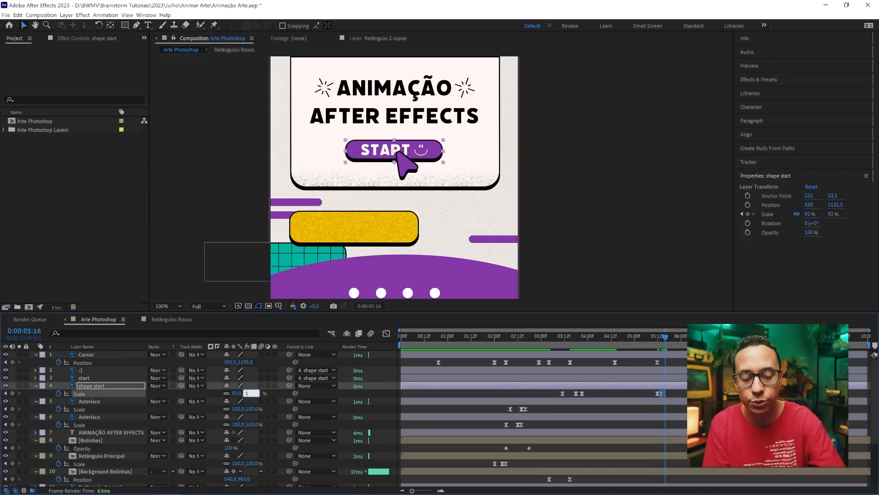
left_click(668, 337)
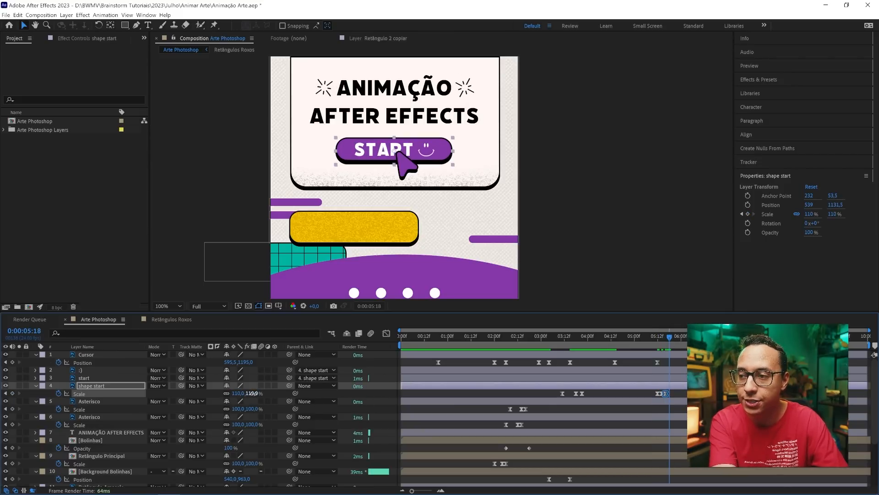
Preview the whole animation from the beginning, including the cursor's click on the START button.
key("space")
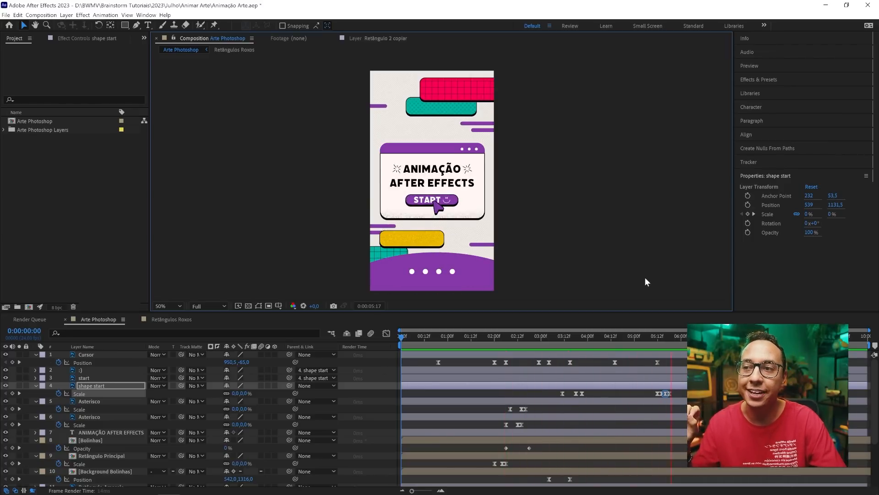
key("space")
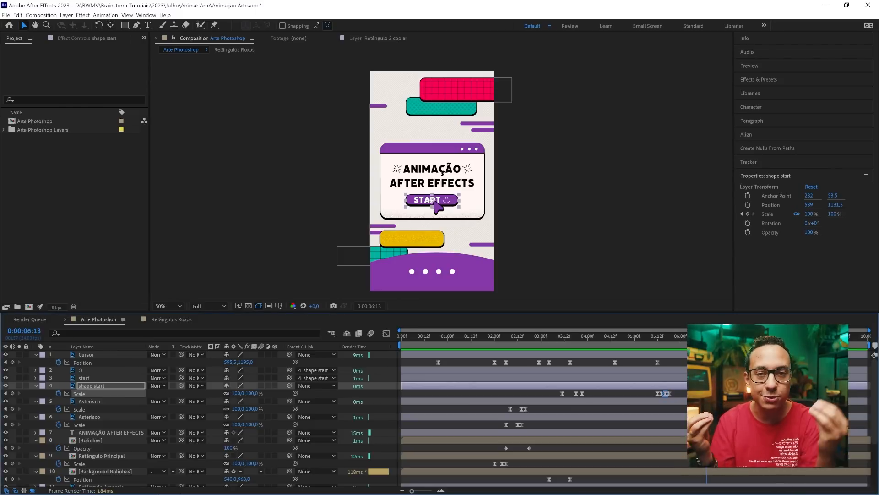
left_click(681, 364)
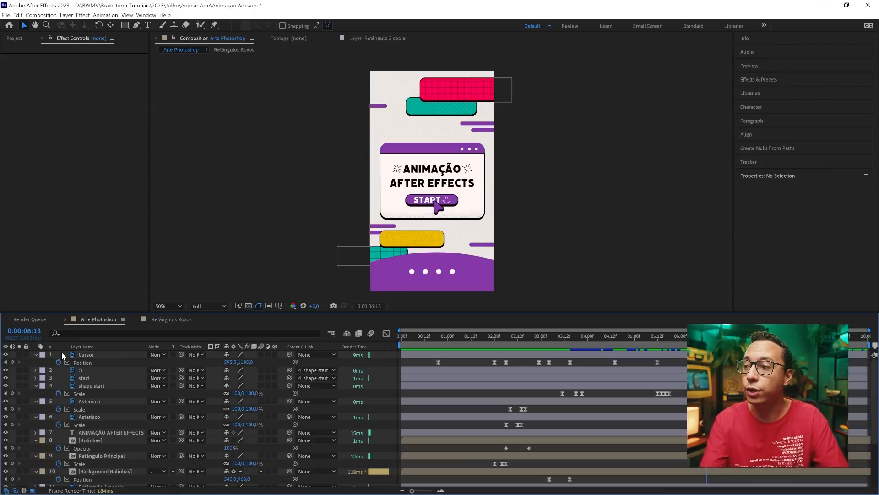
Add a new adjustment layer above all the other layers of Arte Photoshop.
right_click(63, 356)
mouse_move(114, 358)
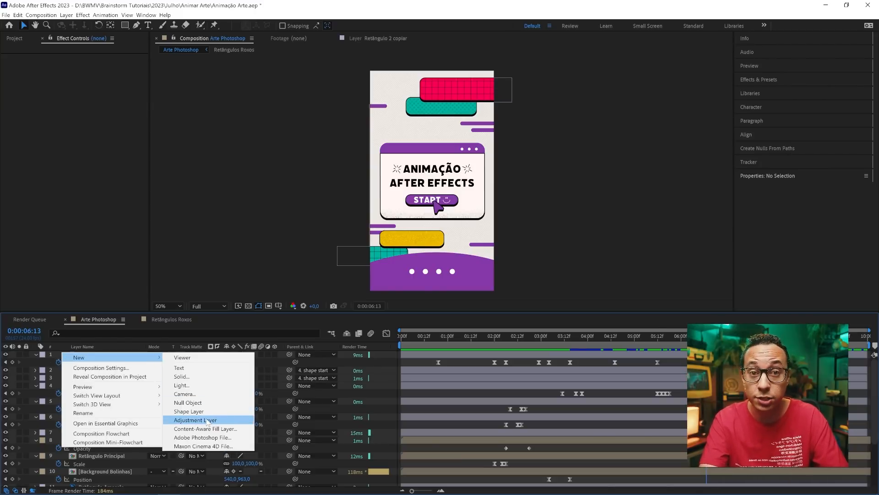
left_click(208, 421)
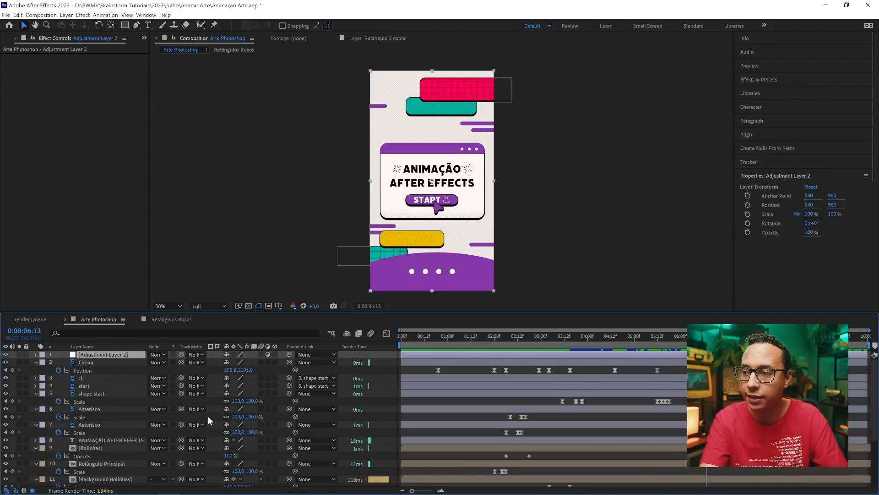
Apply the Noise effect to the adjustment layer with Amount of Noise at 5%.
key("Home")
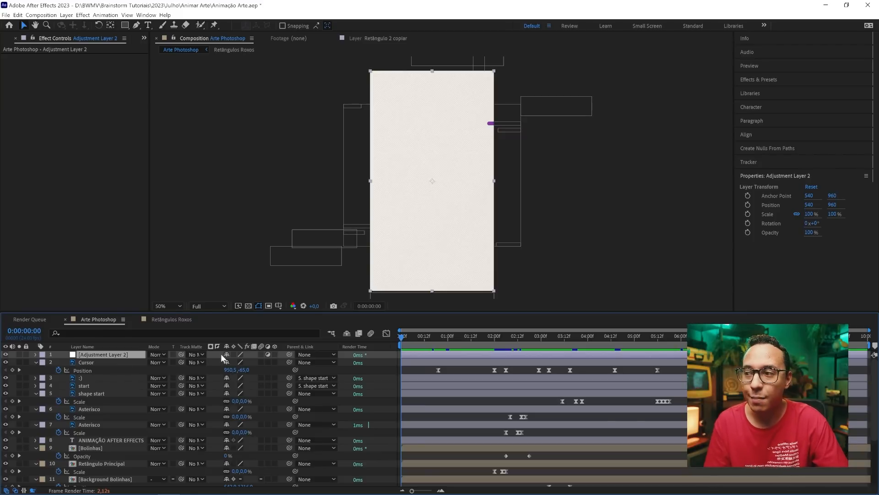
left_click(83, 15)
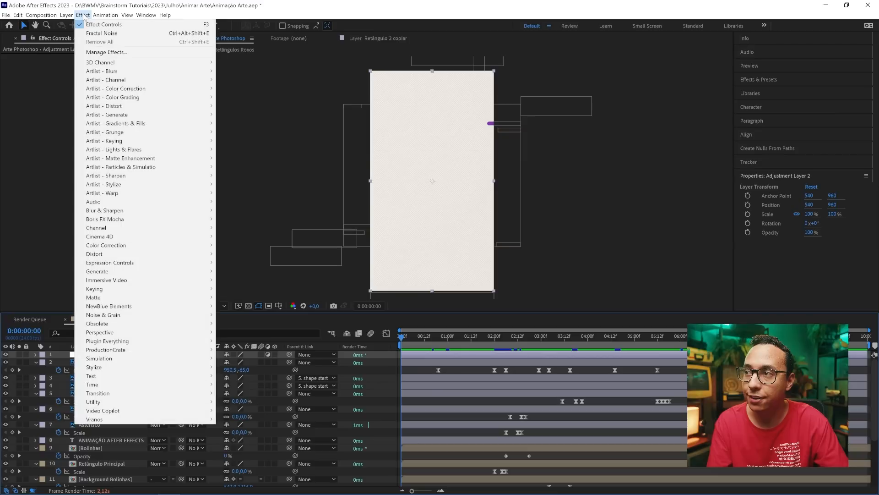
mouse_move(116, 320)
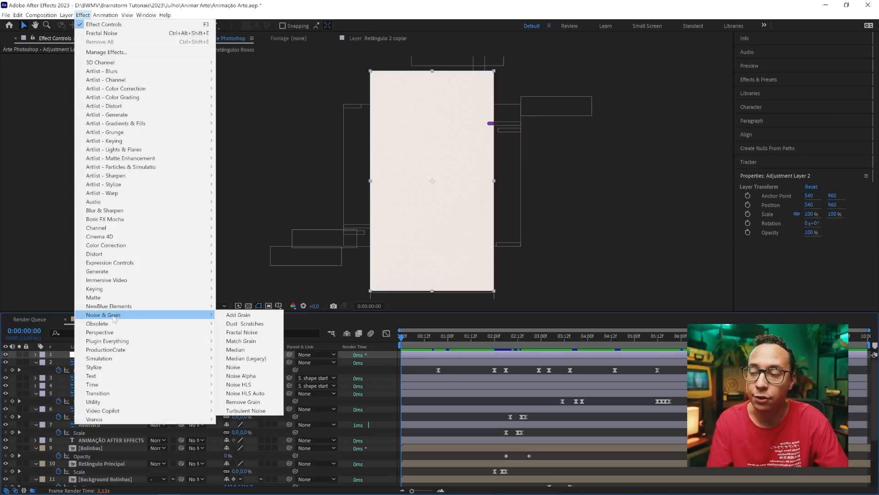
left_click(247, 370)
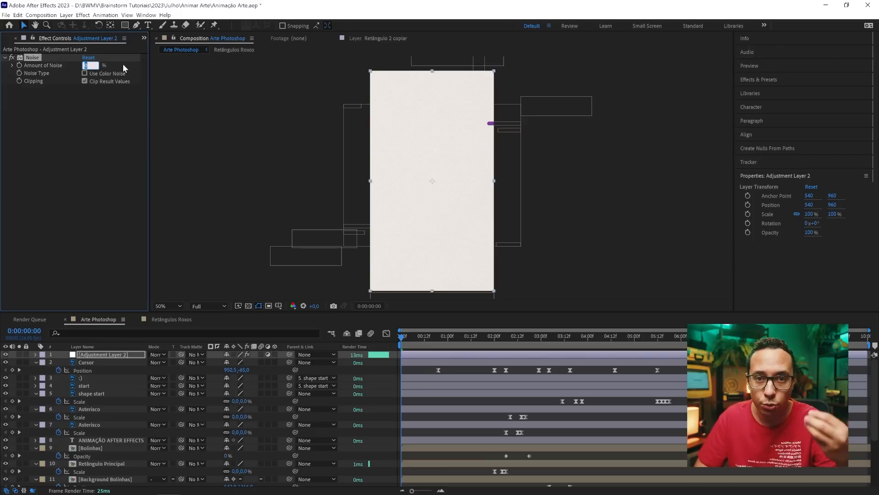
type("5")
key("Return")
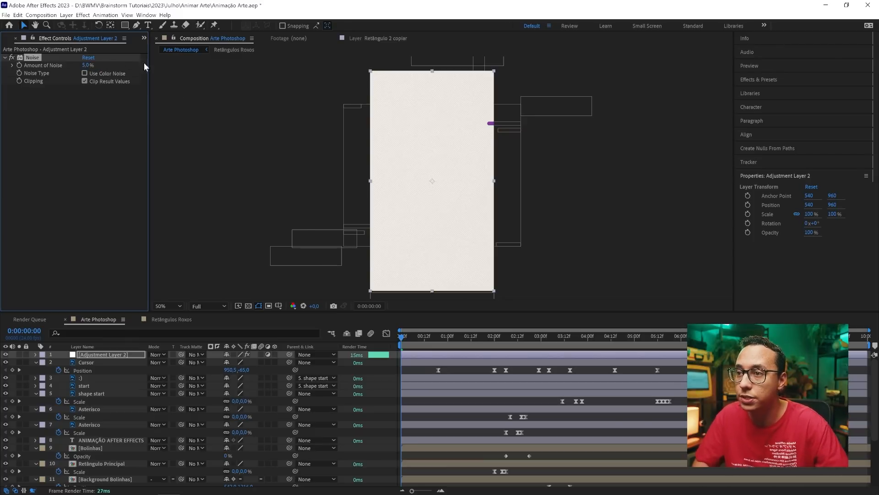
Preview the noise from 0:00:01:18, raise Amount of Noise to 20% and play the result.
left_click_drag(438, 343, 482, 343)
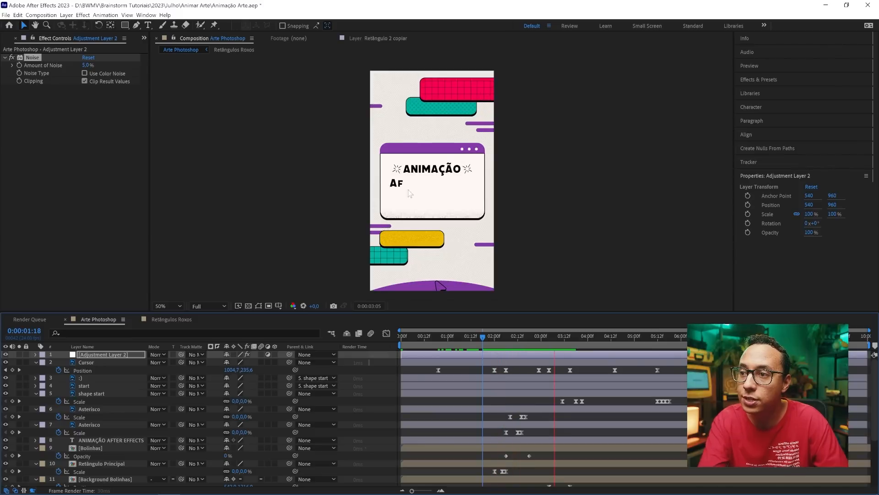
key("space")
scroll(424, 195, "up", 1)
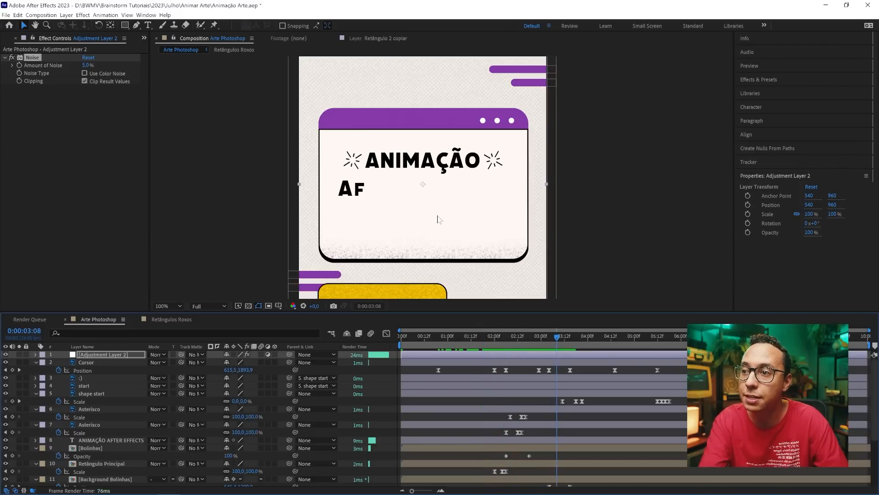
left_click_drag(87, 67, 95, 65)
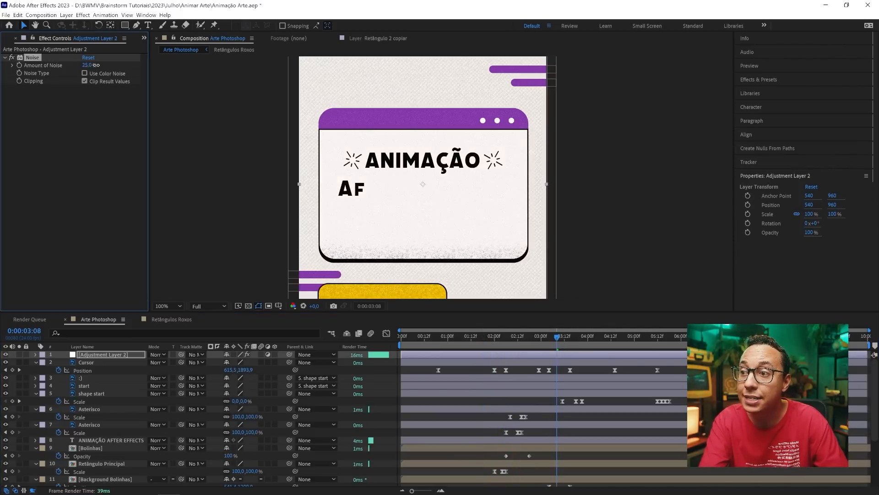
key("space")
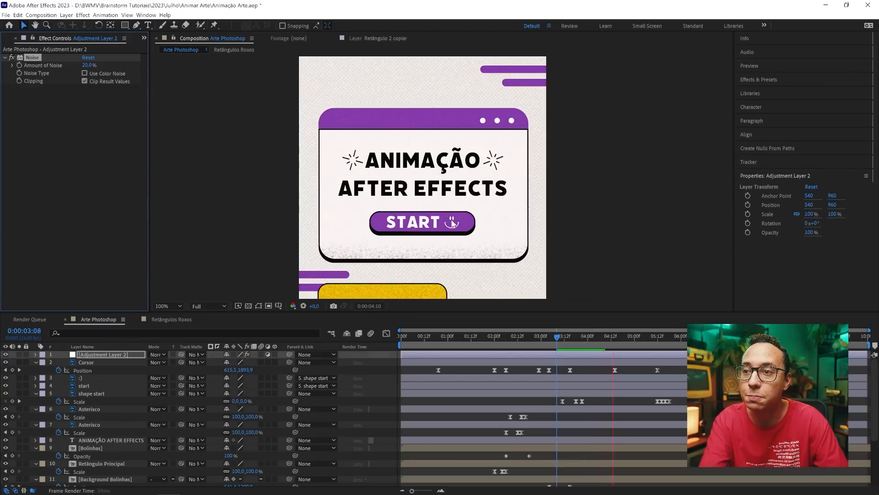
Set the adjustment layer's Amount of Noise to 5% at 0:00:02:01 and play the animation.
left_click(498, 338)
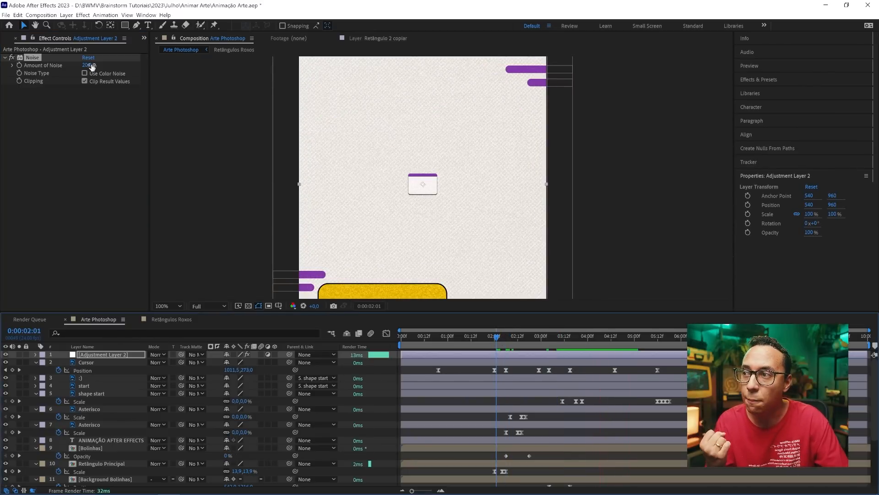
left_click(89, 65)
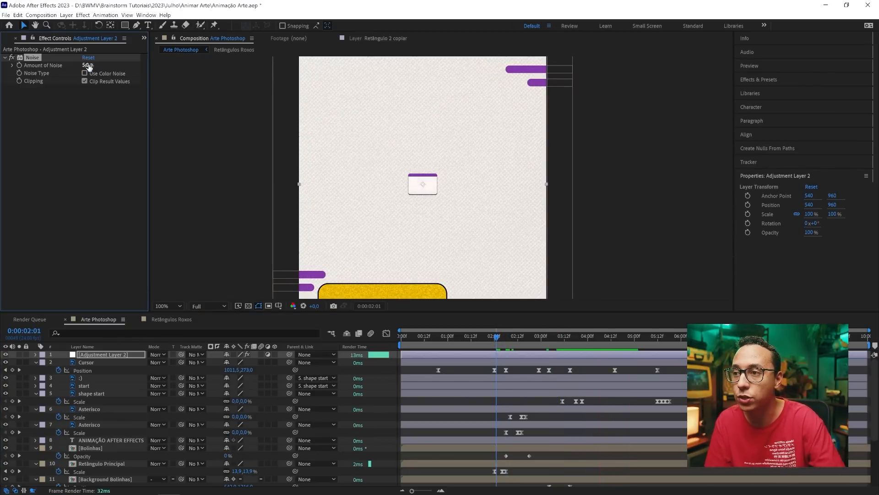
key("Return")
key("space")
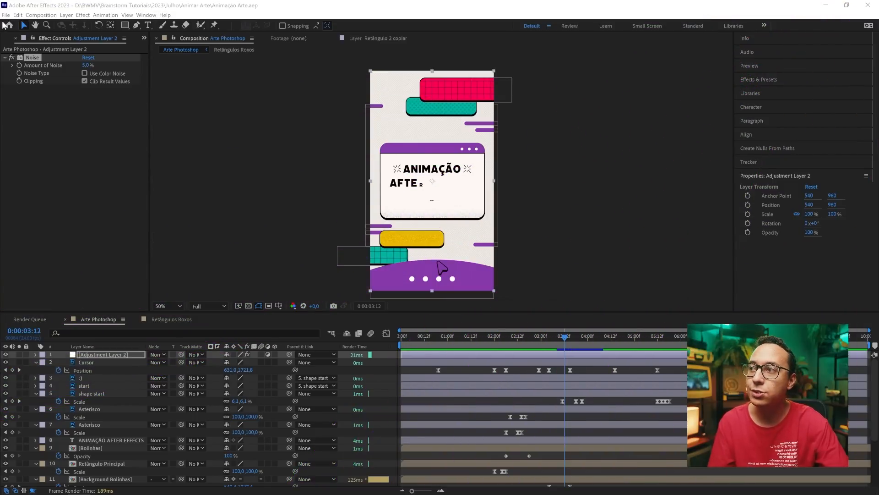
Add the Arte Photoshop composition to the render queue.
left_click(6, 15)
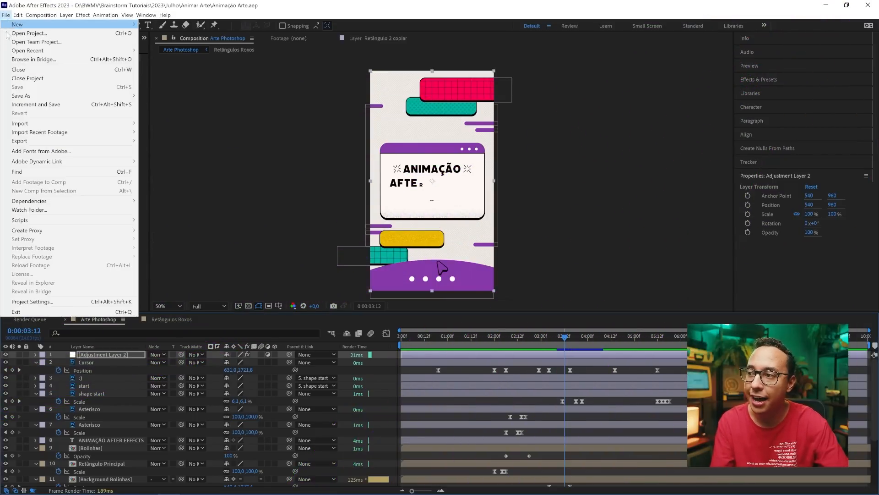
mouse_move(22, 145)
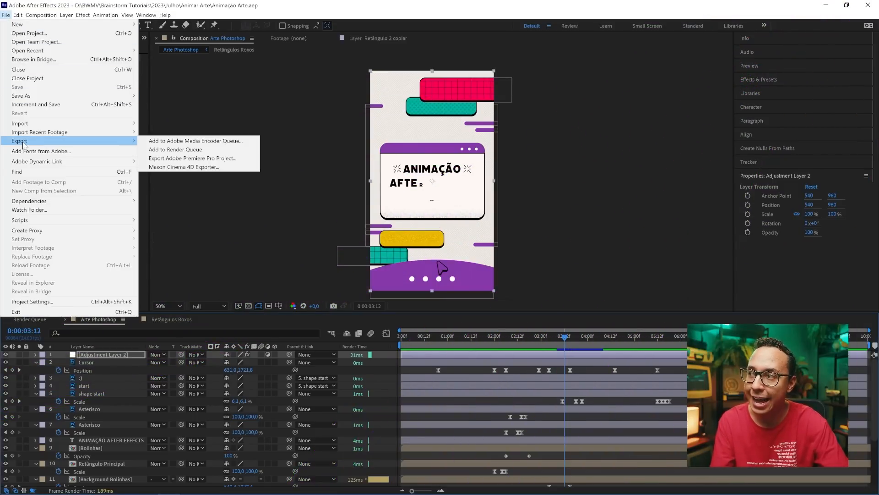
left_click(203, 151)
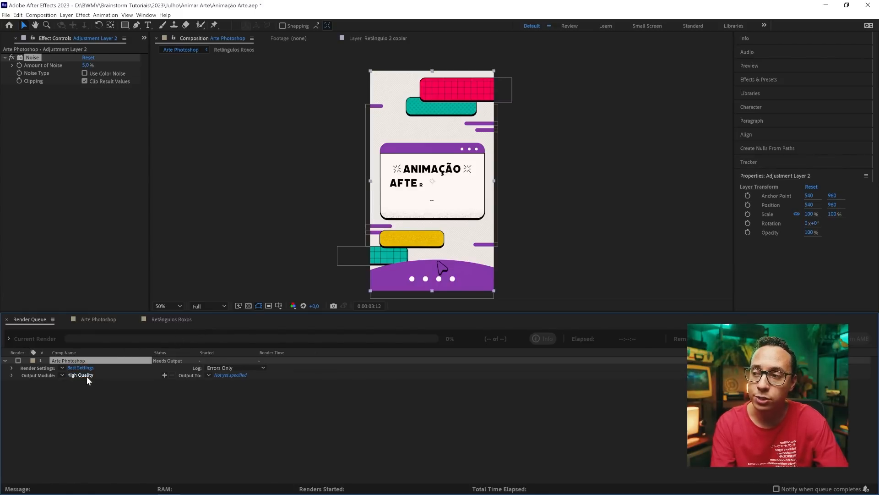
Set the output module format of the queued Arte Photoshop render to H.264.
left_click(86, 375)
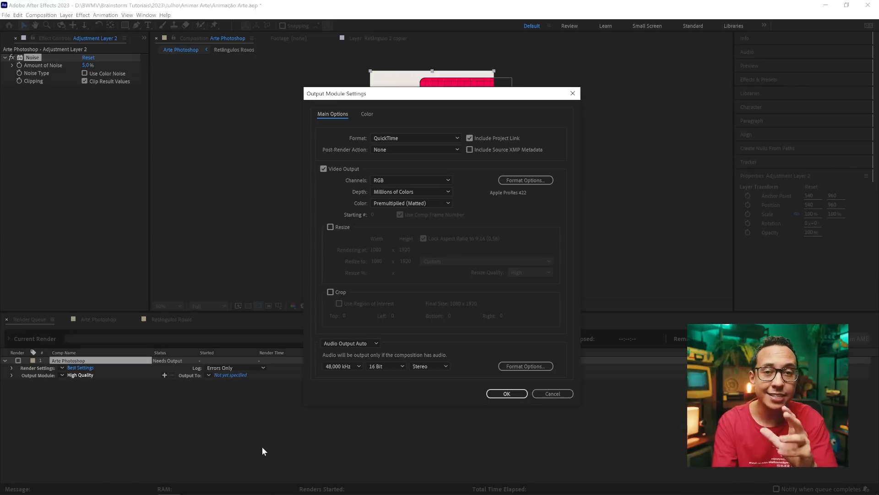
left_click(416, 138)
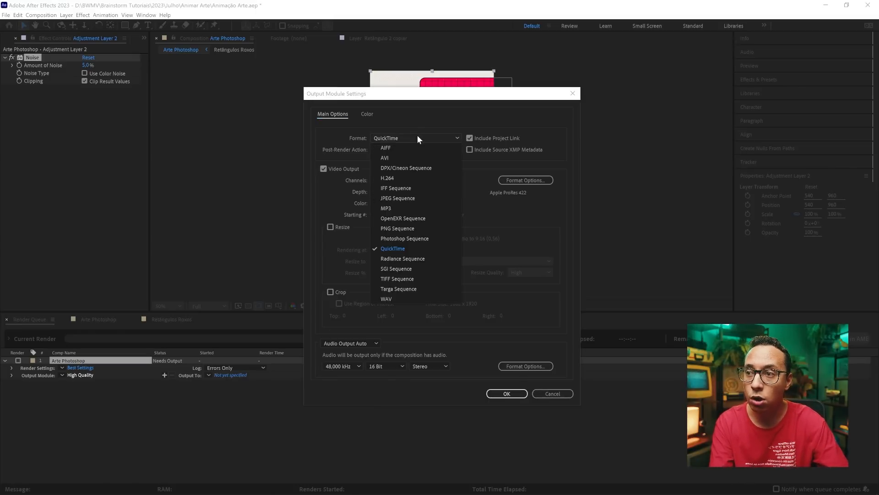
key("Escape")
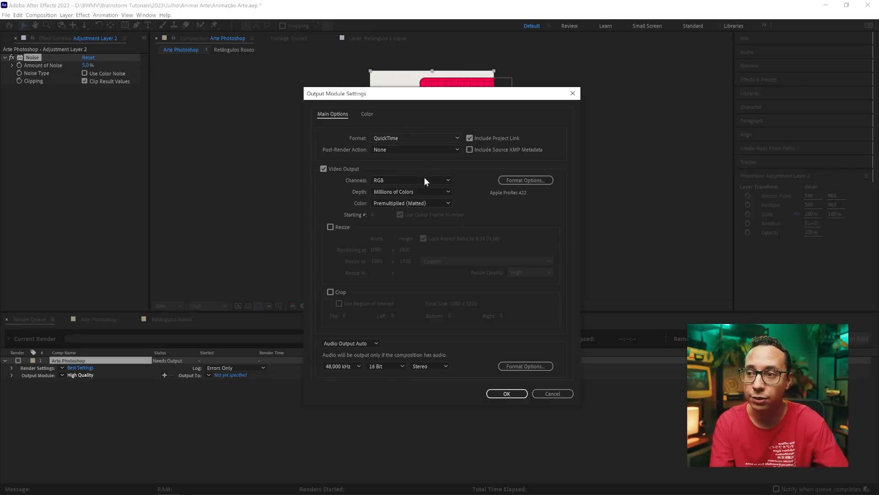
left_click(507, 393)
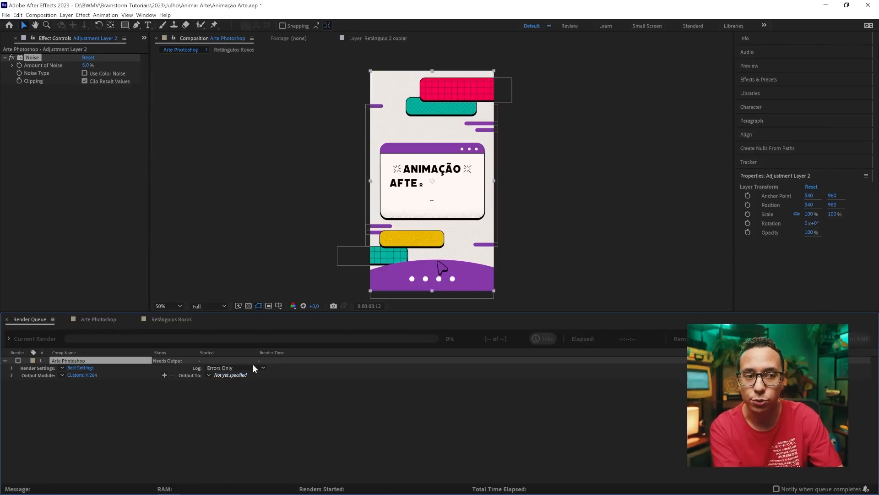
Save the render output as Arte Photoshop.mp4 and start rendering the queue.
left_click(230, 374)
left_click(323, 415)
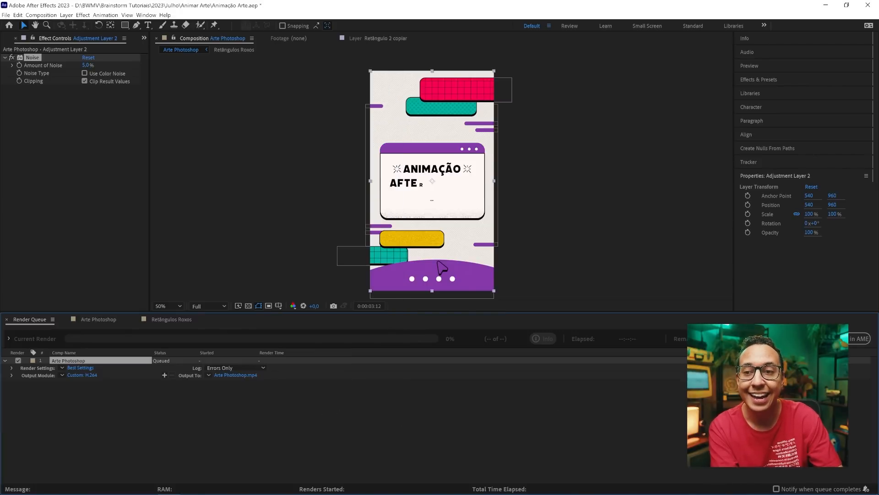
left_click(802, 338)
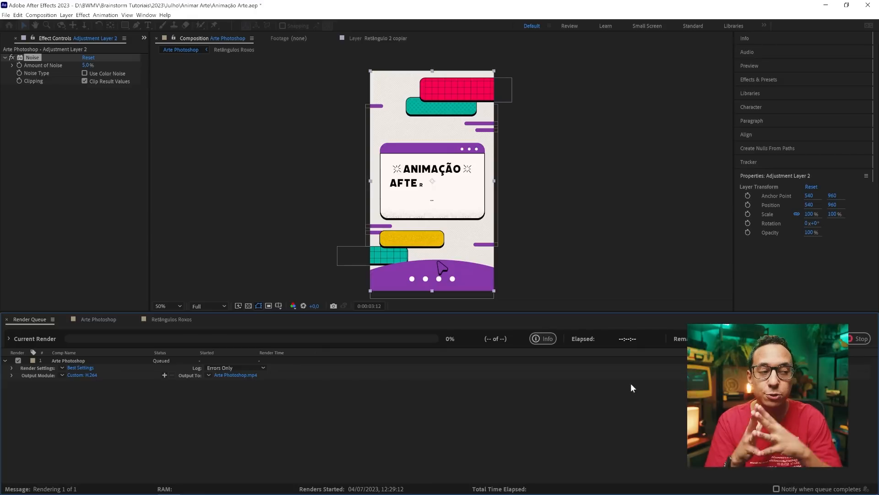